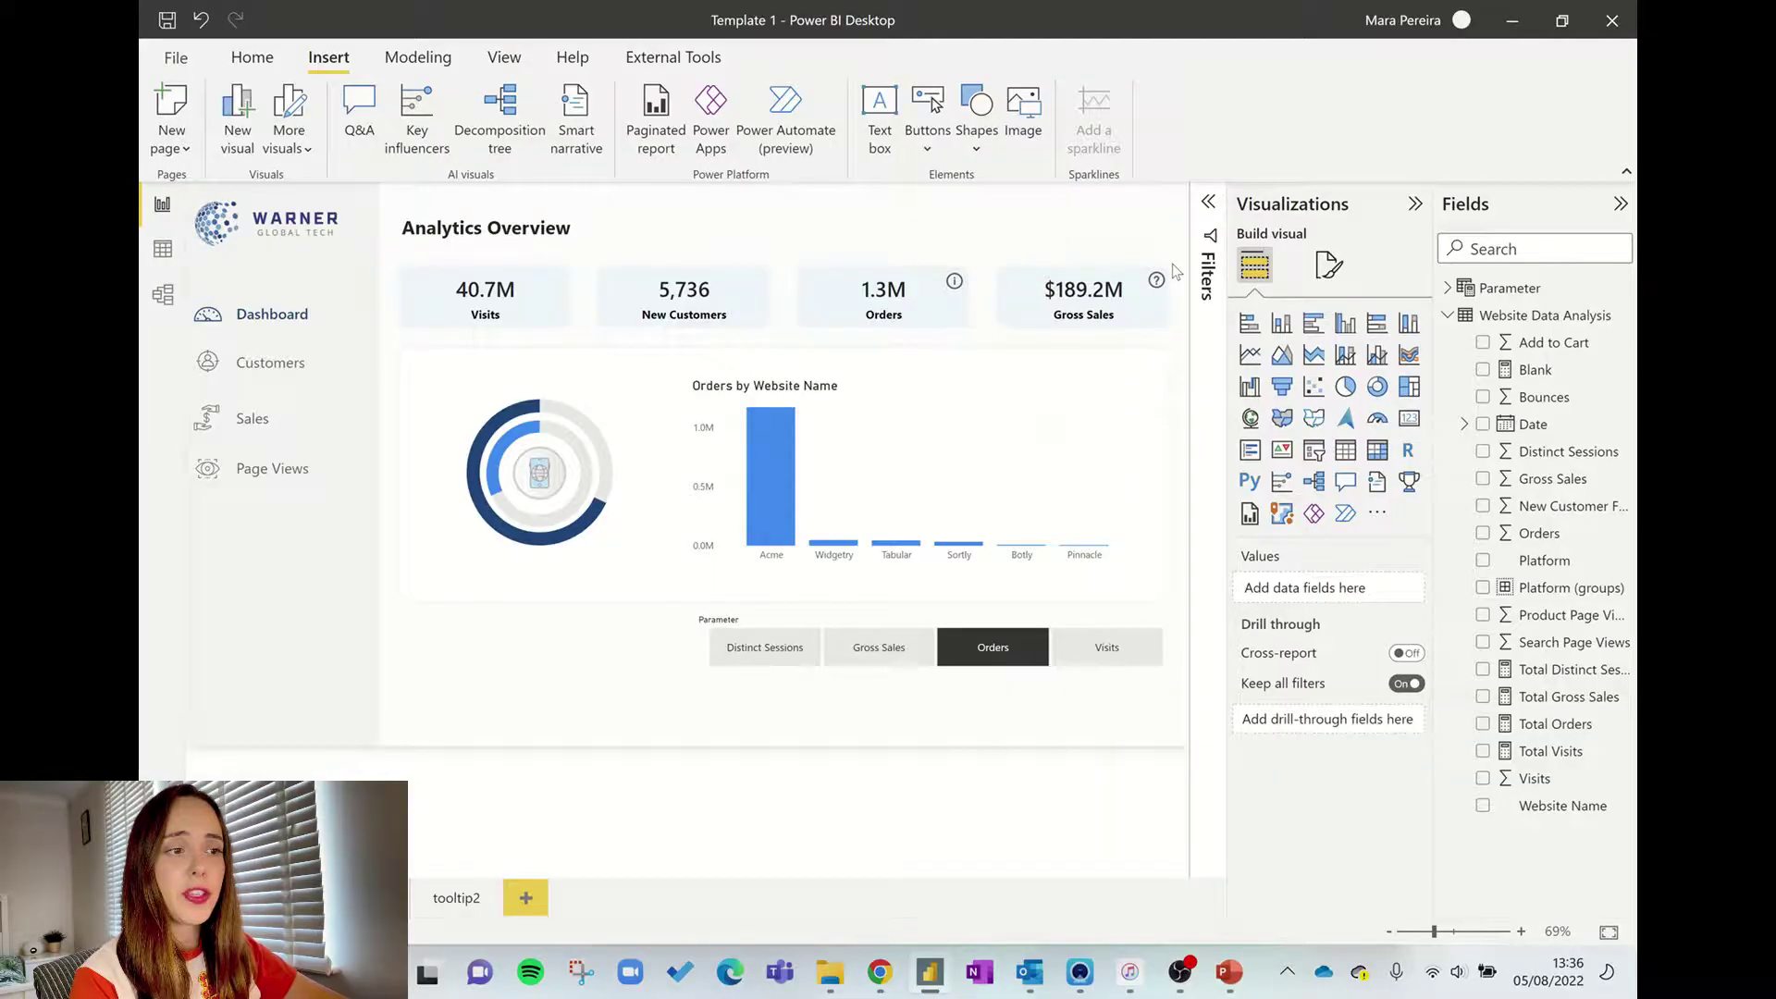
- Preview the tooltips on the KPI cards' existing help icons
mouse_move(1157, 287)
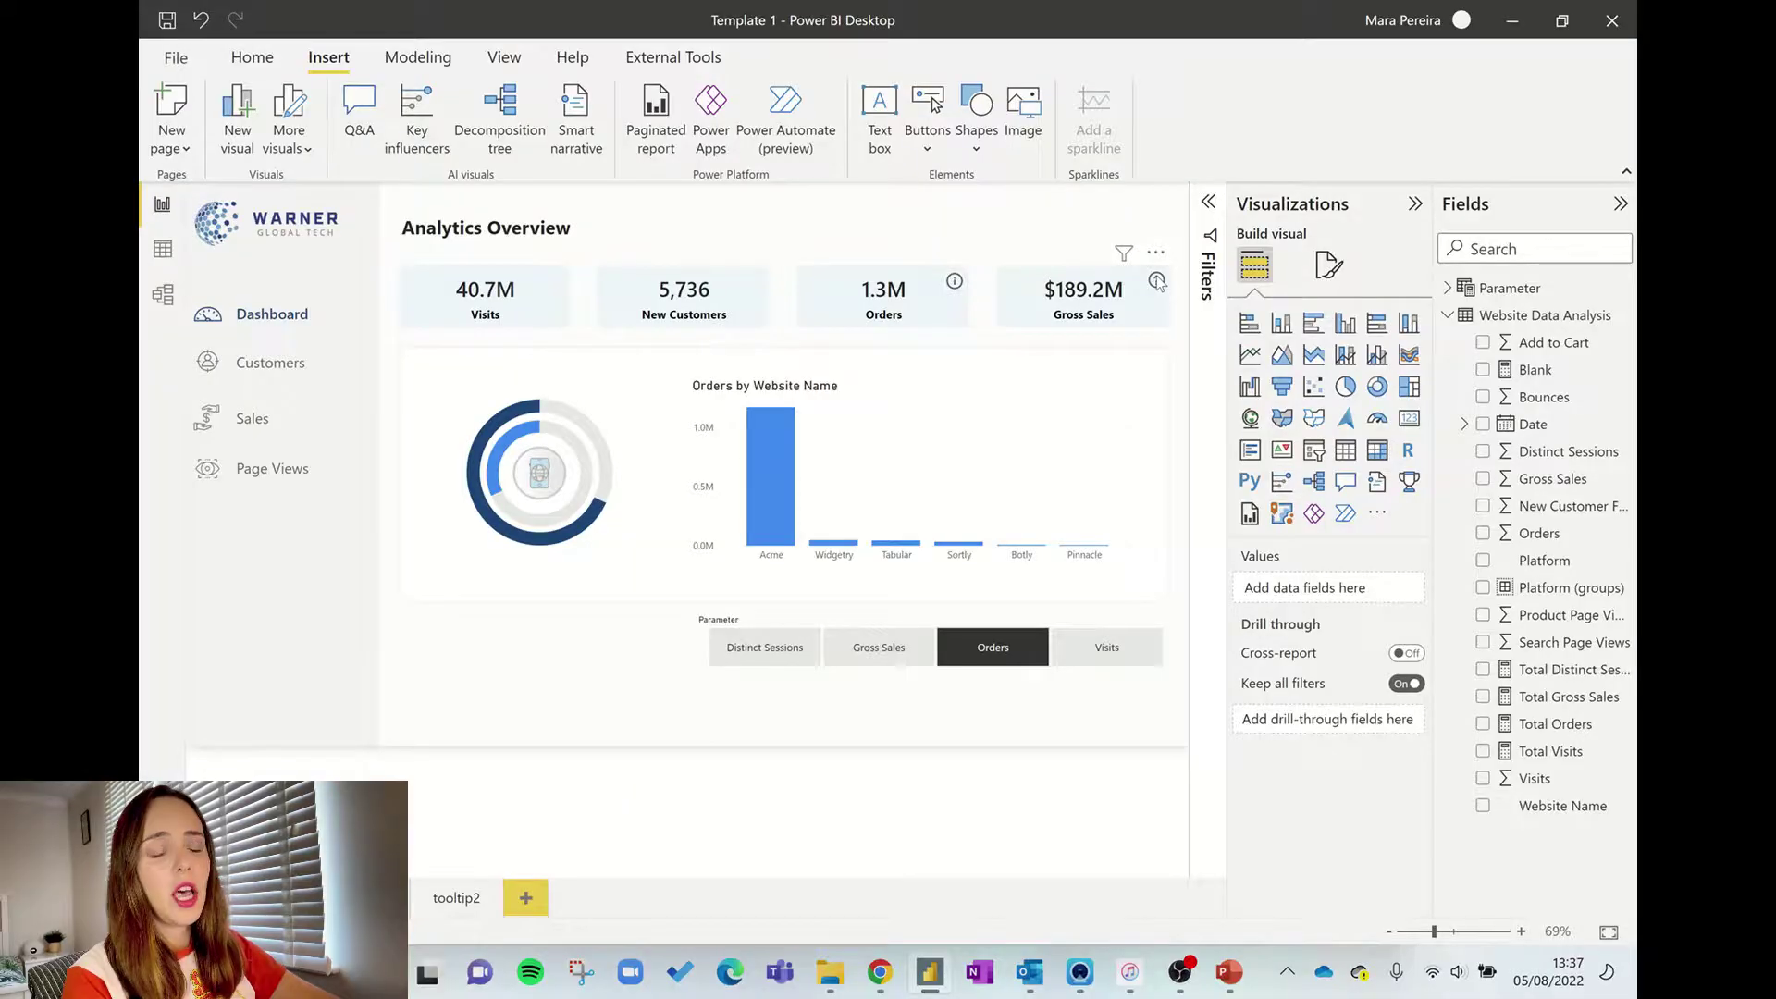
mouse_move(1158, 282)
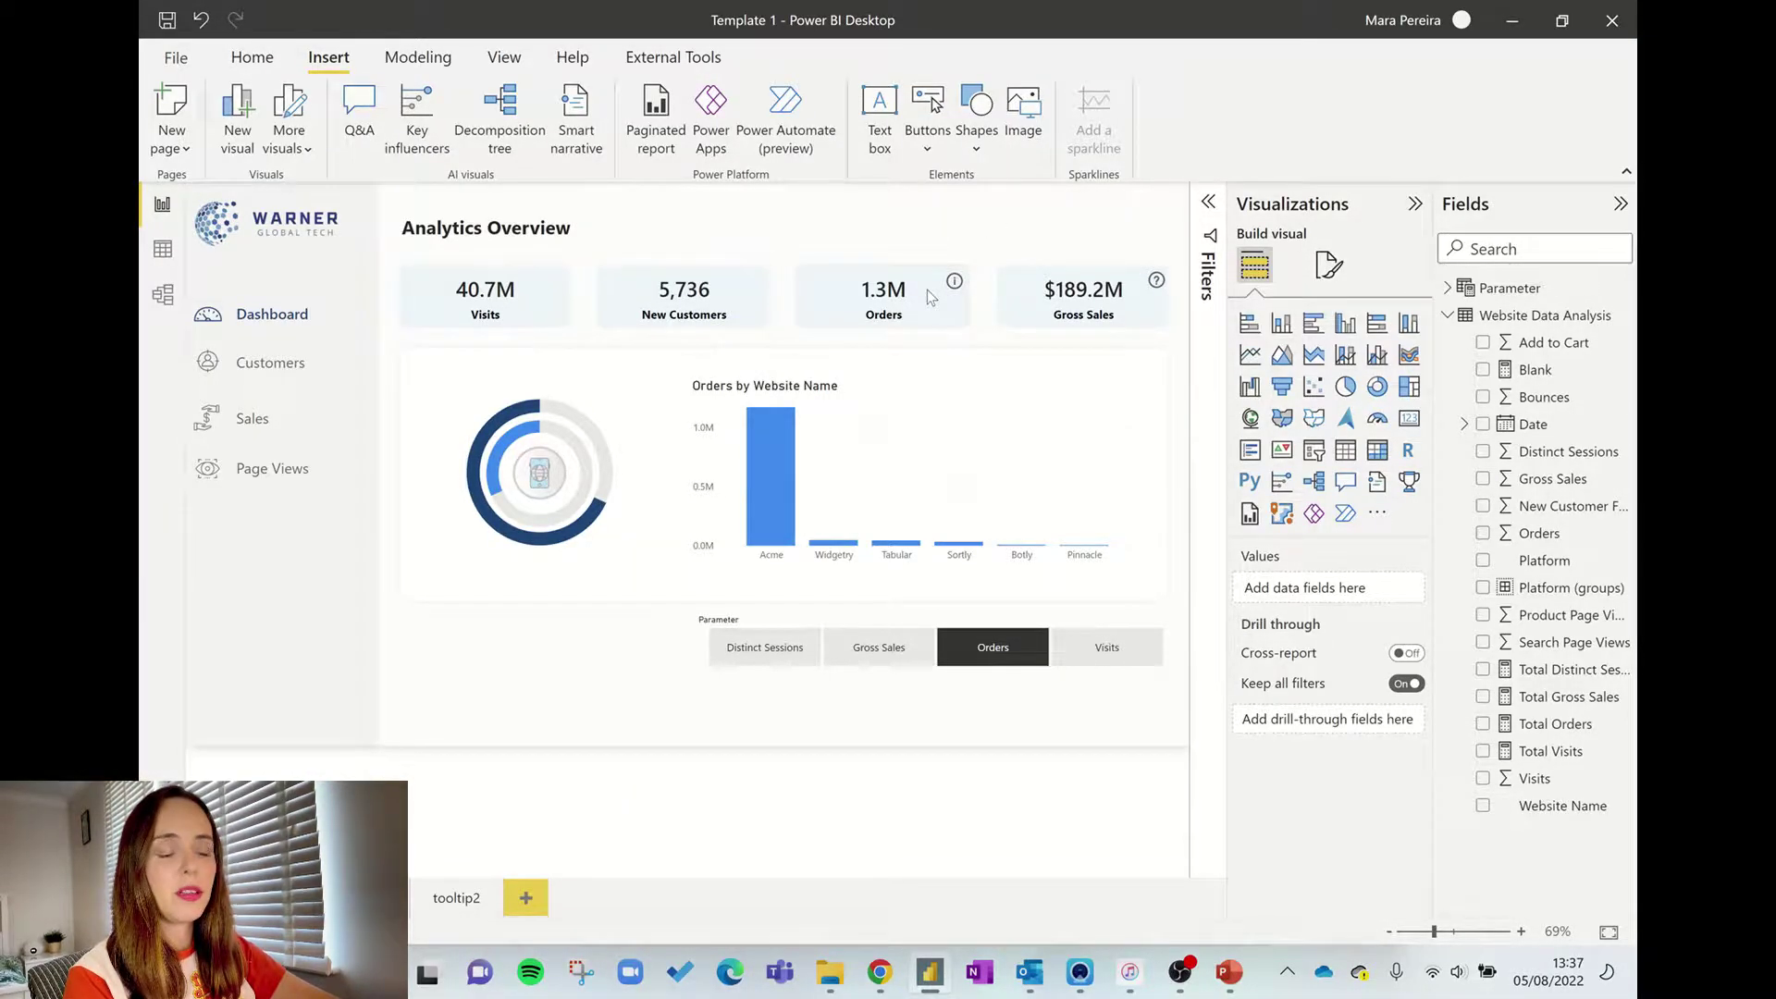
mouse_move(956, 285)
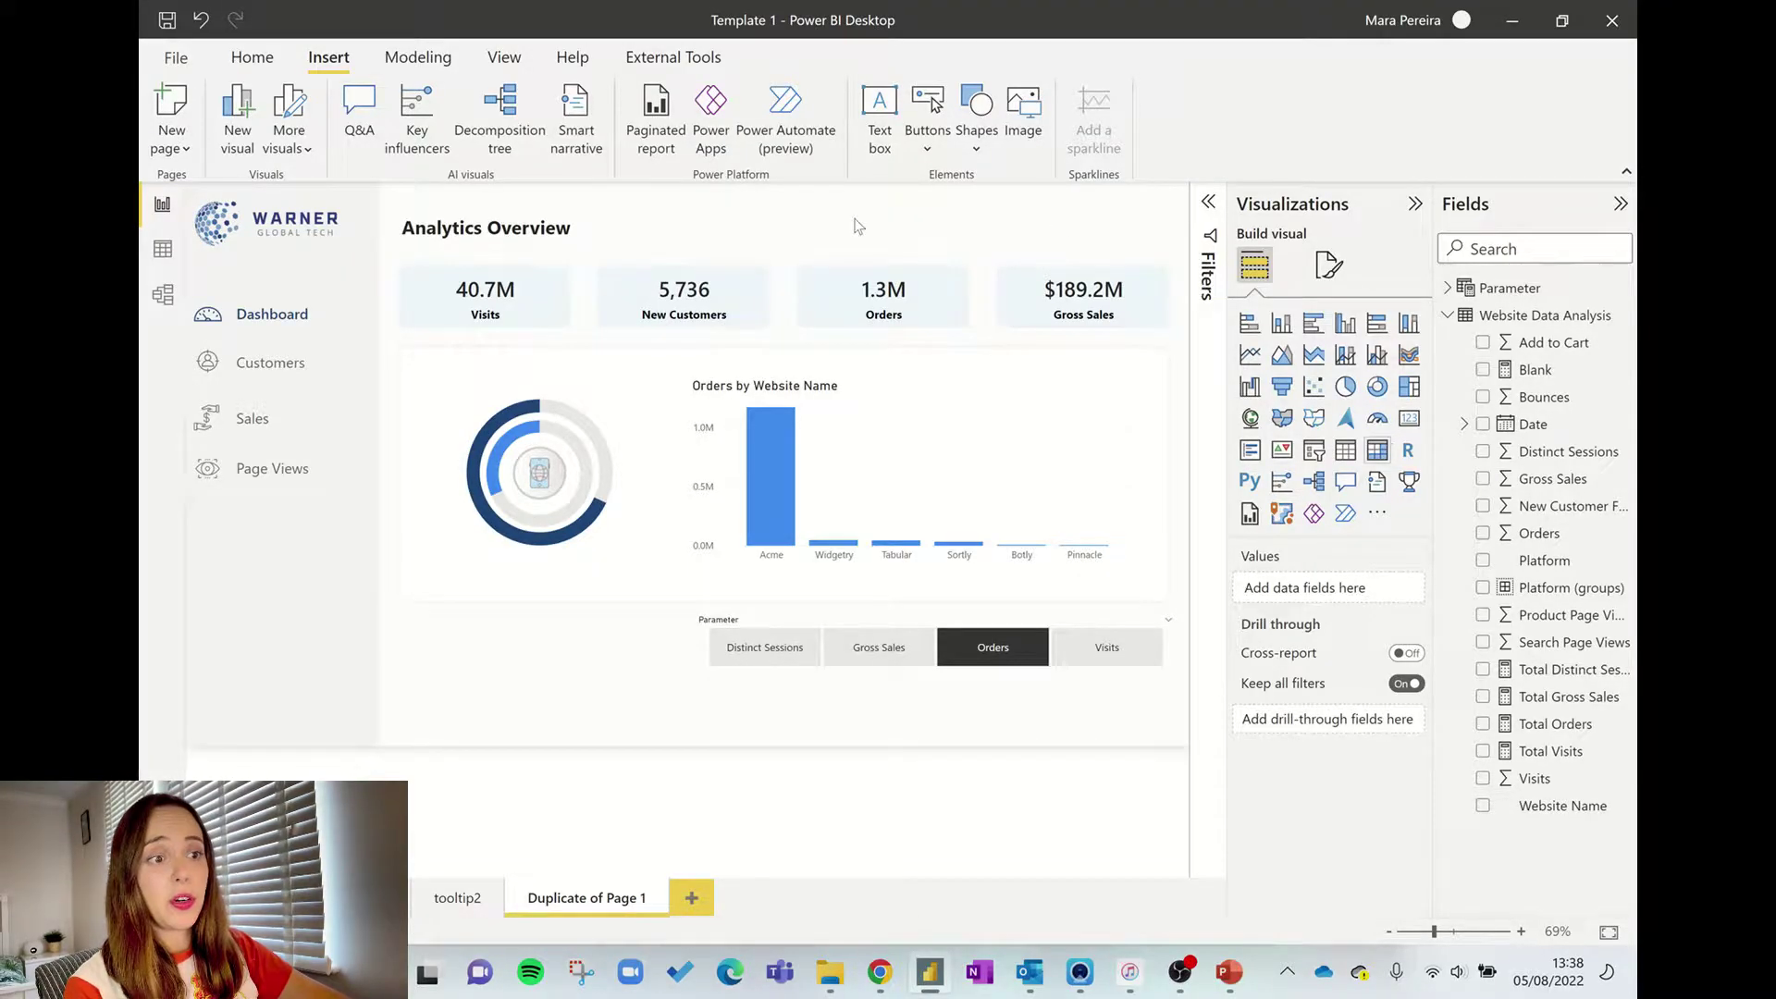
- Insert a blank button and move it to the top right of the page
left_click(949, 139)
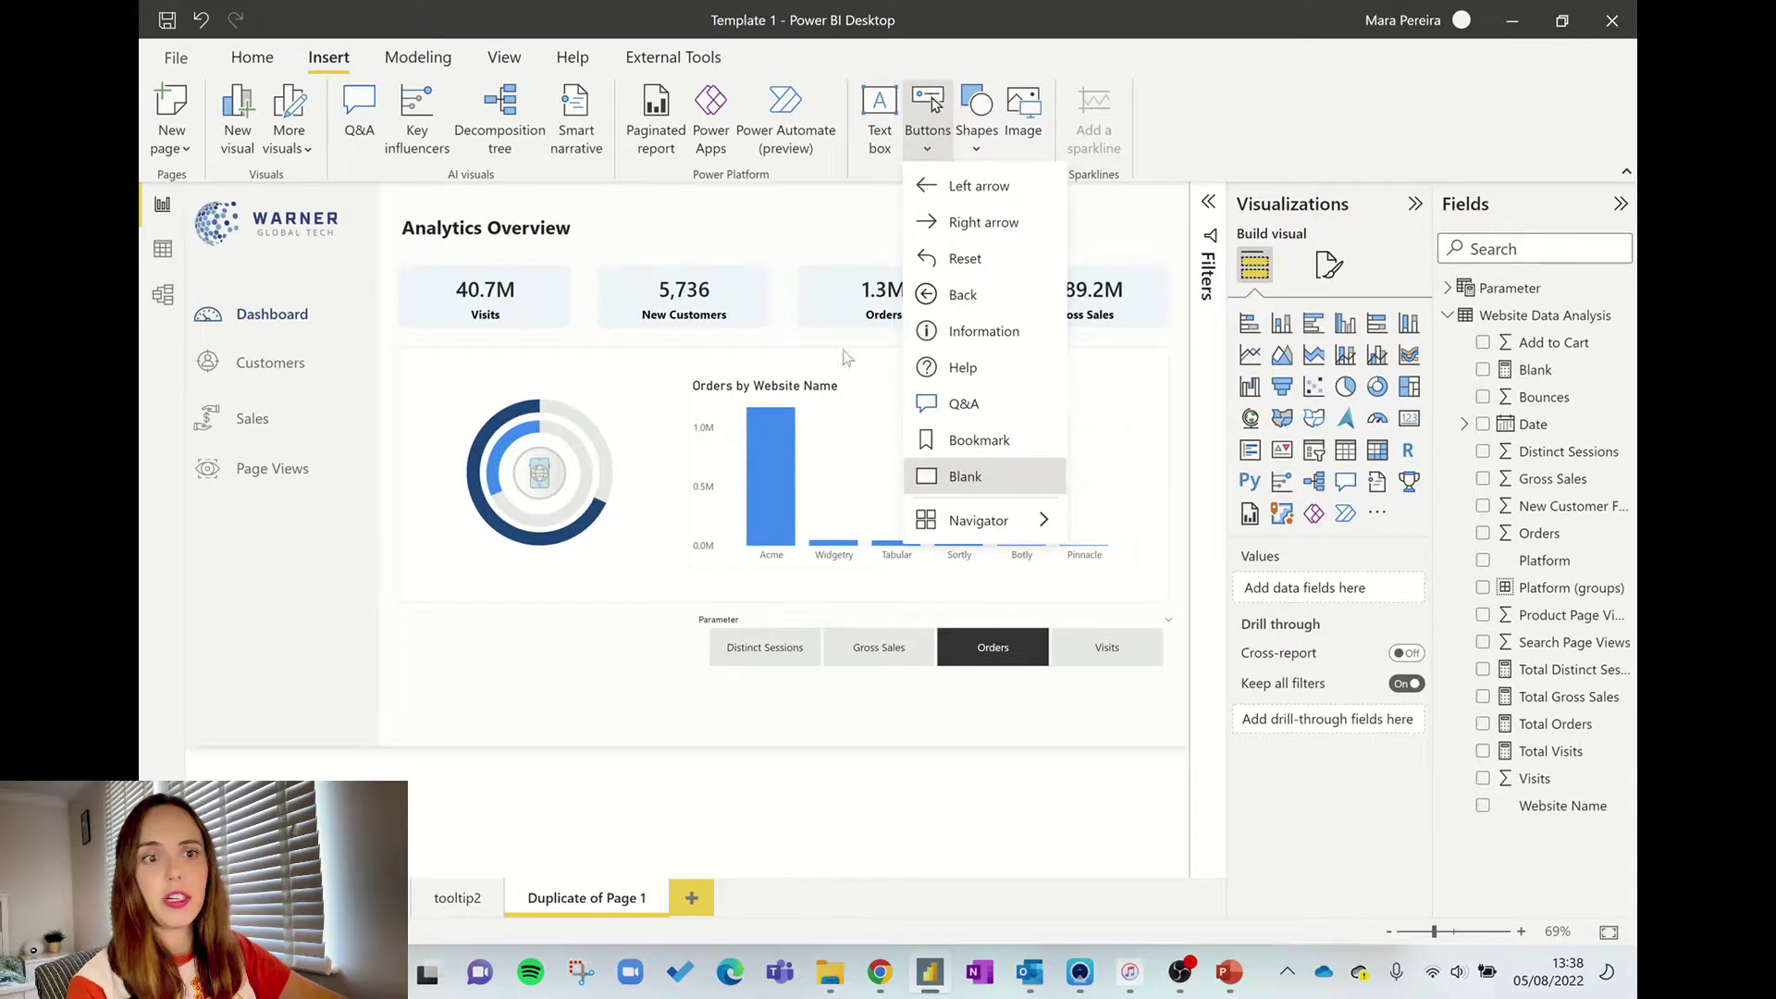
left_click(971, 475)
left_click_drag(270, 225, 1150, 267)
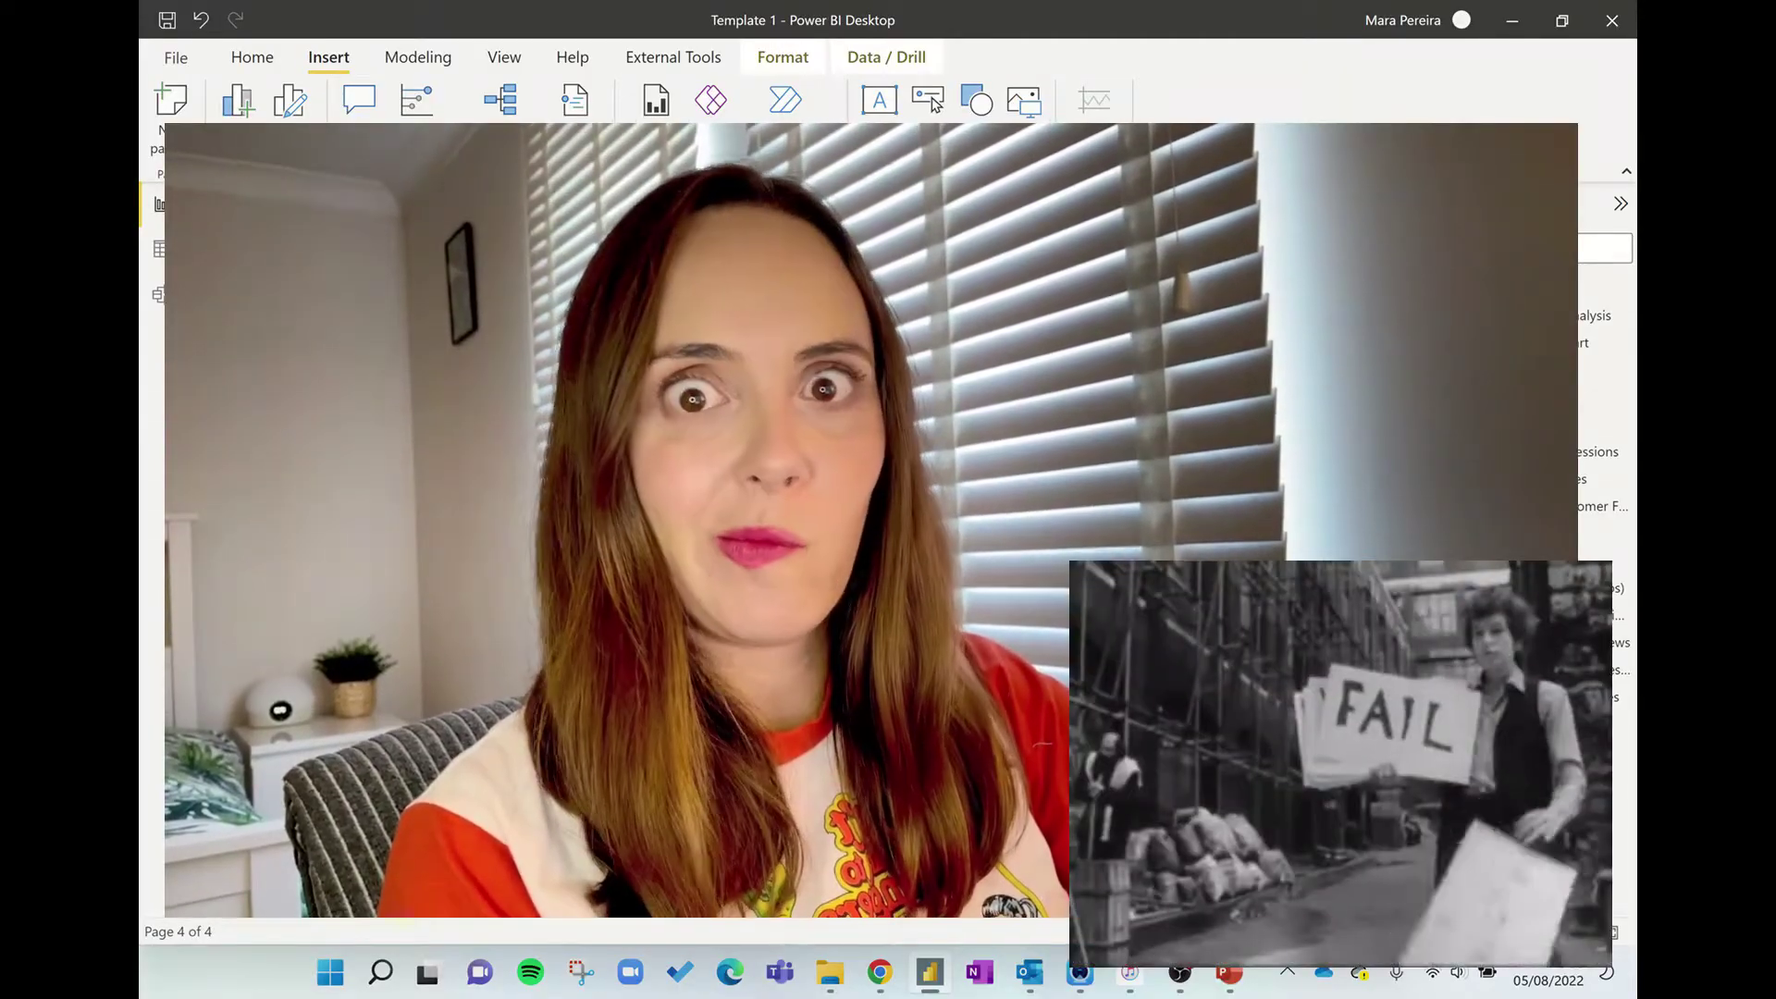
- Insert a question-mark Help button beside the Gross Sales card
left_click(927, 130)
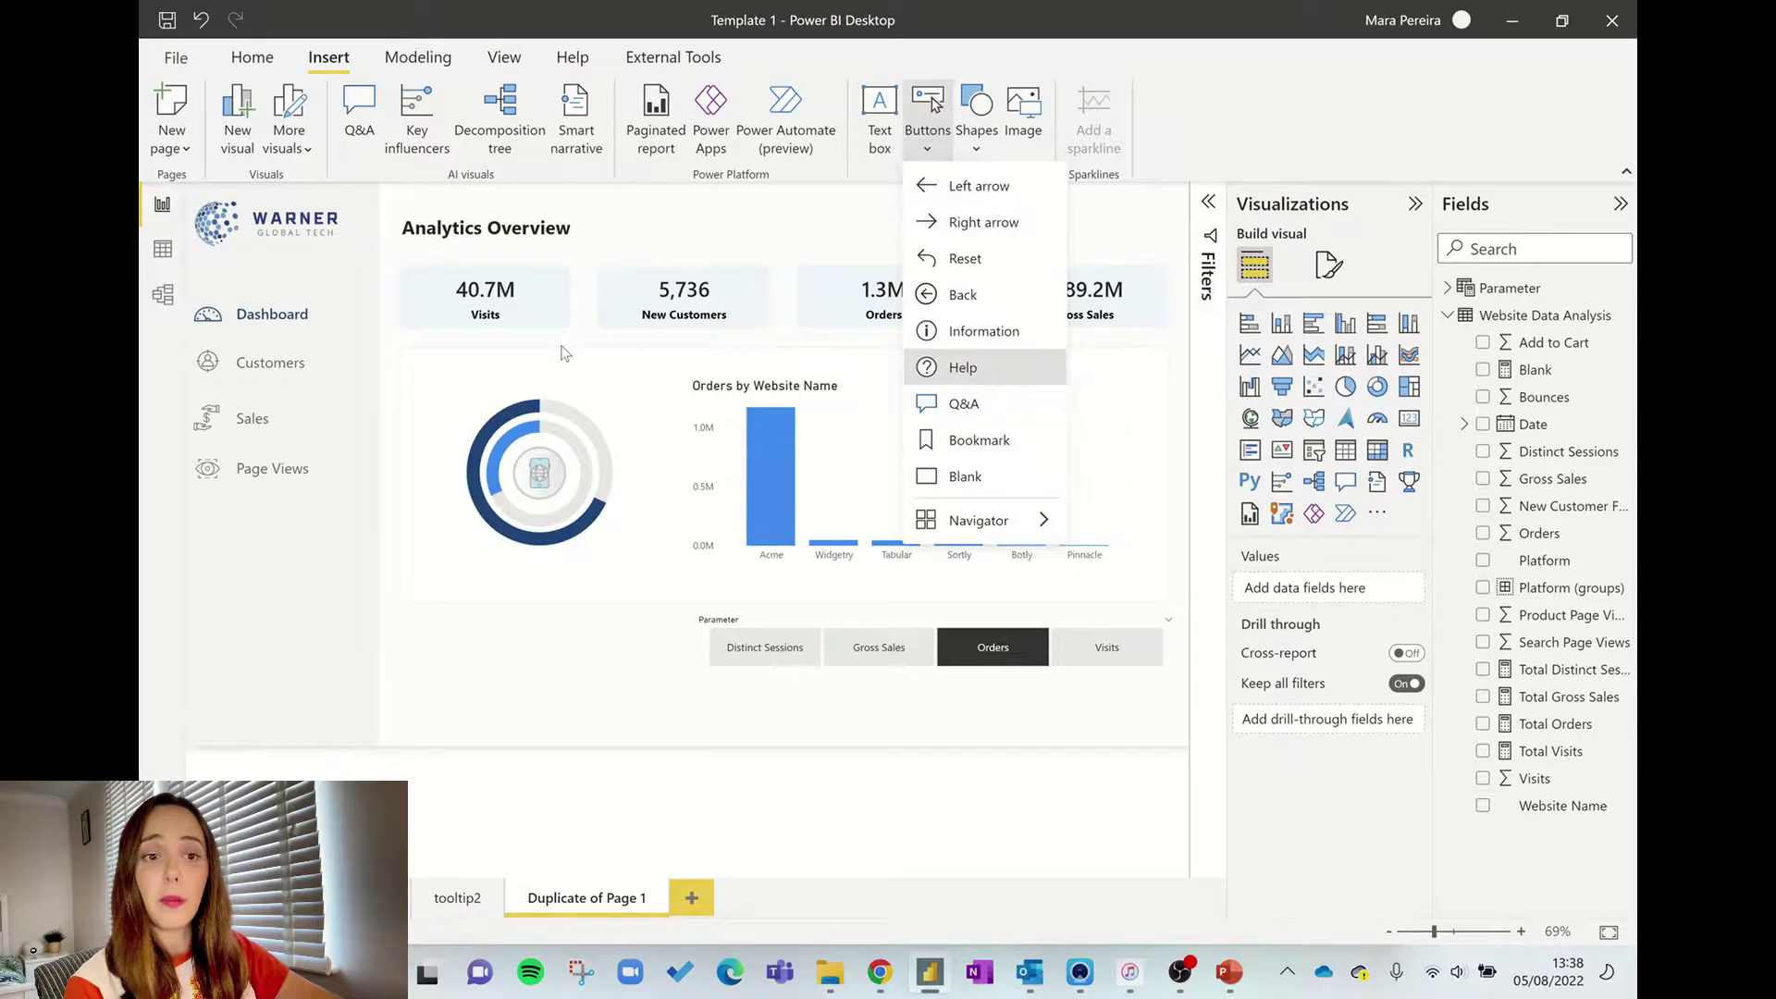
left_click(985, 364)
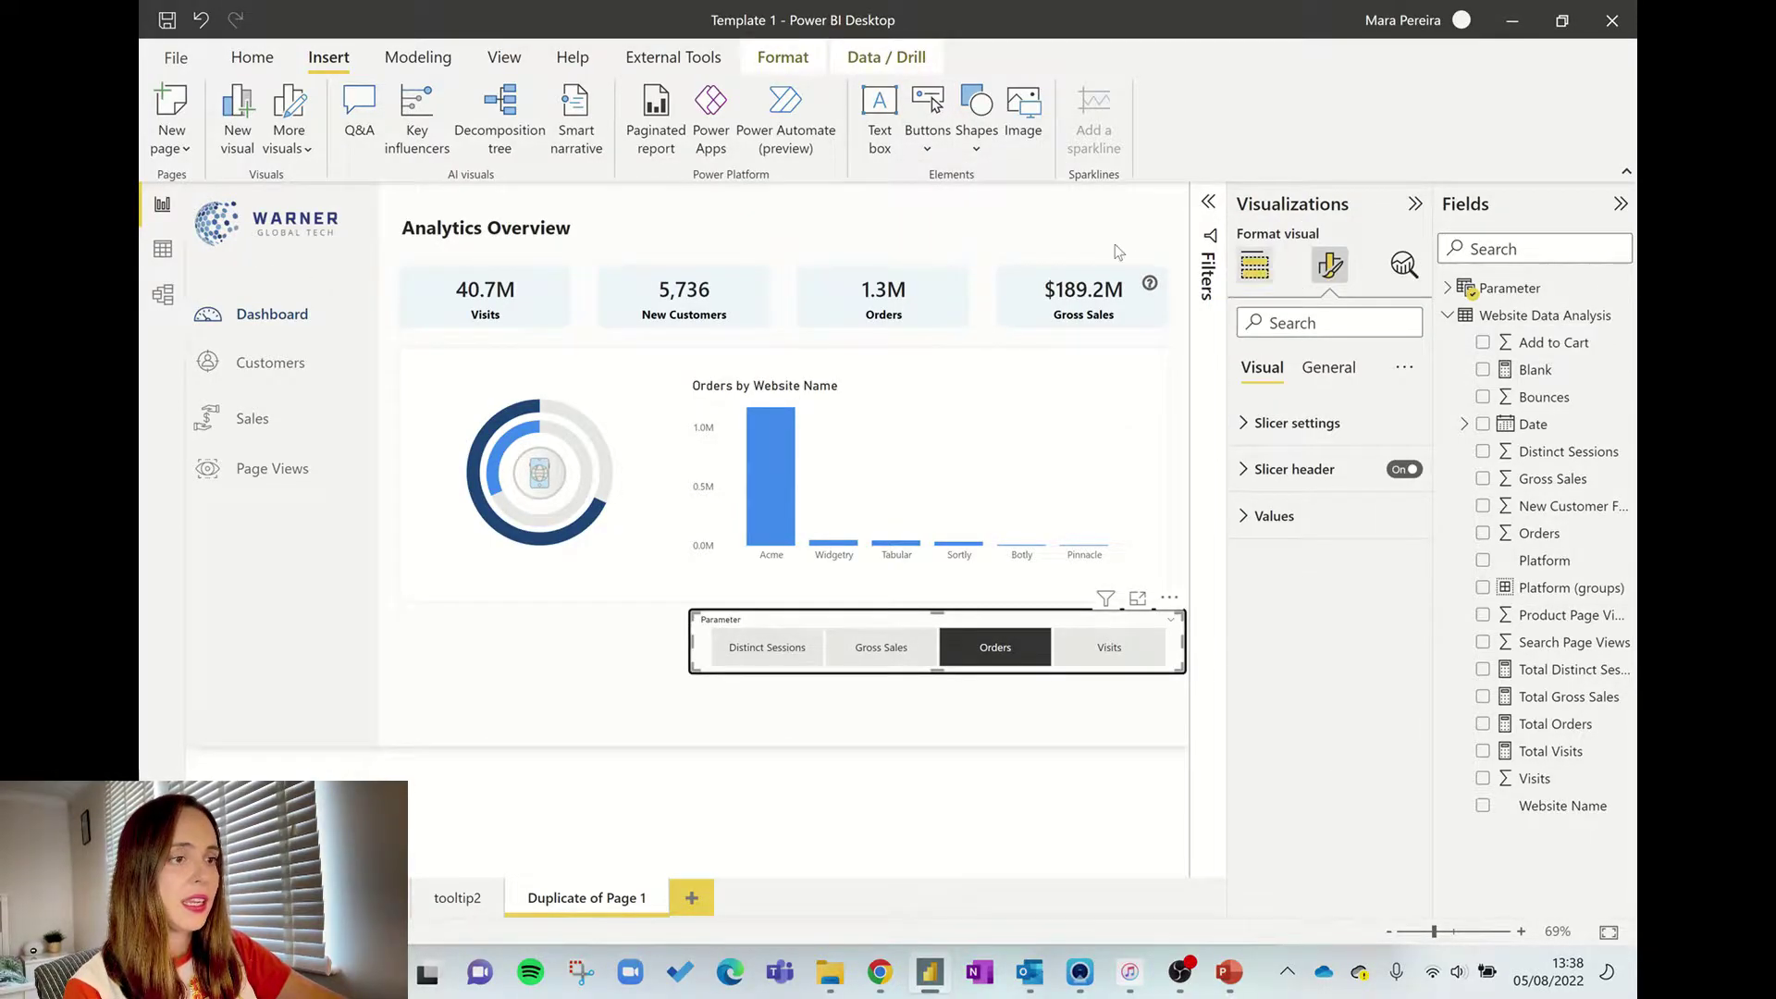
left_click(1150, 291)
left_click(1149, 288)
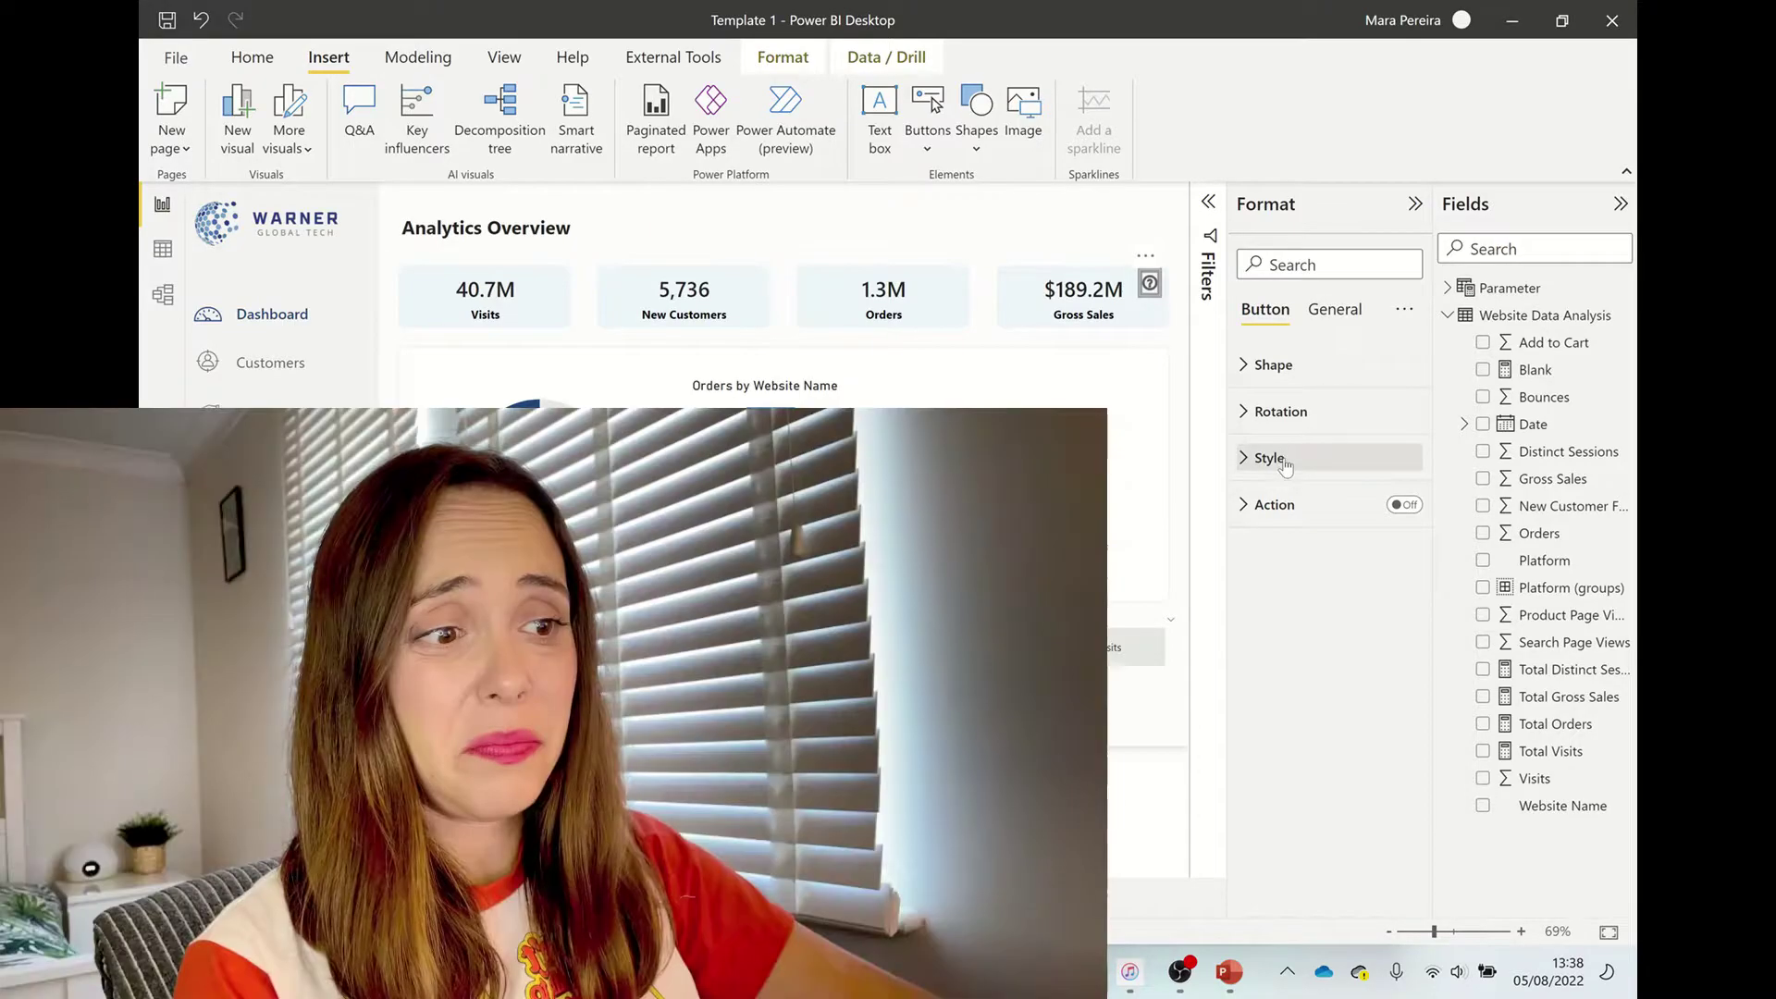
- Review the Help icon's Style and Icon settings in the Format pane
left_click(1282, 457)
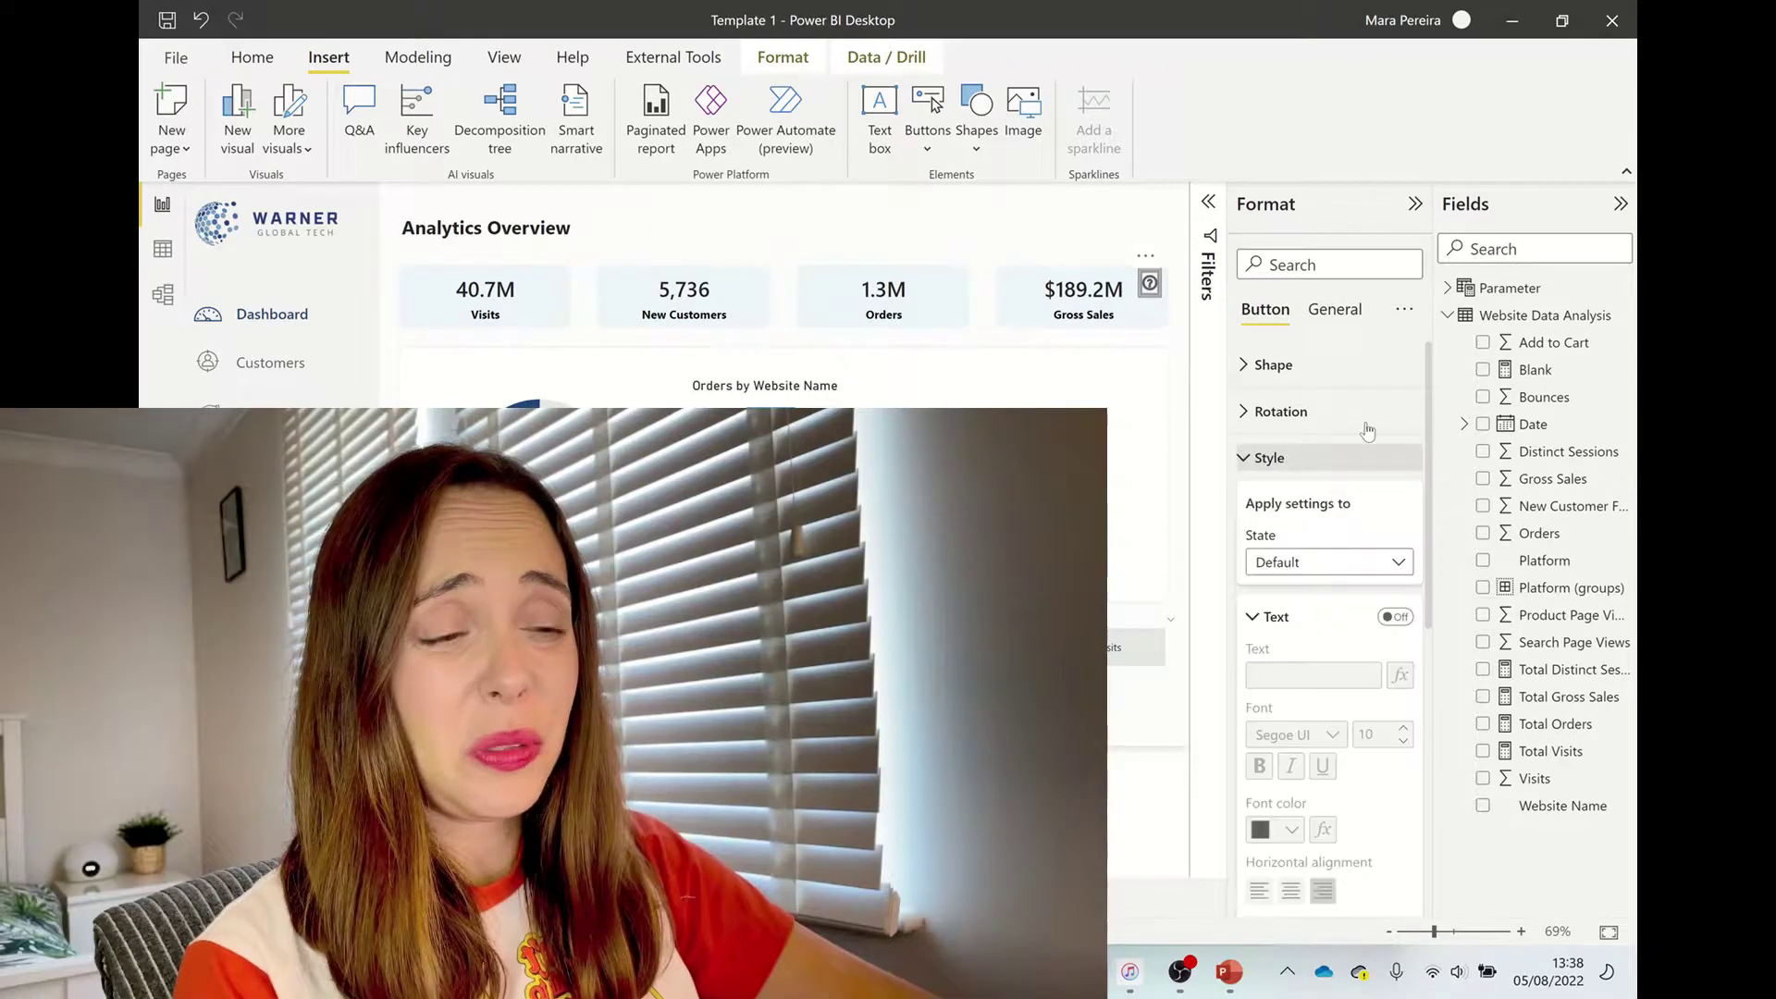
scroll(1332, 444, "down", 5)
scroll(1332, 444, "down", 1)
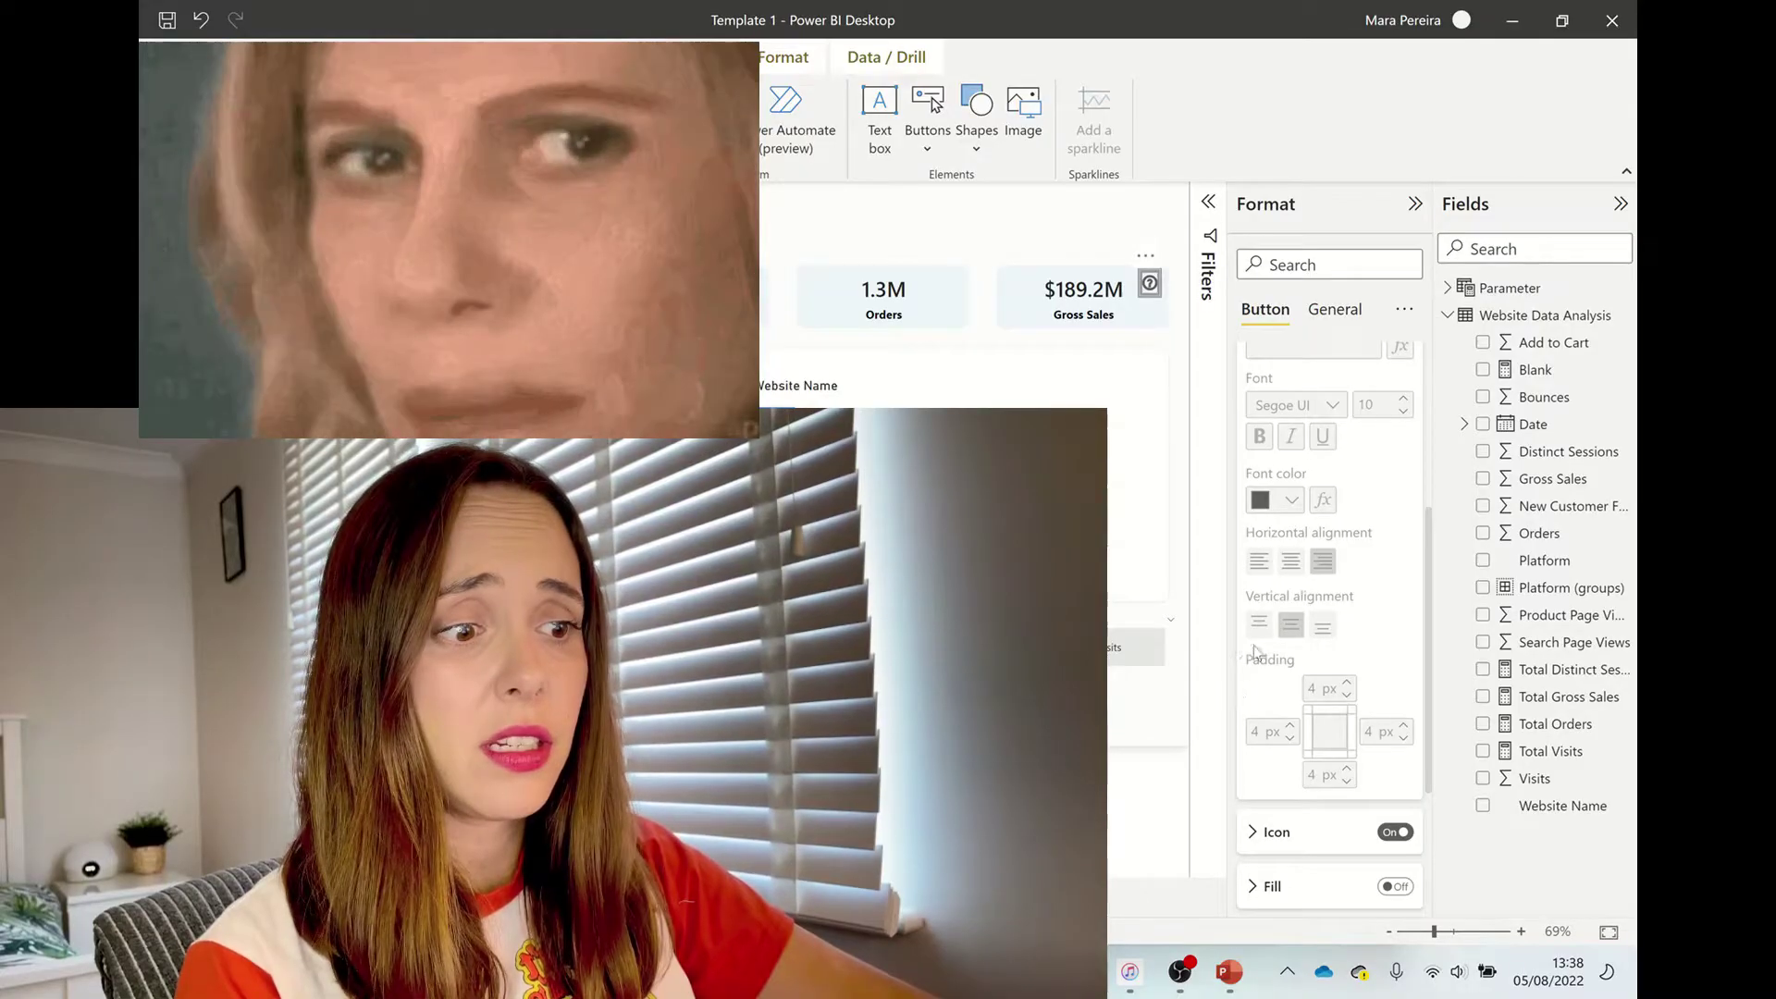
left_click(1276, 831)
scroll(1296, 568, "down", 5)
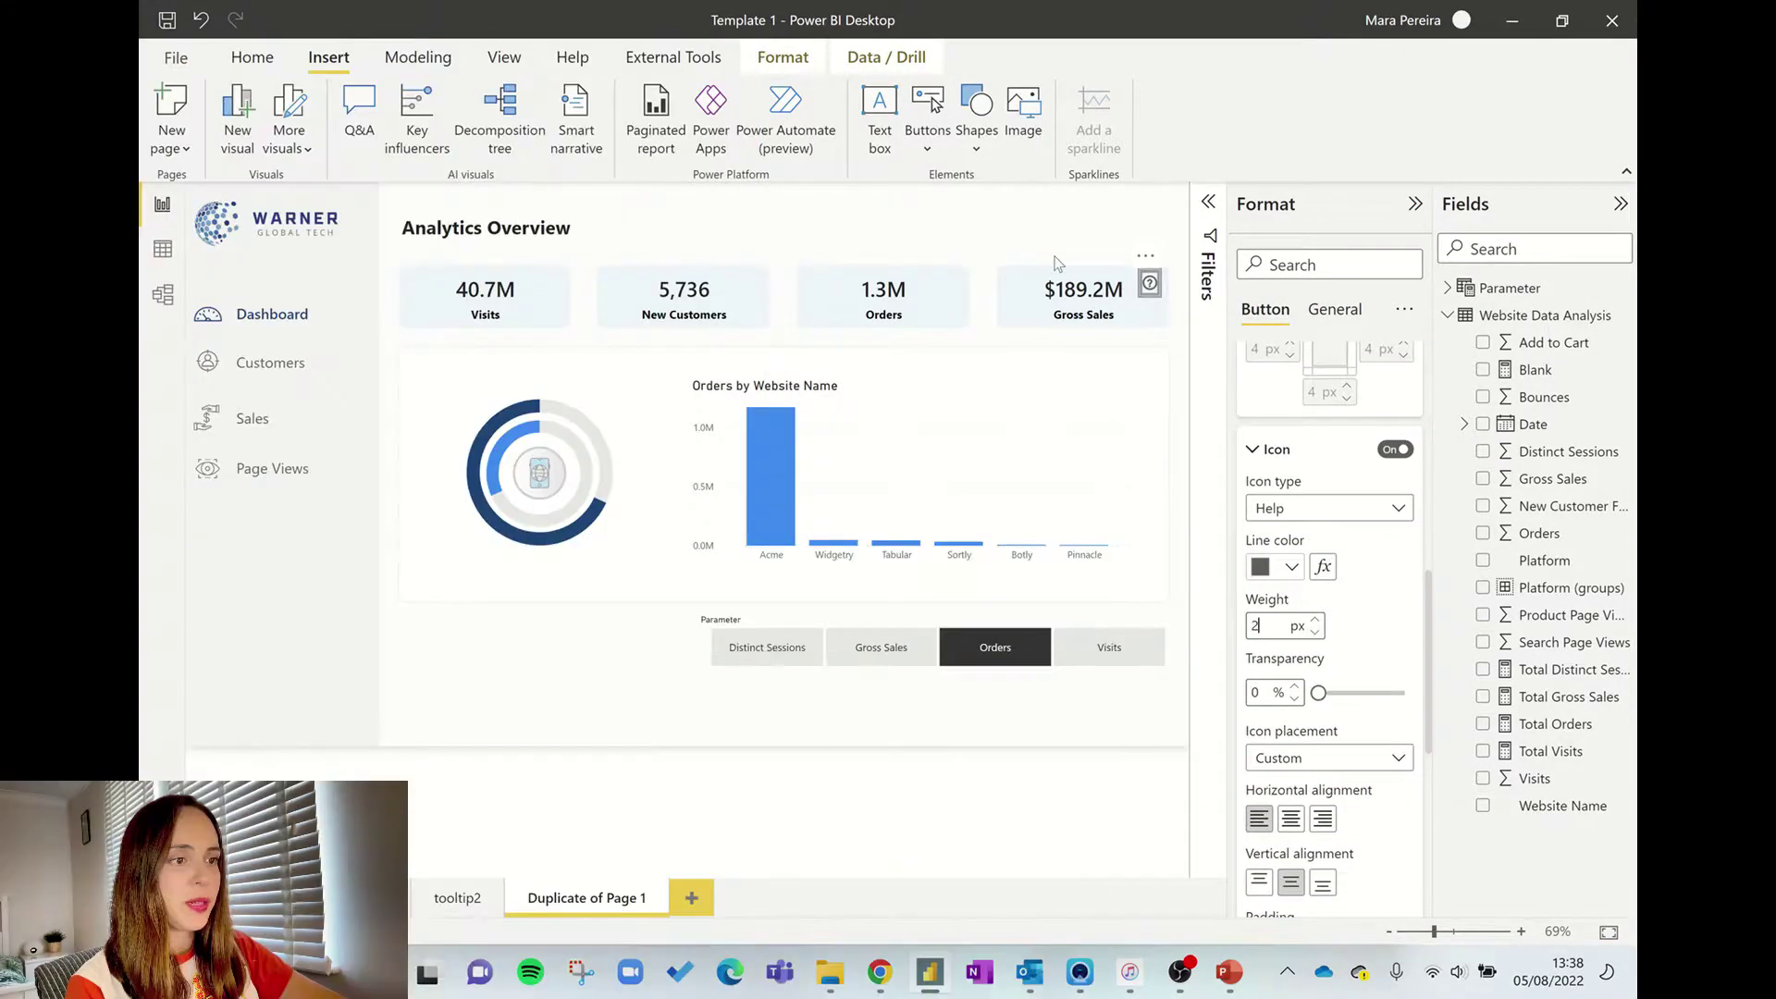
left_click(1059, 264)
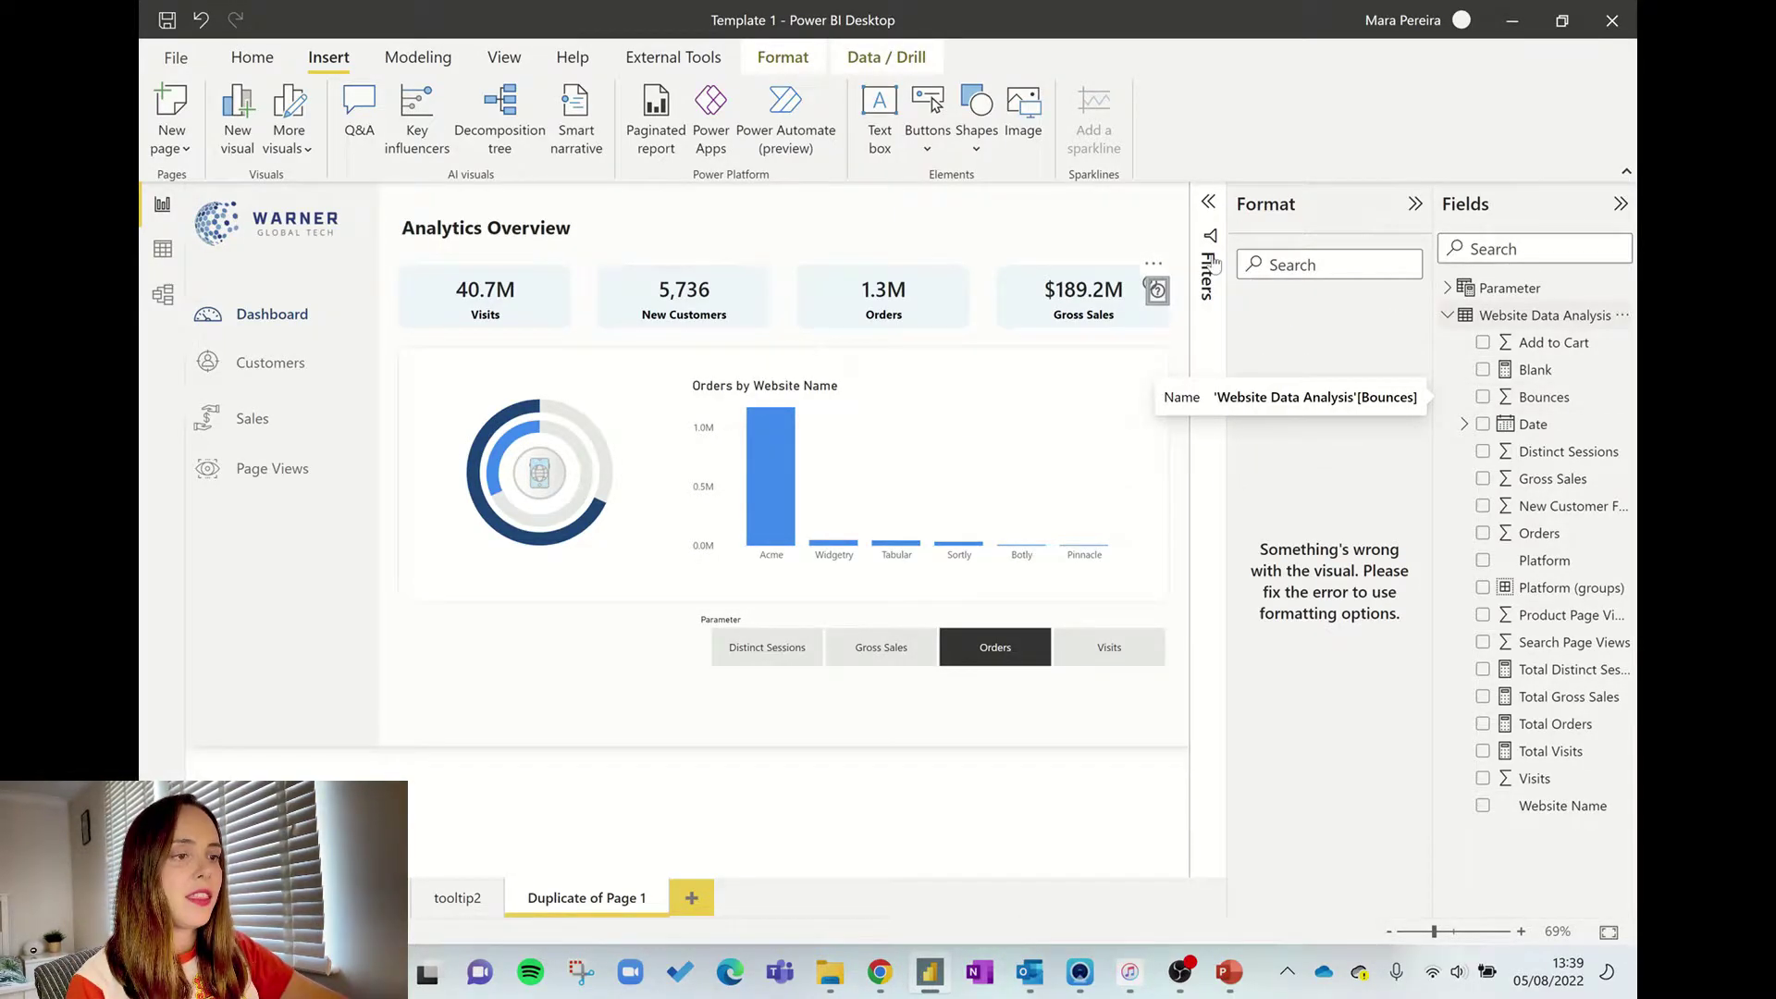
- Move the copied icon onto the Orders card and set its icon type to Information
left_click_drag(1035, 270, 952, 253)
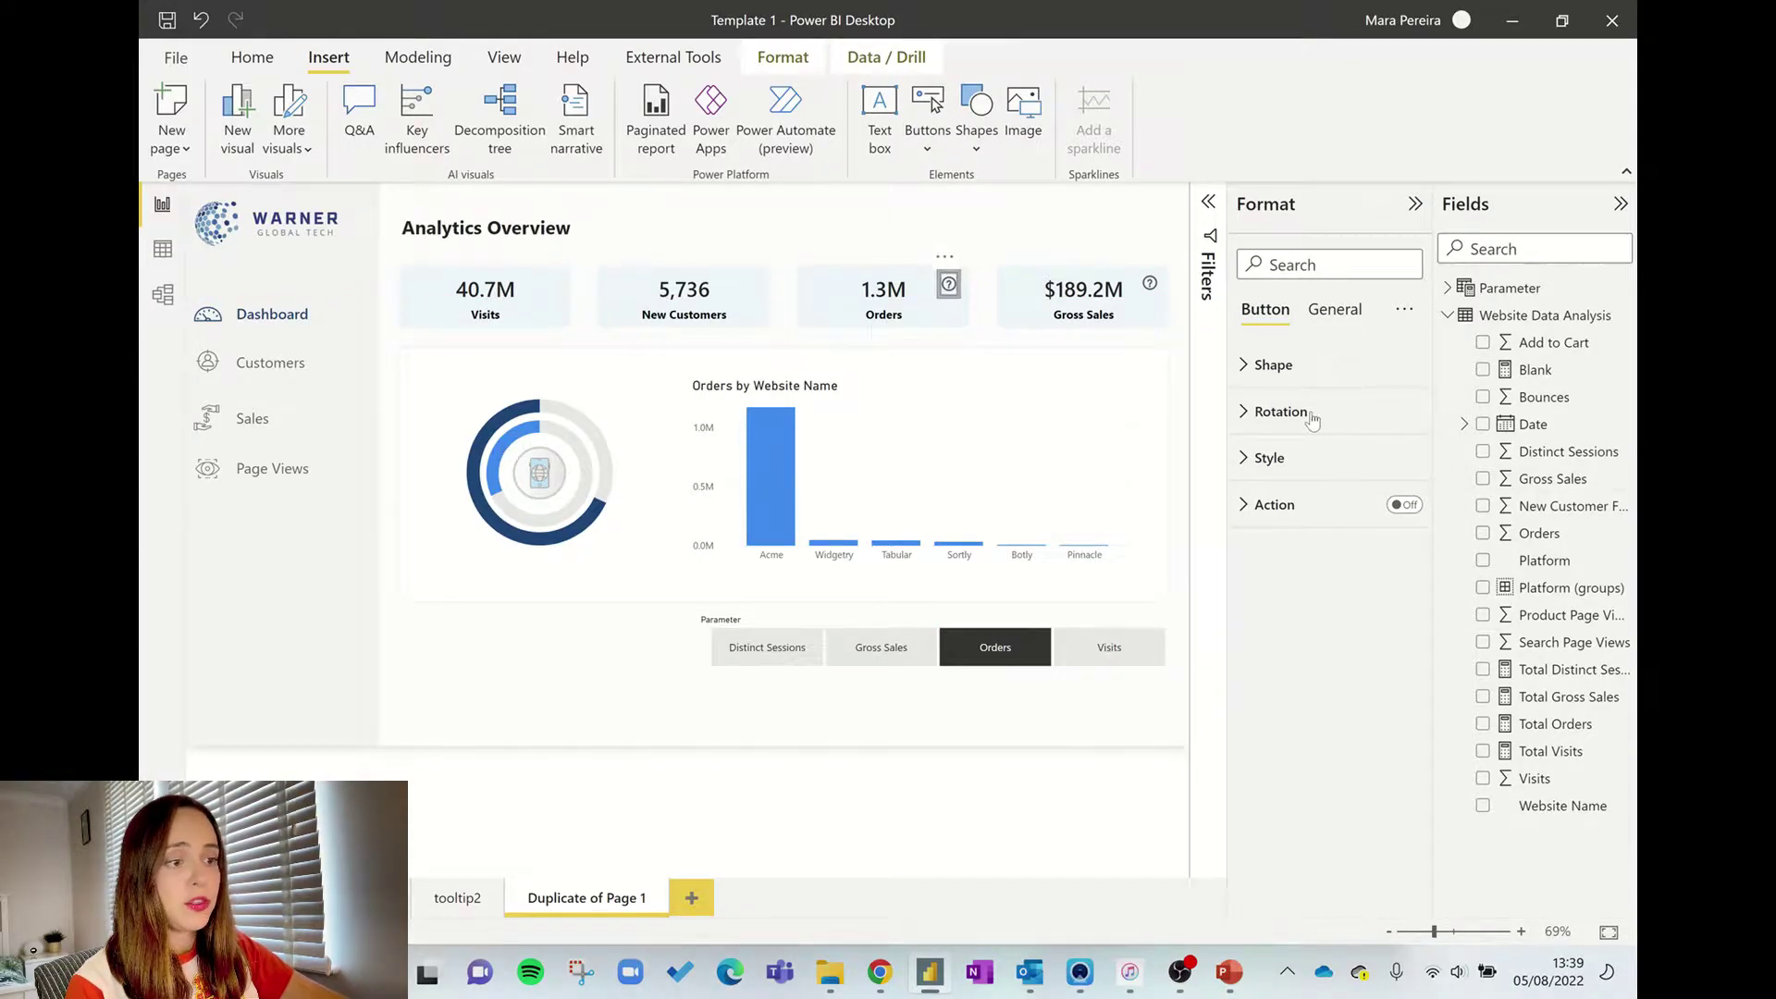
left_click(1283, 472)
scroll(1332, 467, "down", 4)
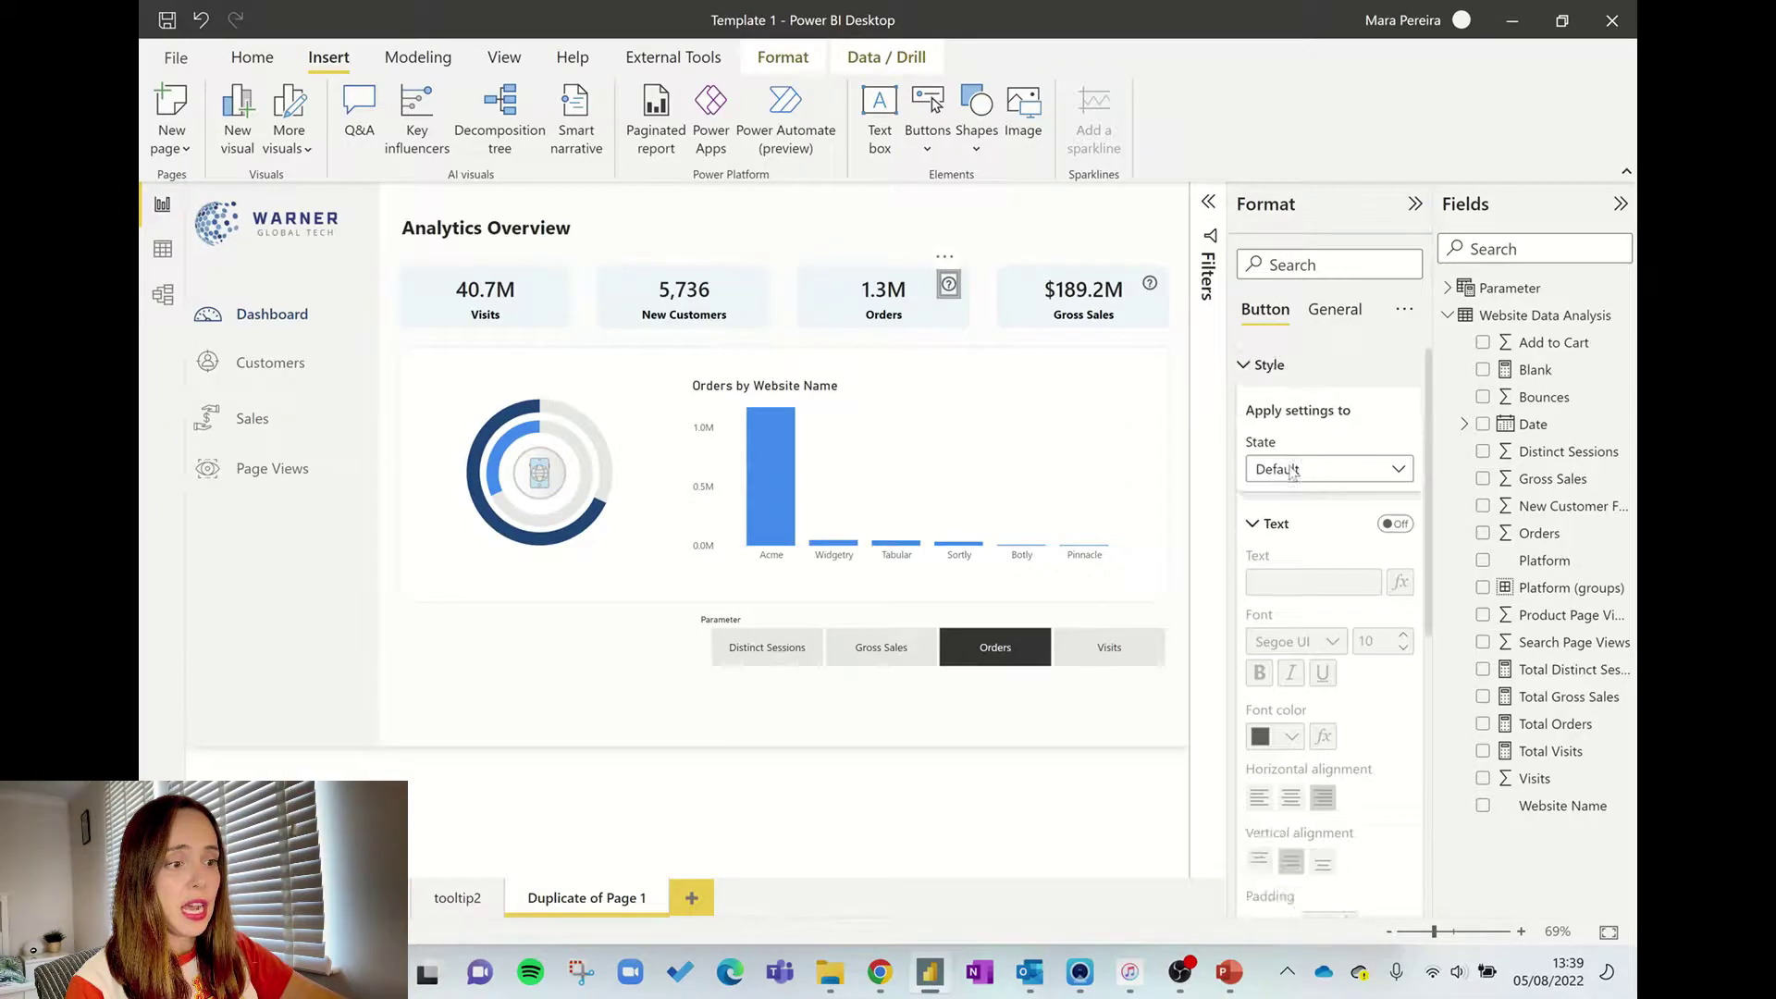
scroll(1342, 465, "down", 3)
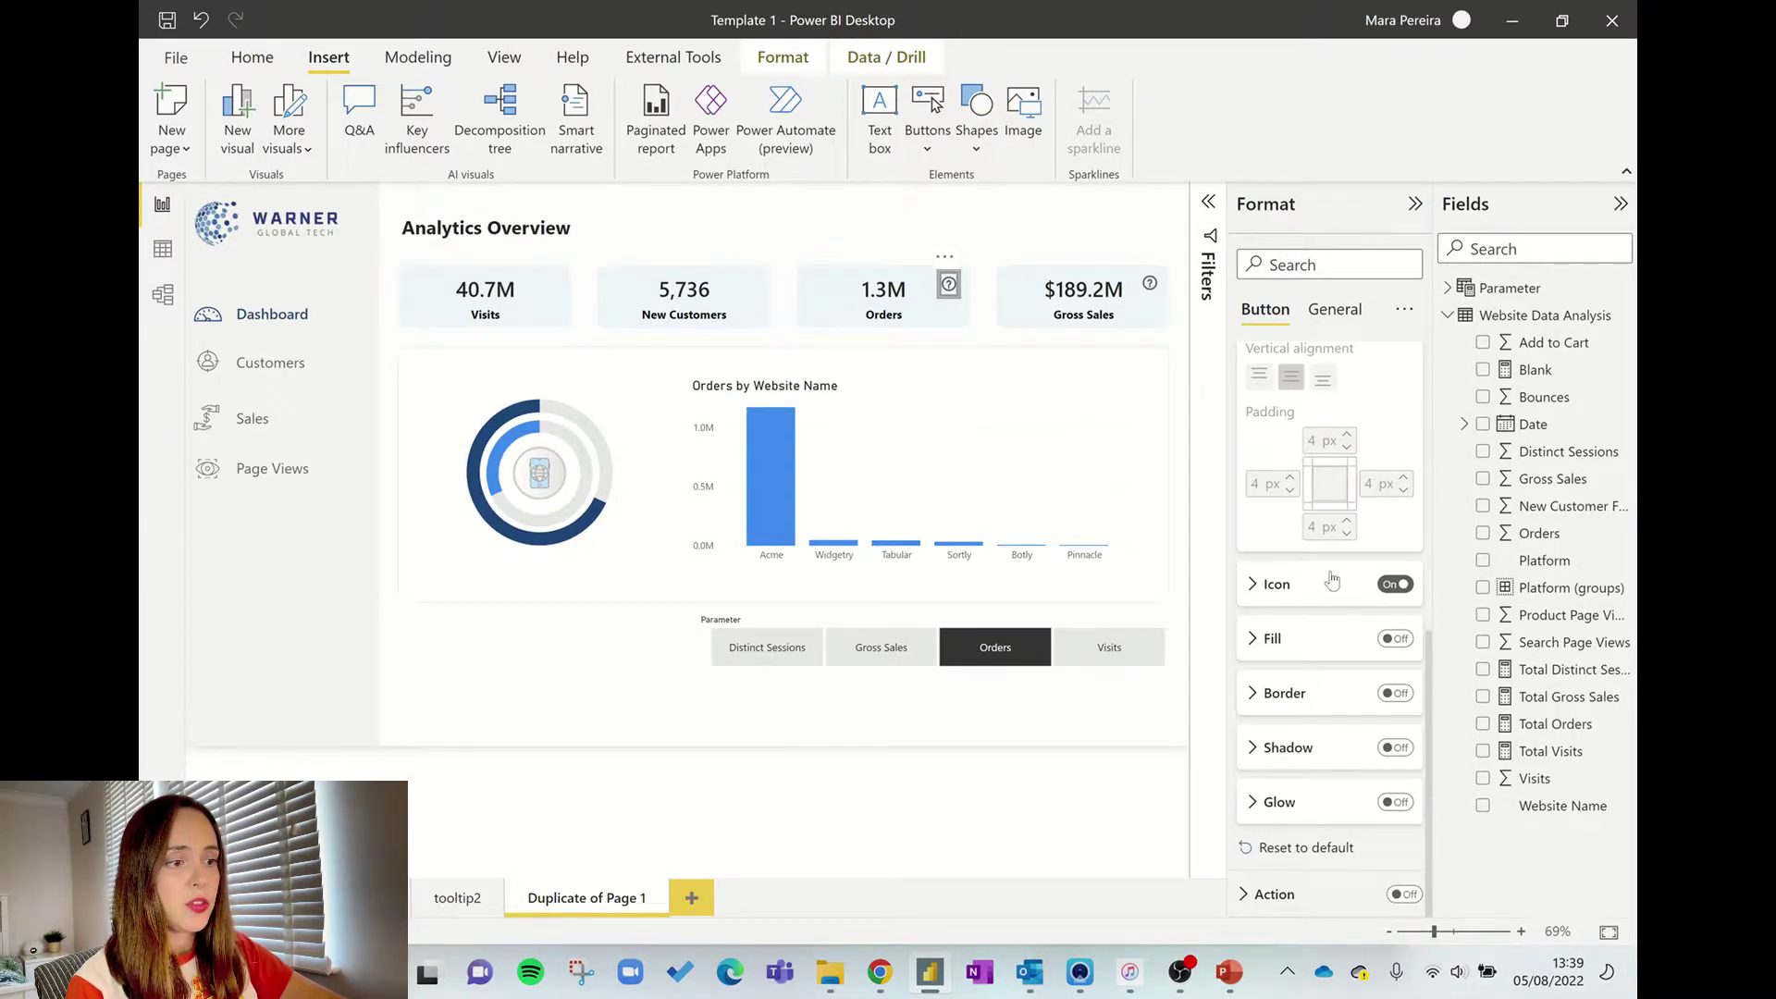
left_click(1302, 581)
scroll(1302, 581, "down", 3)
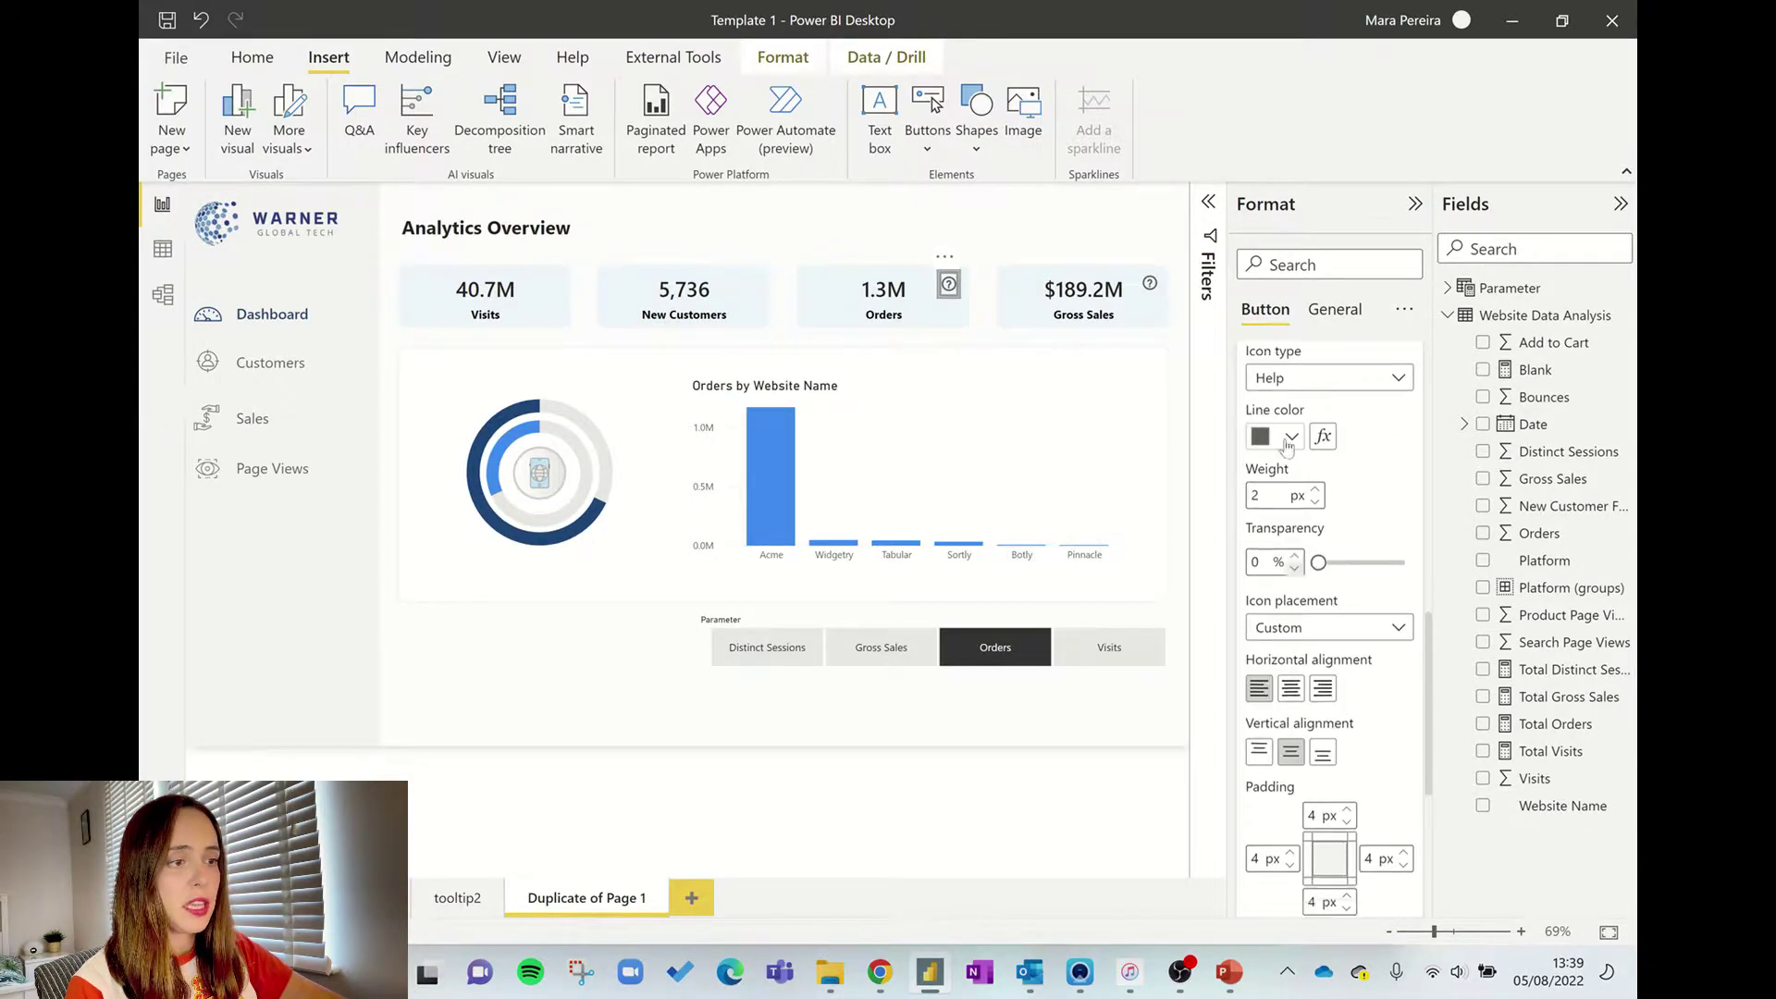
left_click(1294, 380)
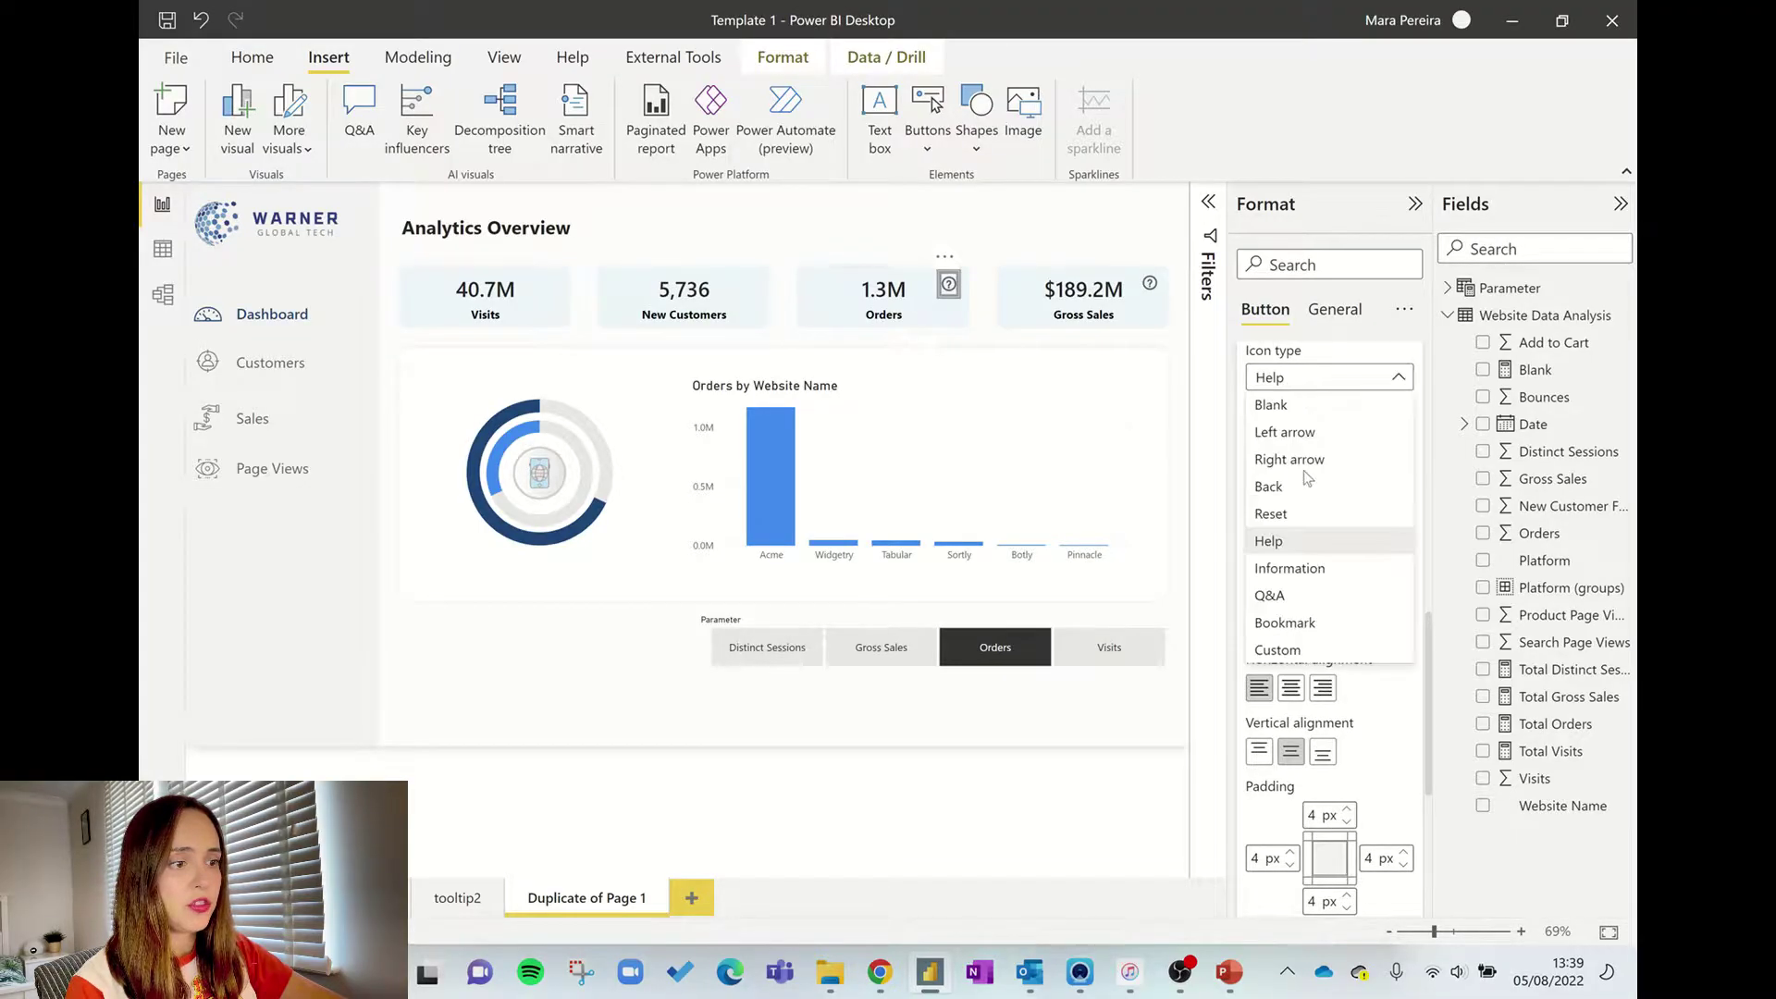
left_click(1308, 571)
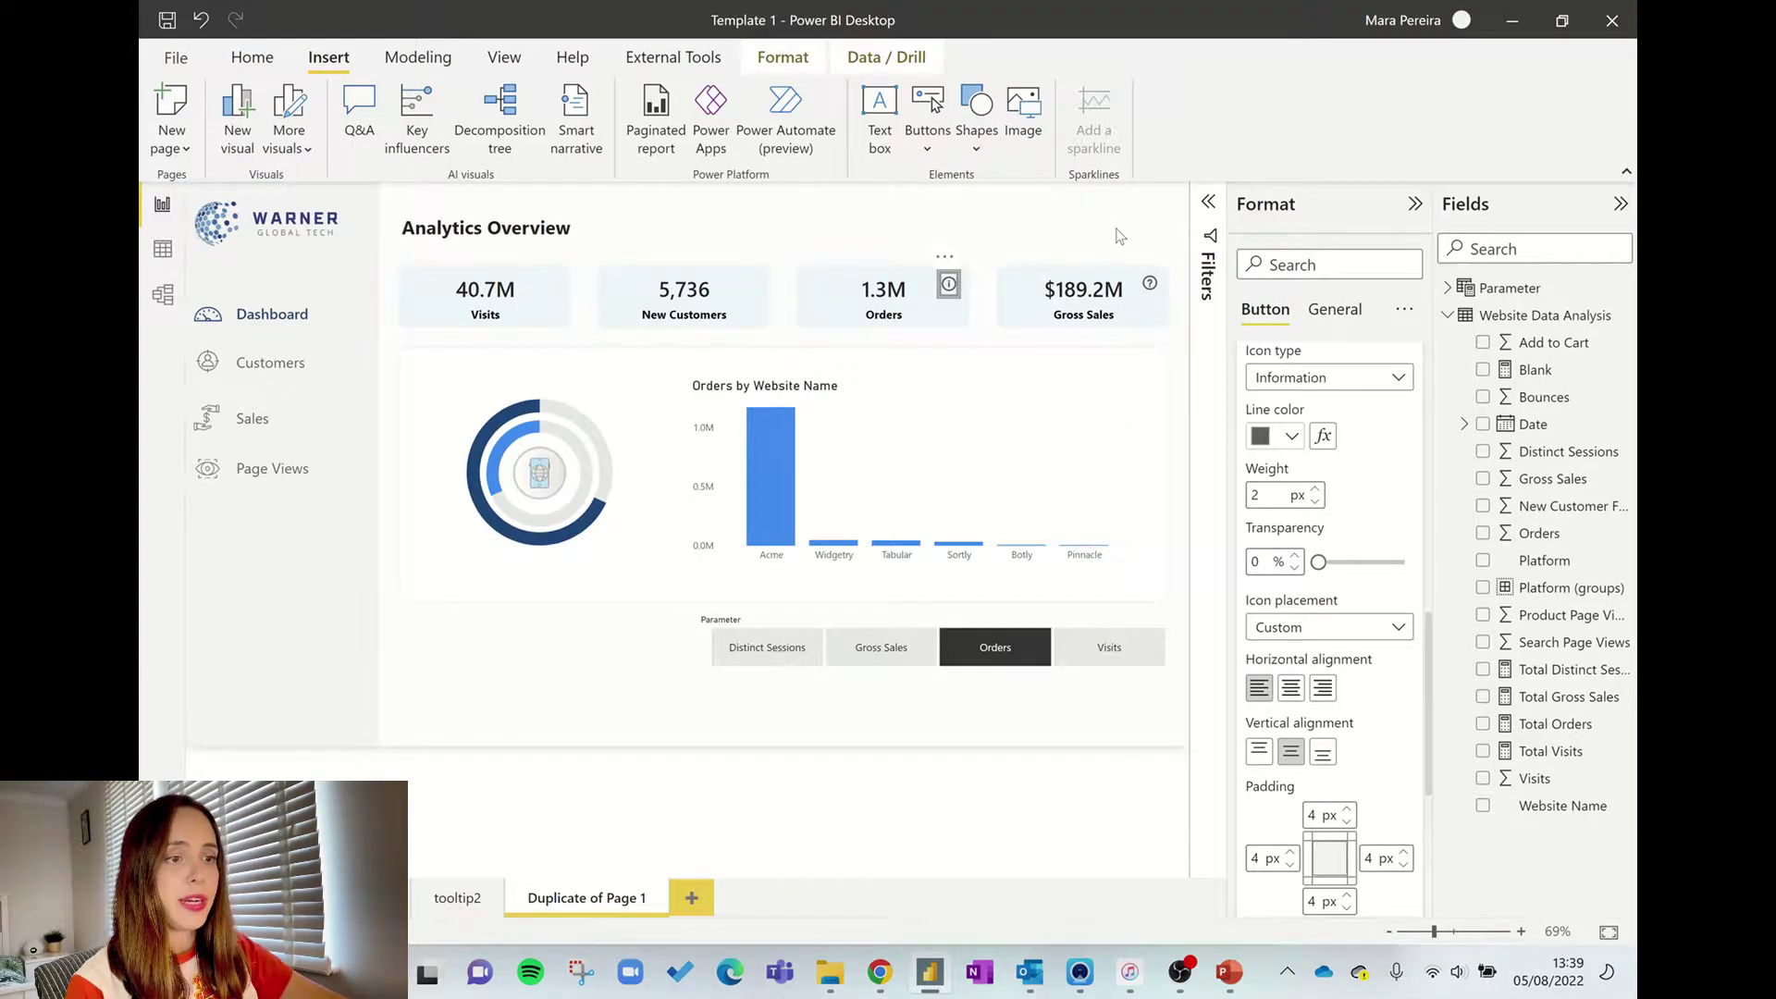
left_click(1183, 330)
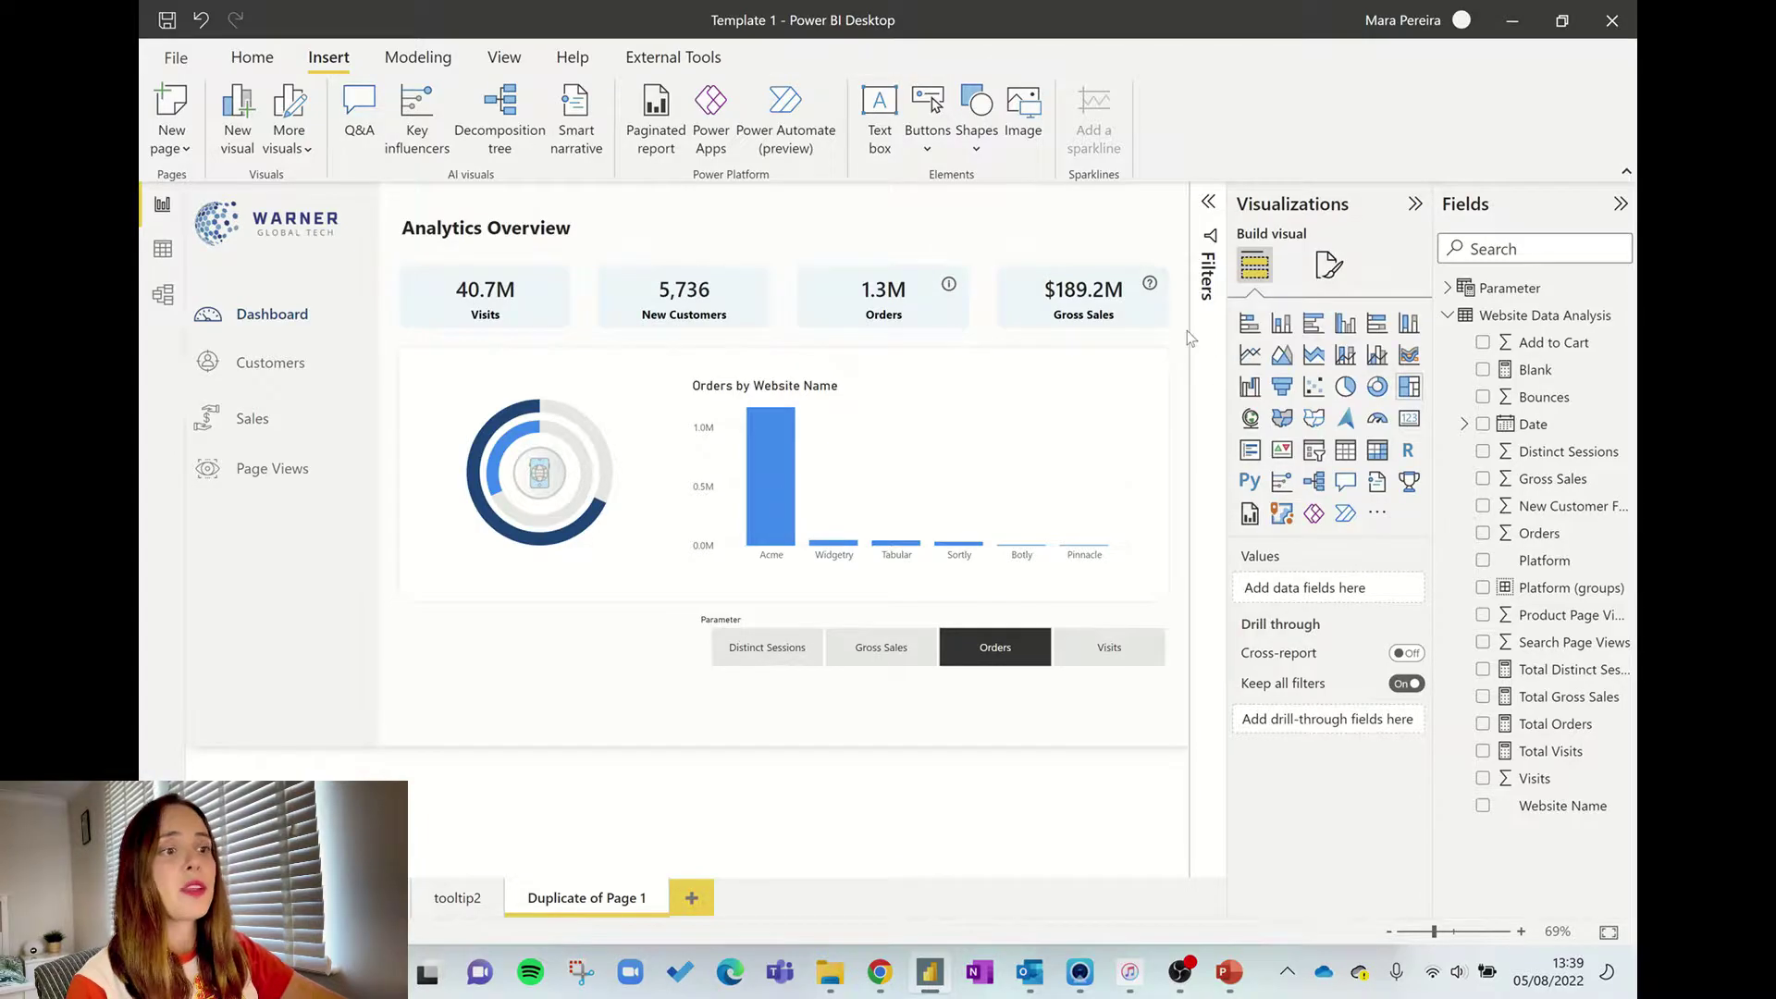
- Turn on the Action setting for the Gross Sales help icon
left_click(1151, 288)
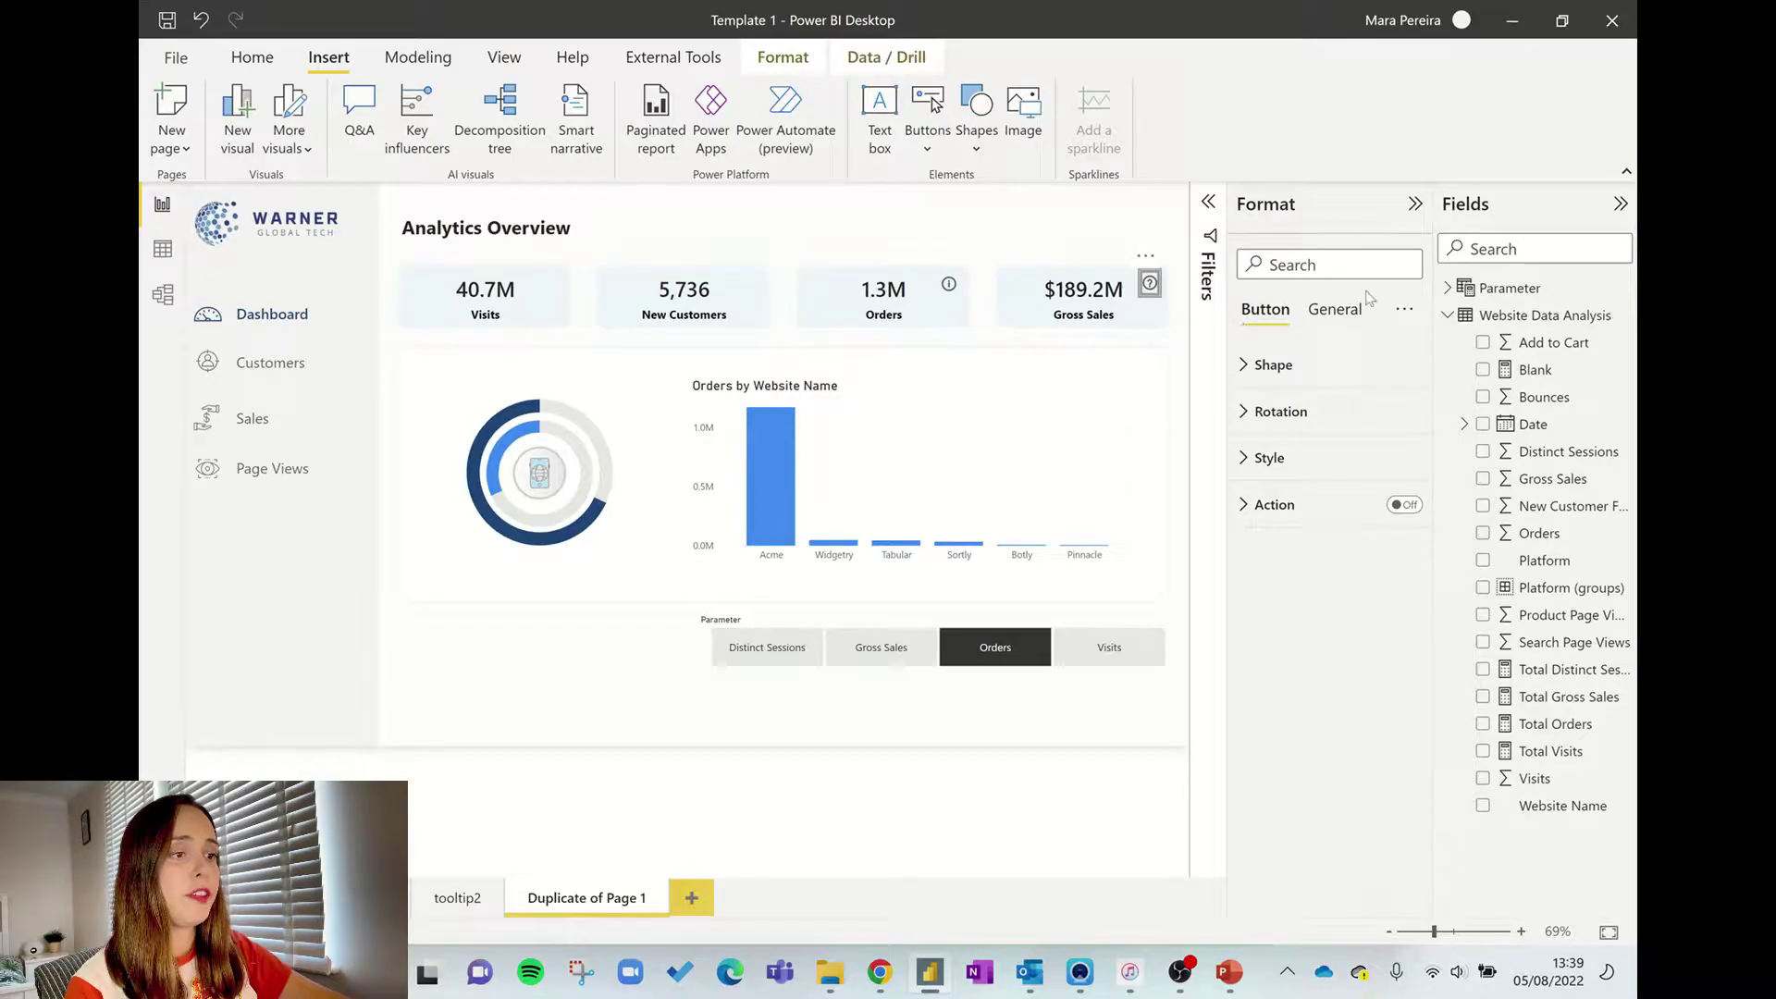
left_click(1313, 315)
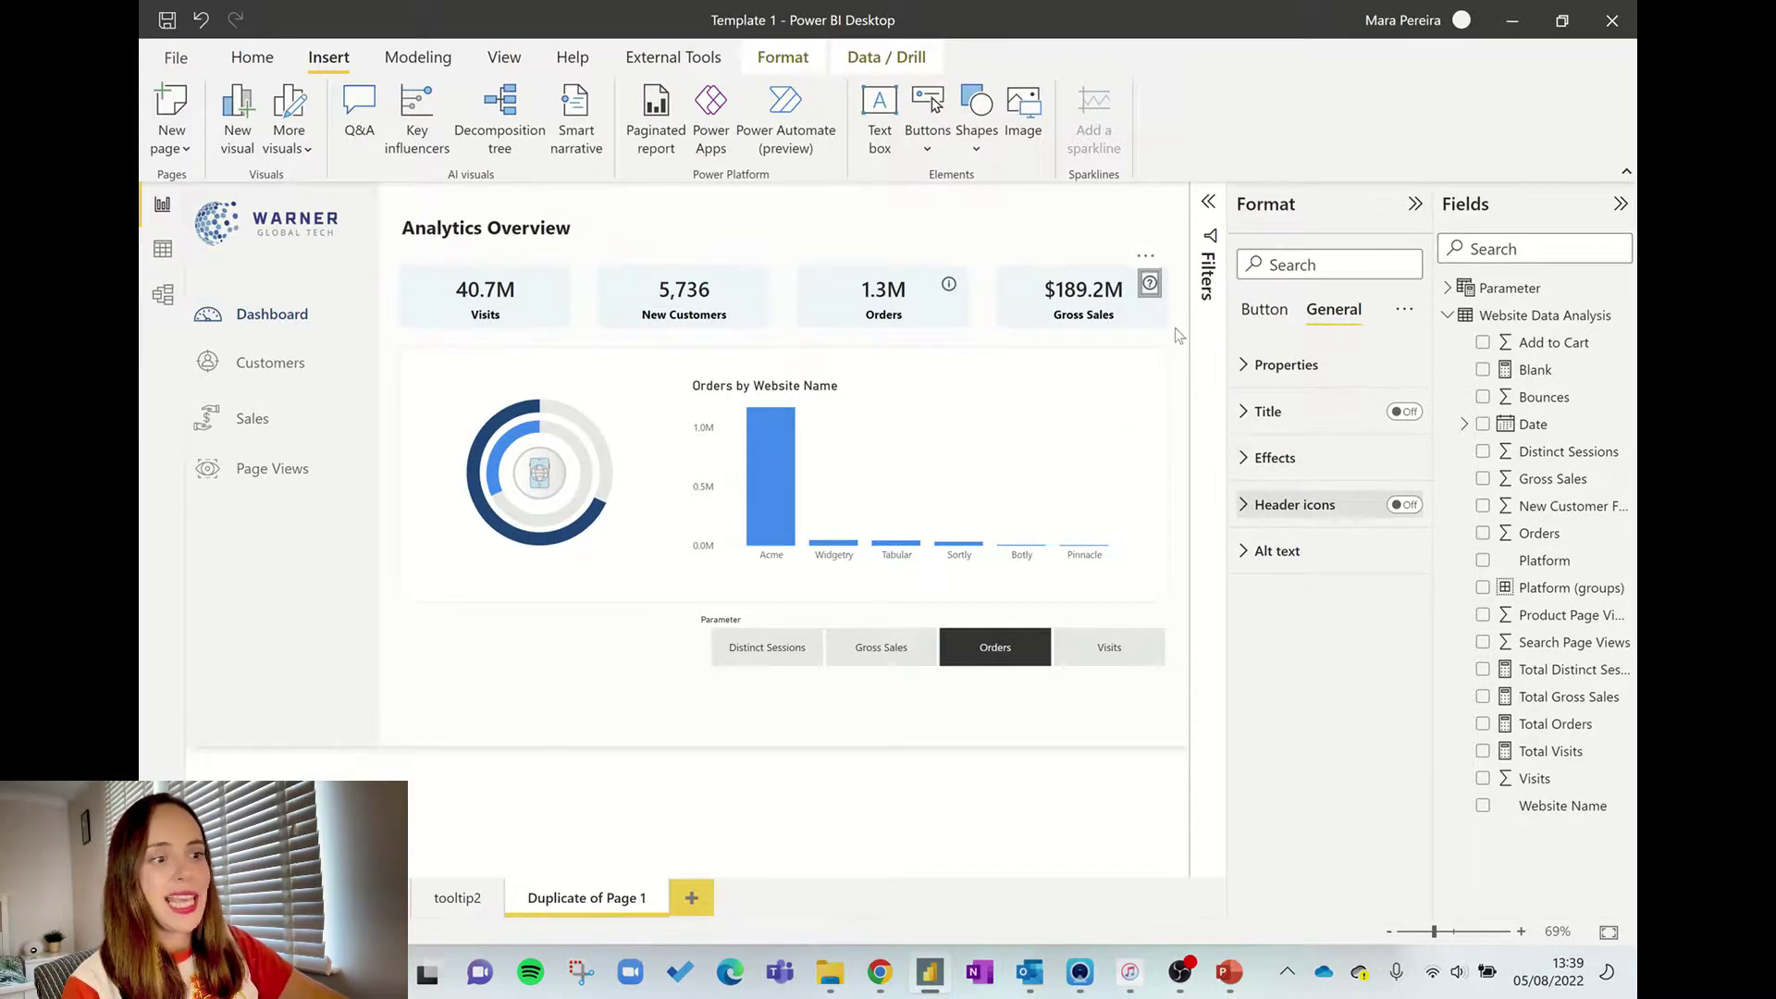
left_click(1264, 311)
left_click(1403, 504)
left_click(1343, 507)
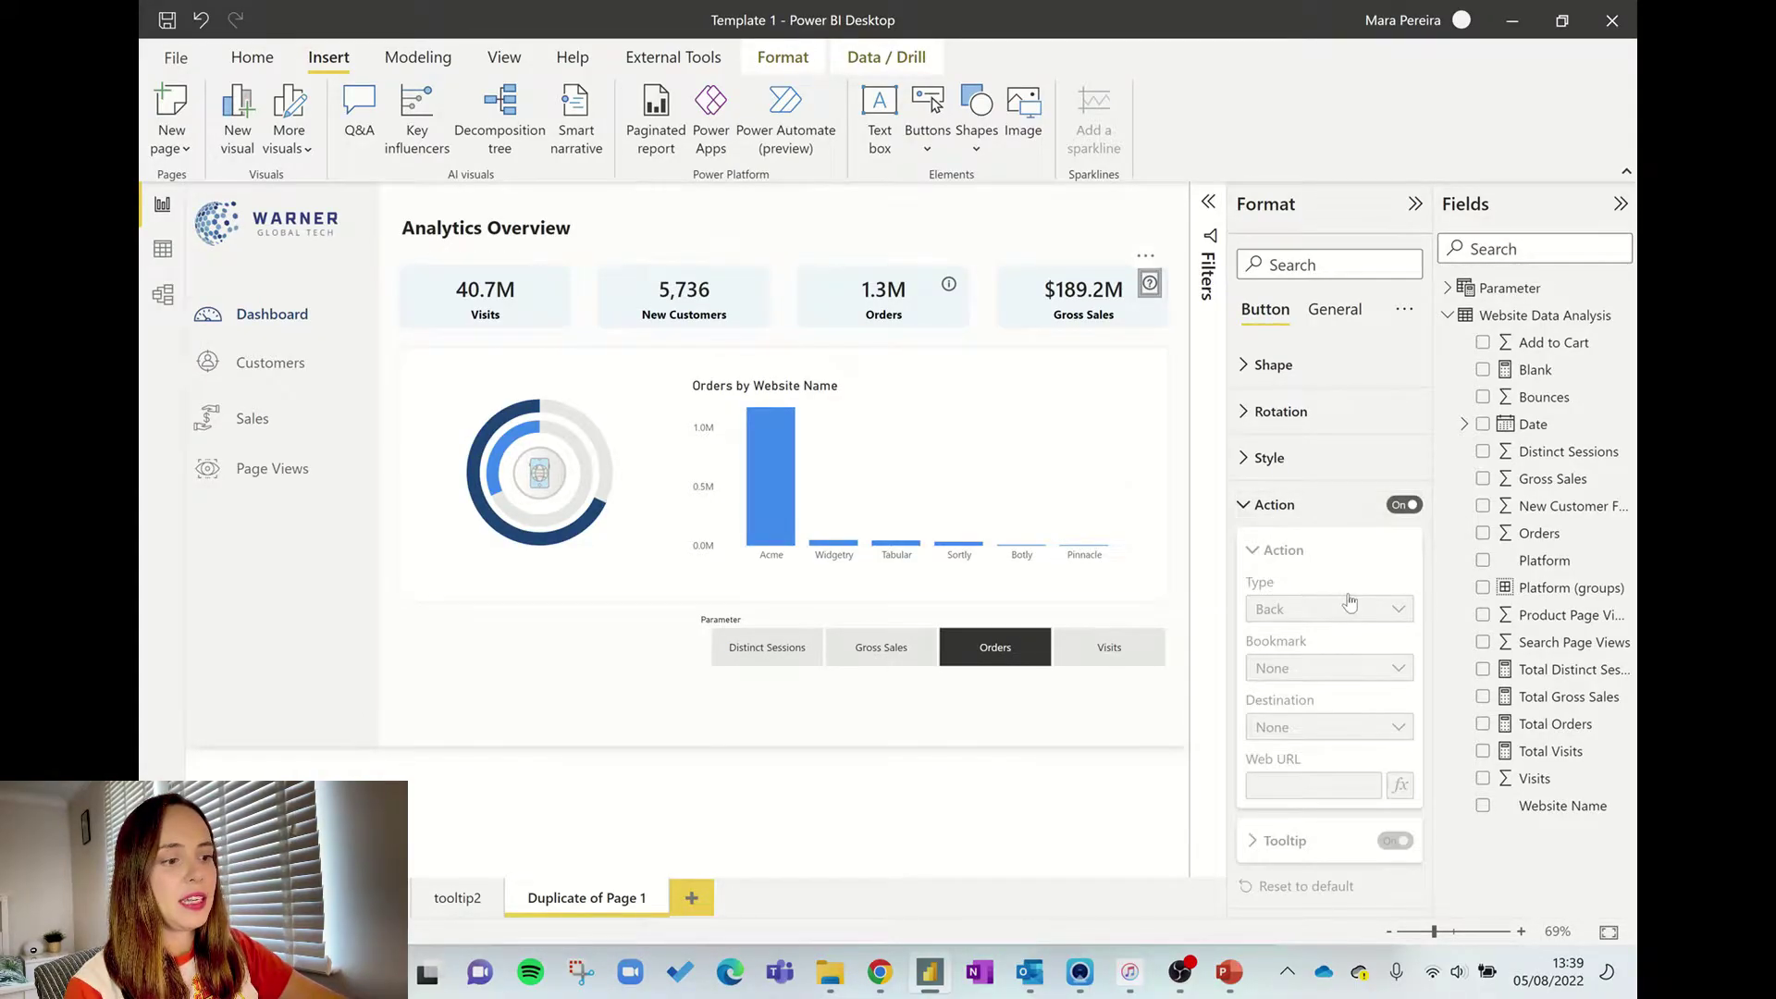
- Enter 'this' as the help icon's tooltip text
scroll(1328, 758, "down", 1)
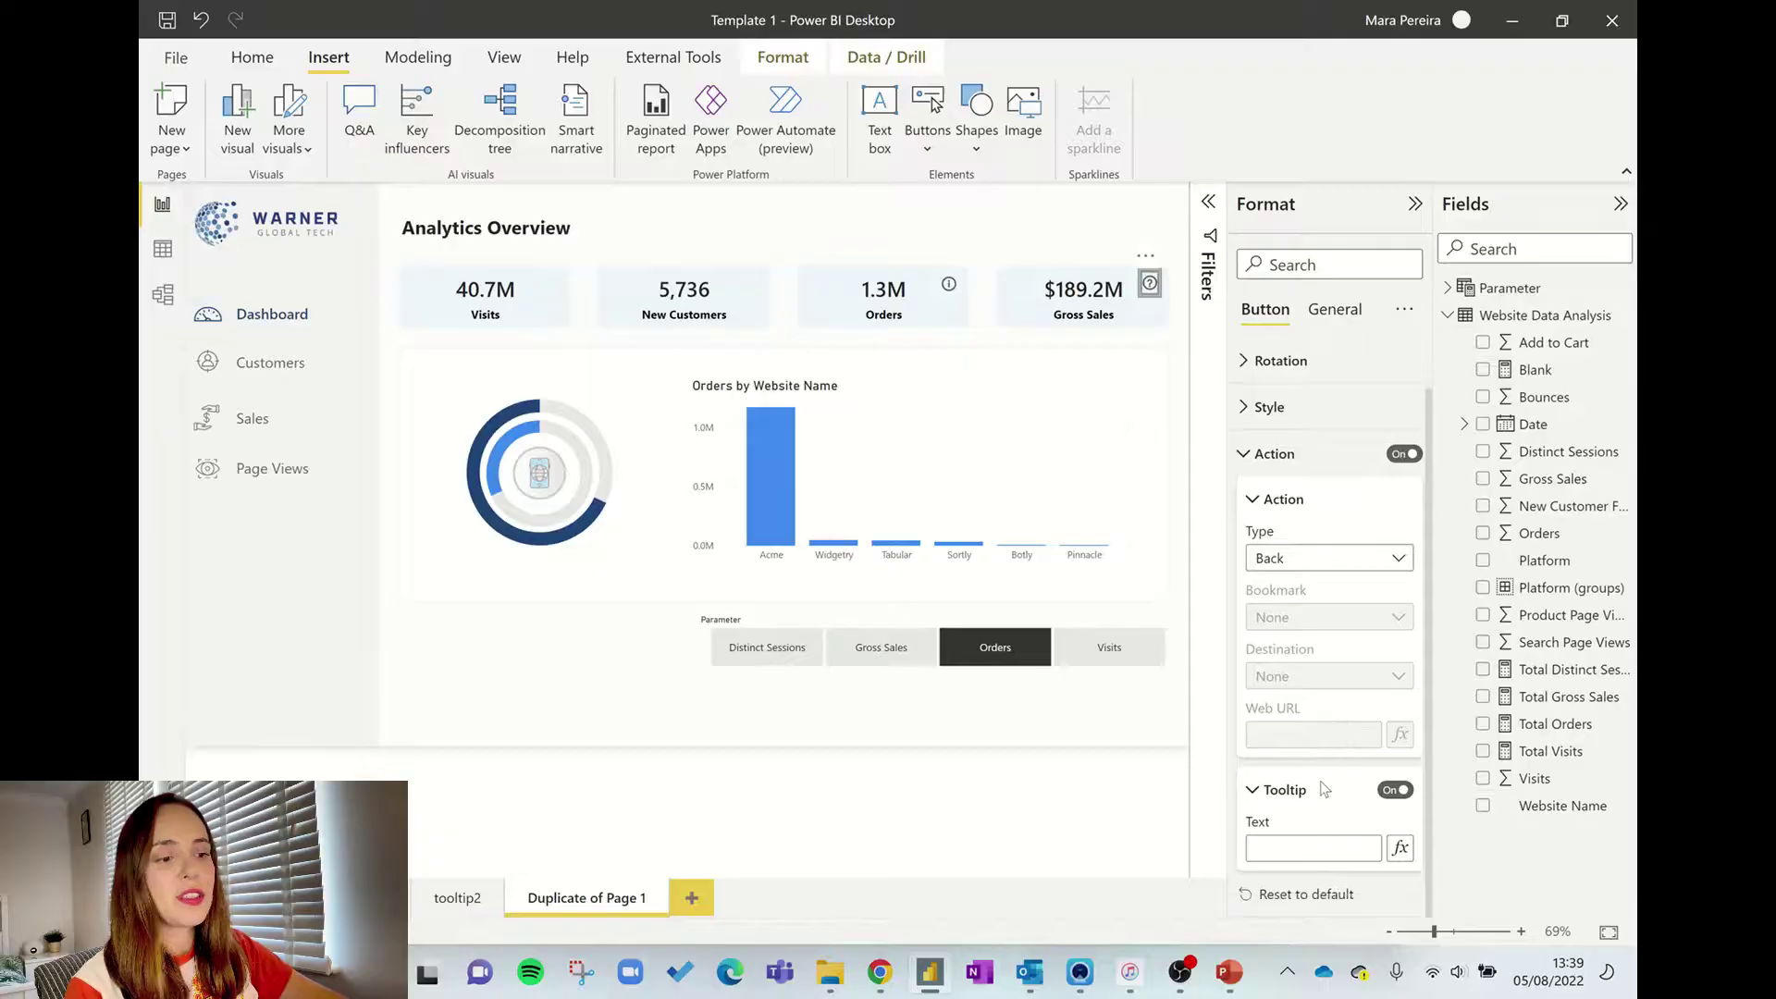
left_click(1306, 838)
left_click(1592, 882)
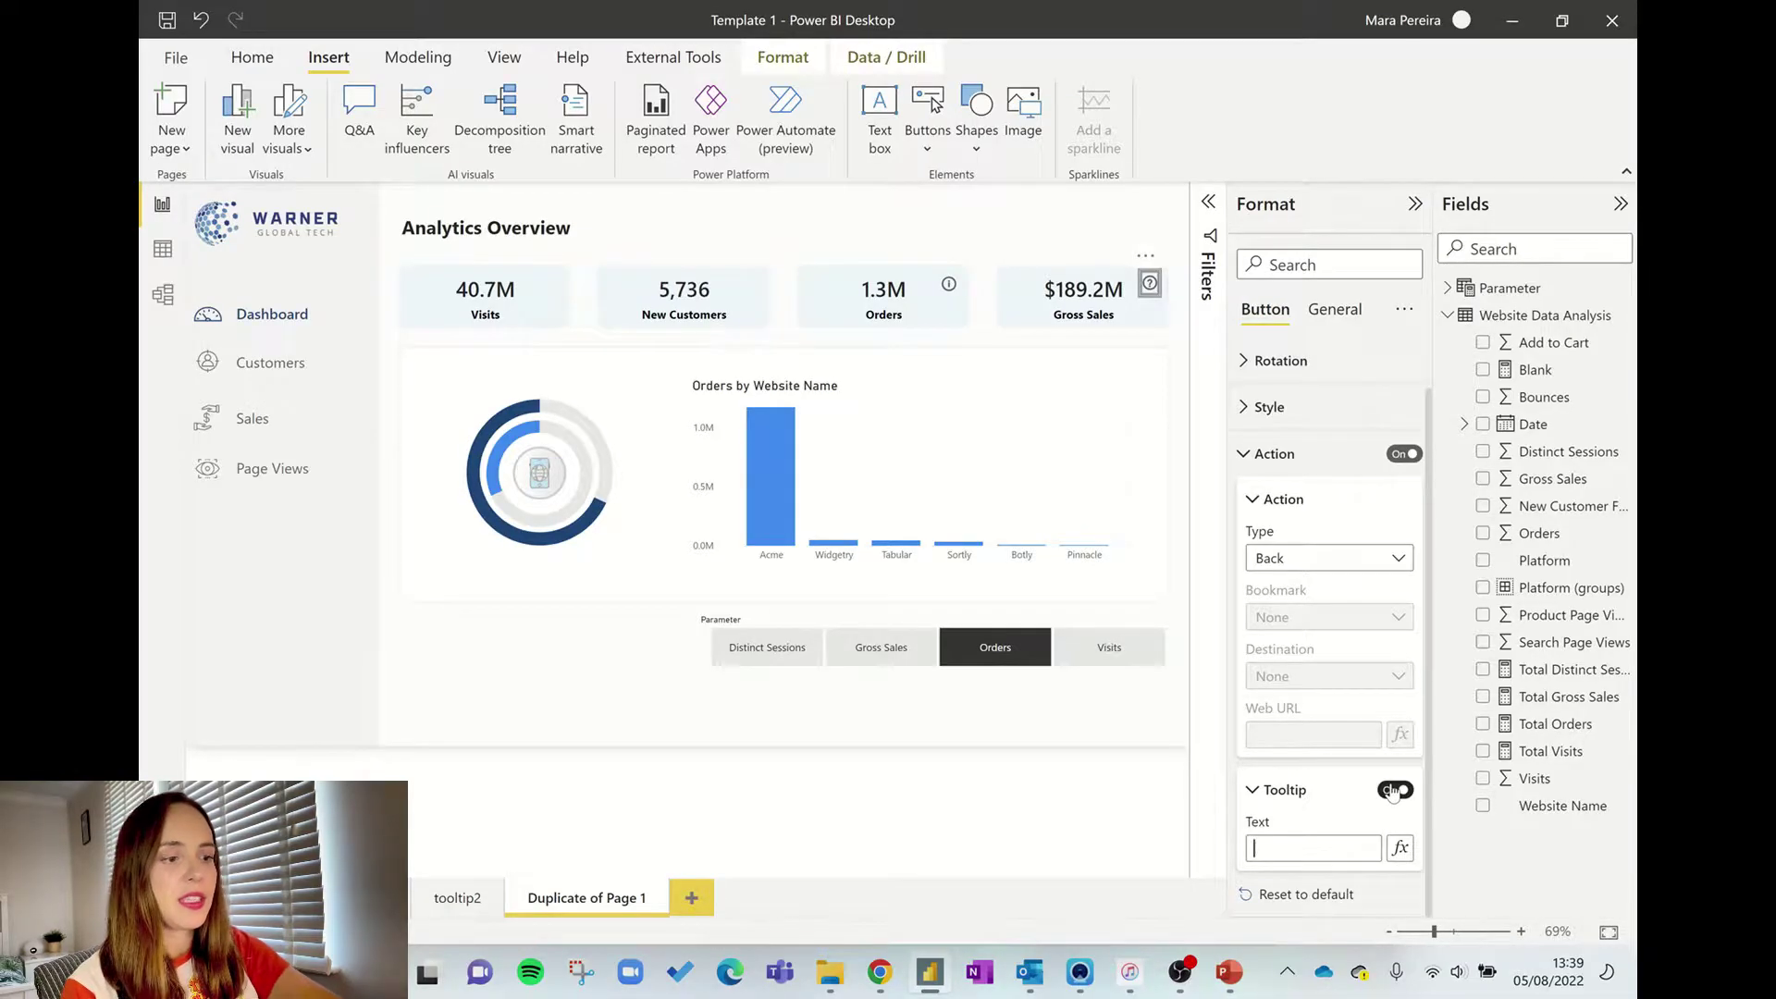
type("this text")
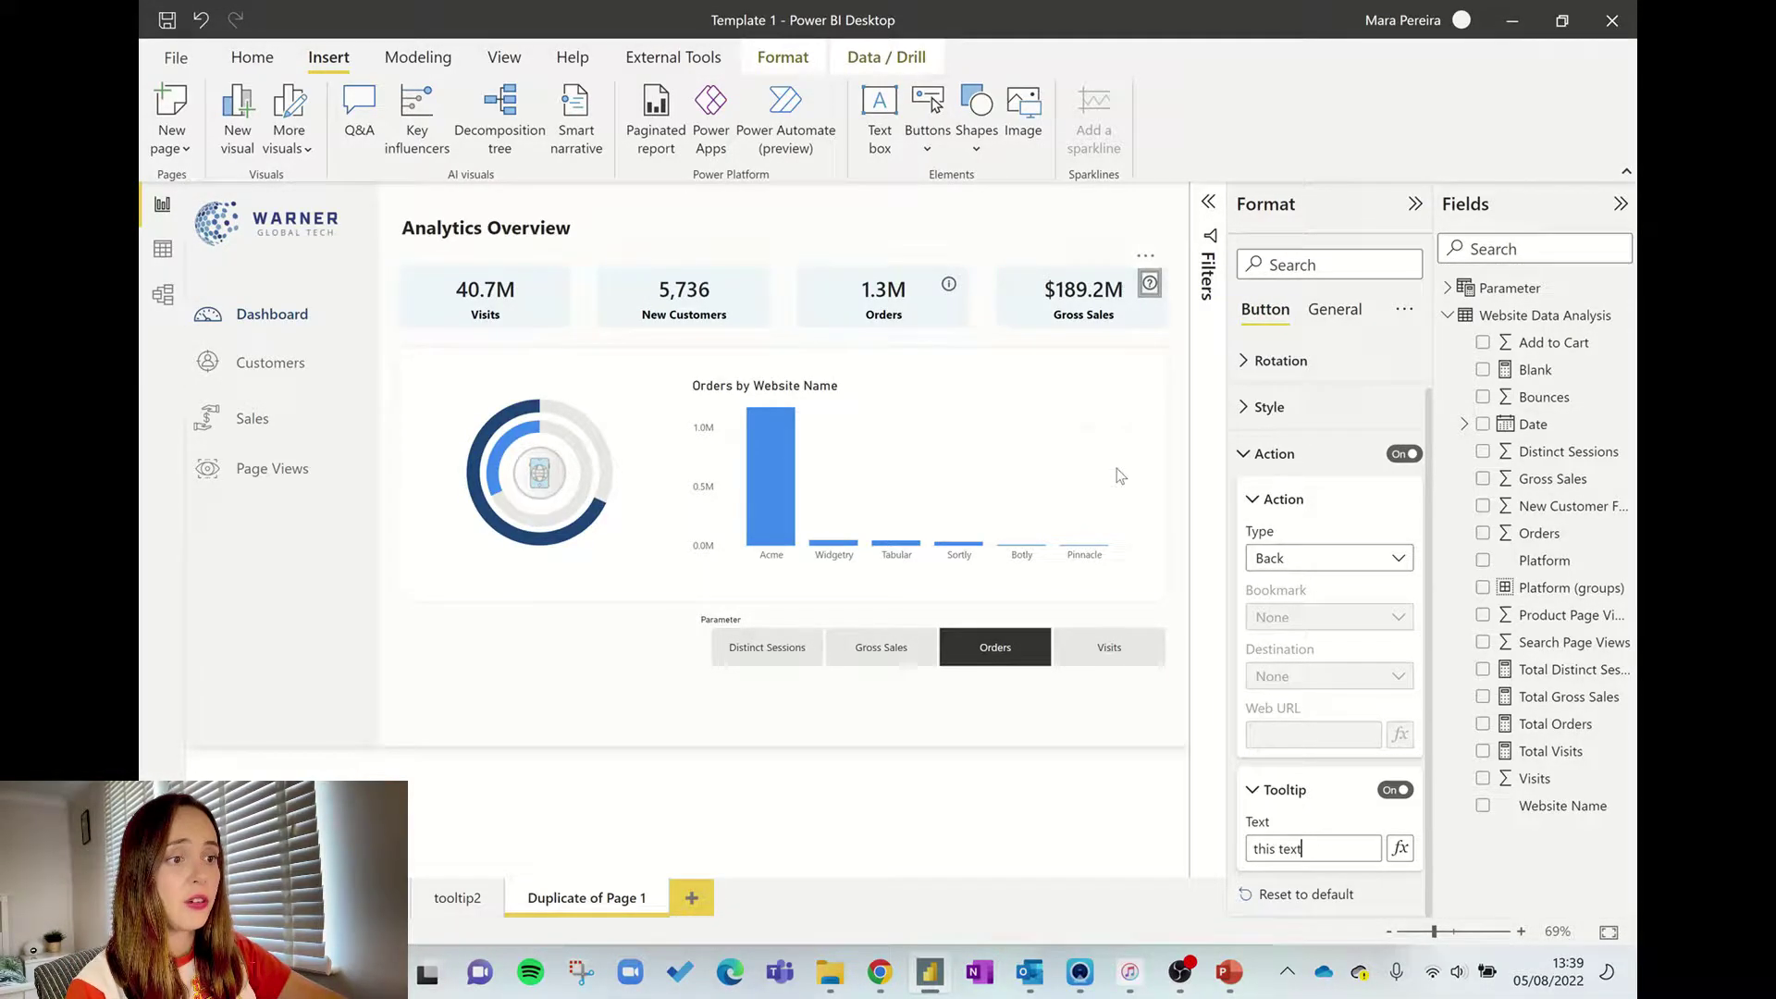
- Test the new tooltip on the Gross Sales help icon
left_click(1184, 256)
mouse_move(1153, 291)
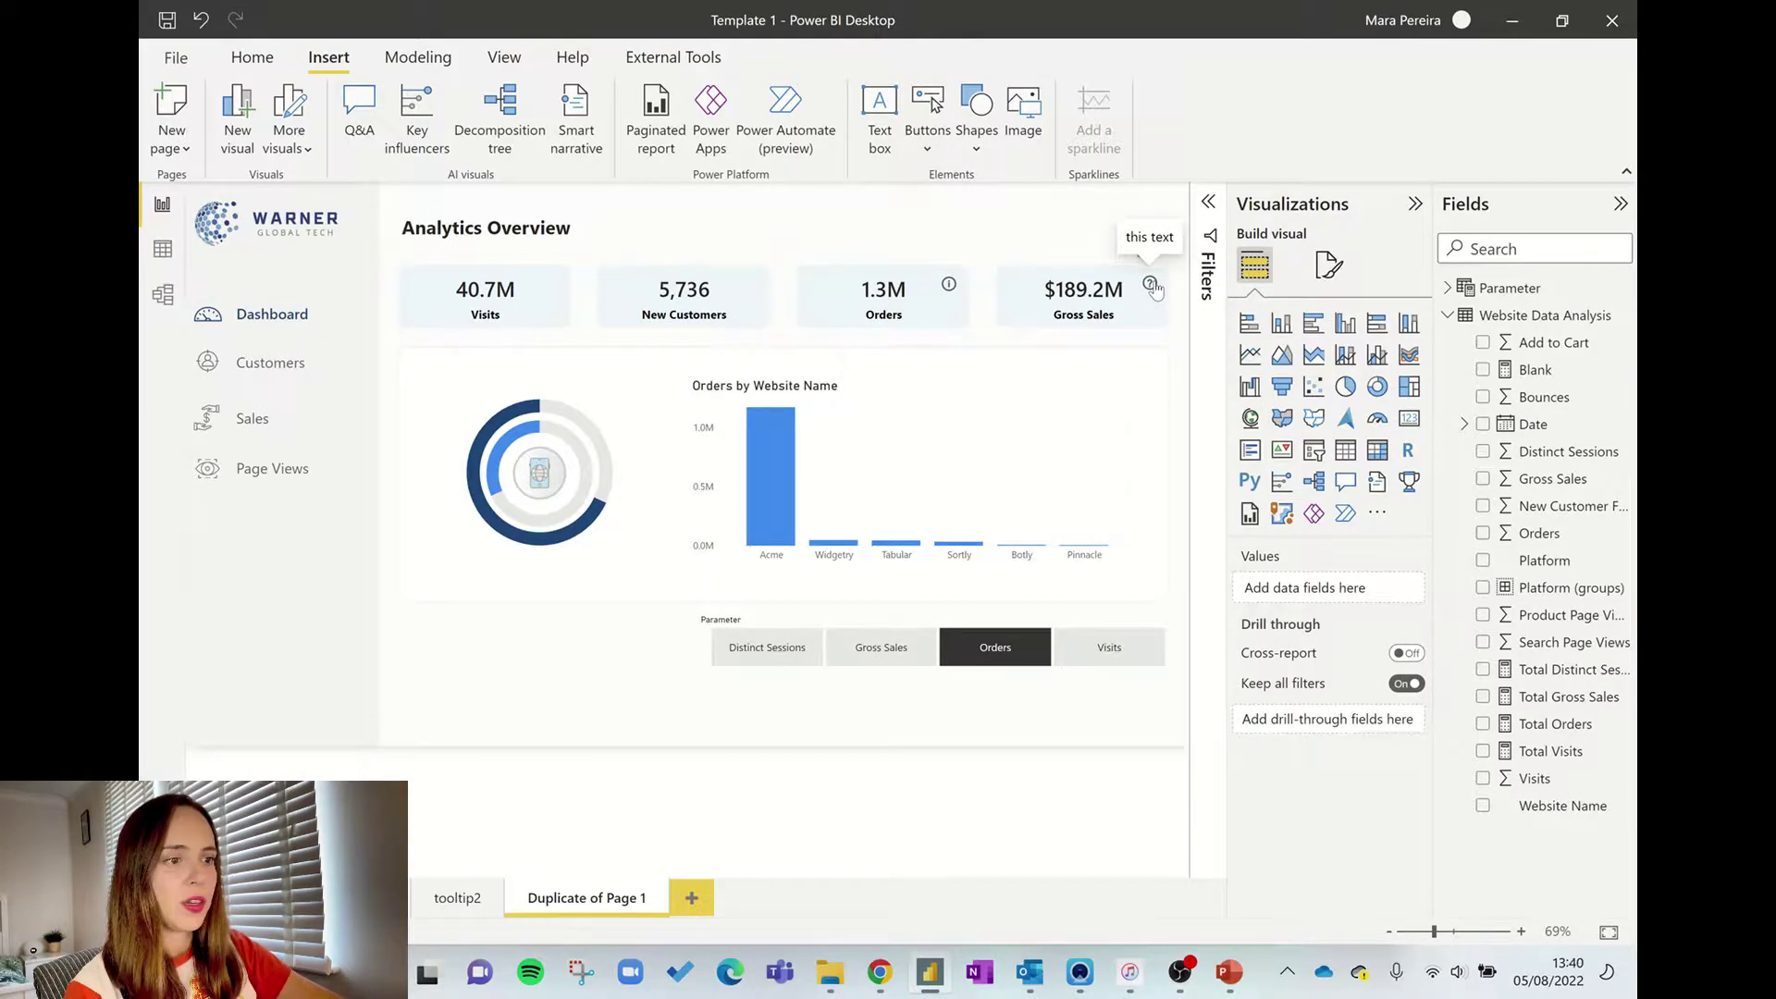
left_click(1152, 288)
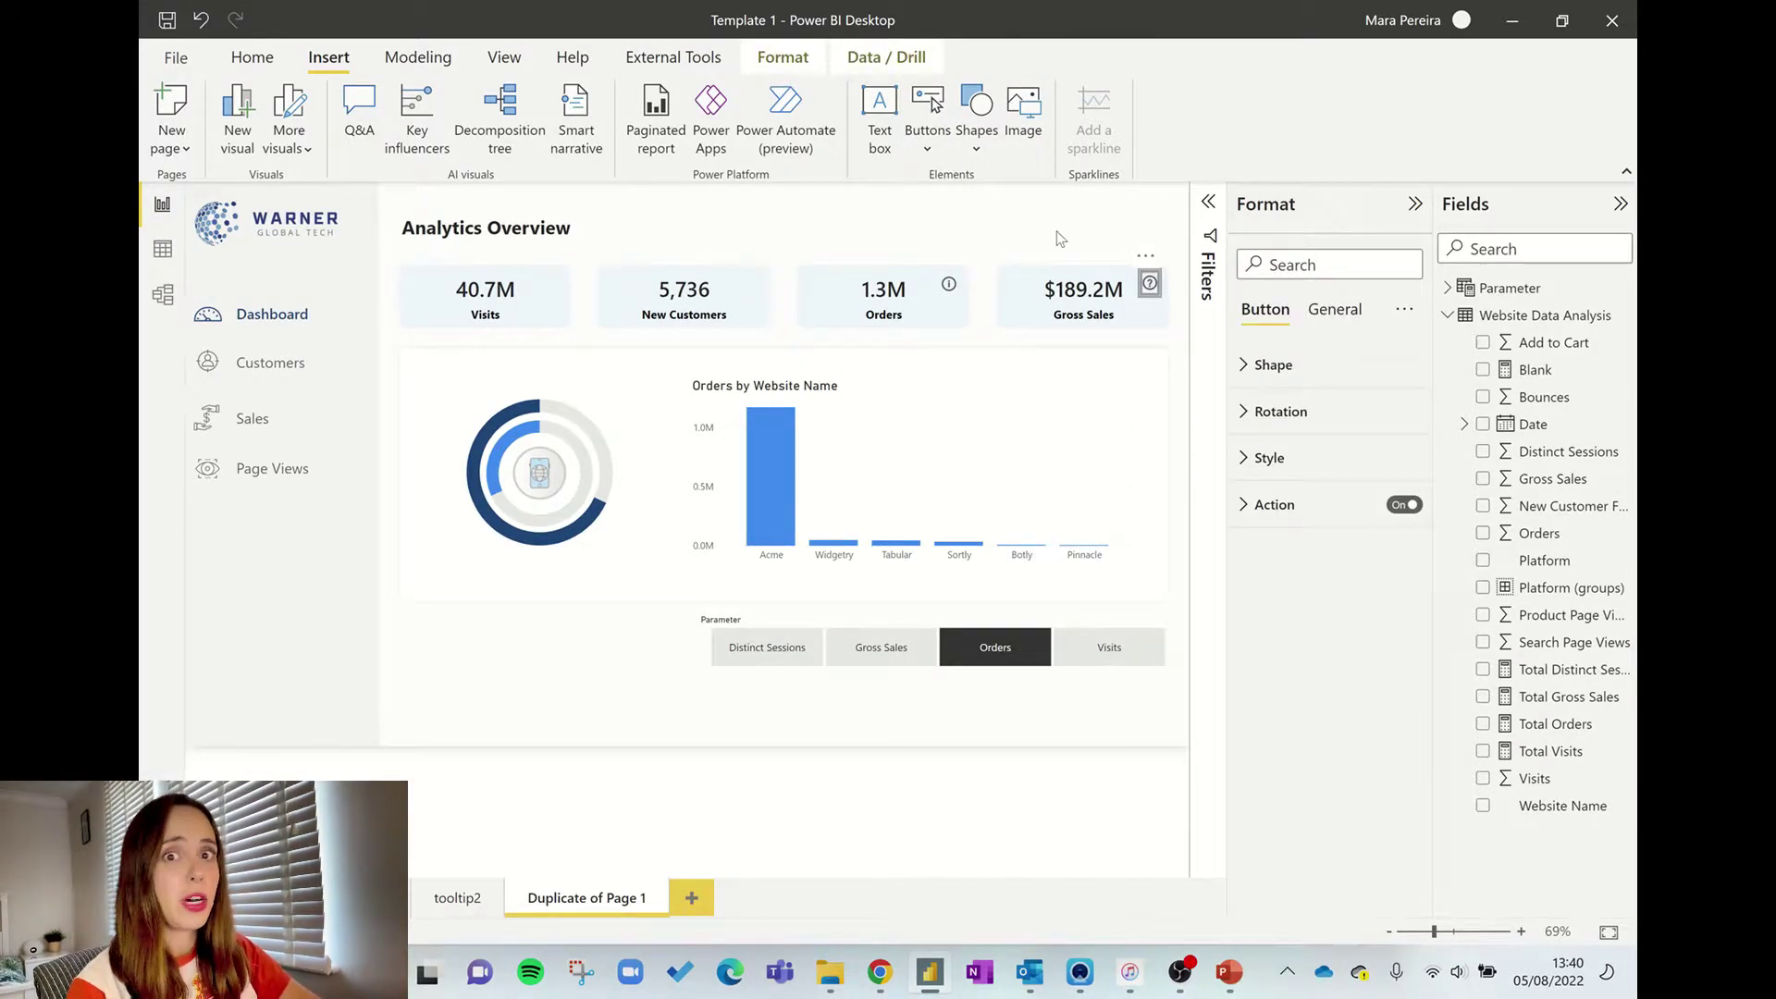
left_click(1060, 239)
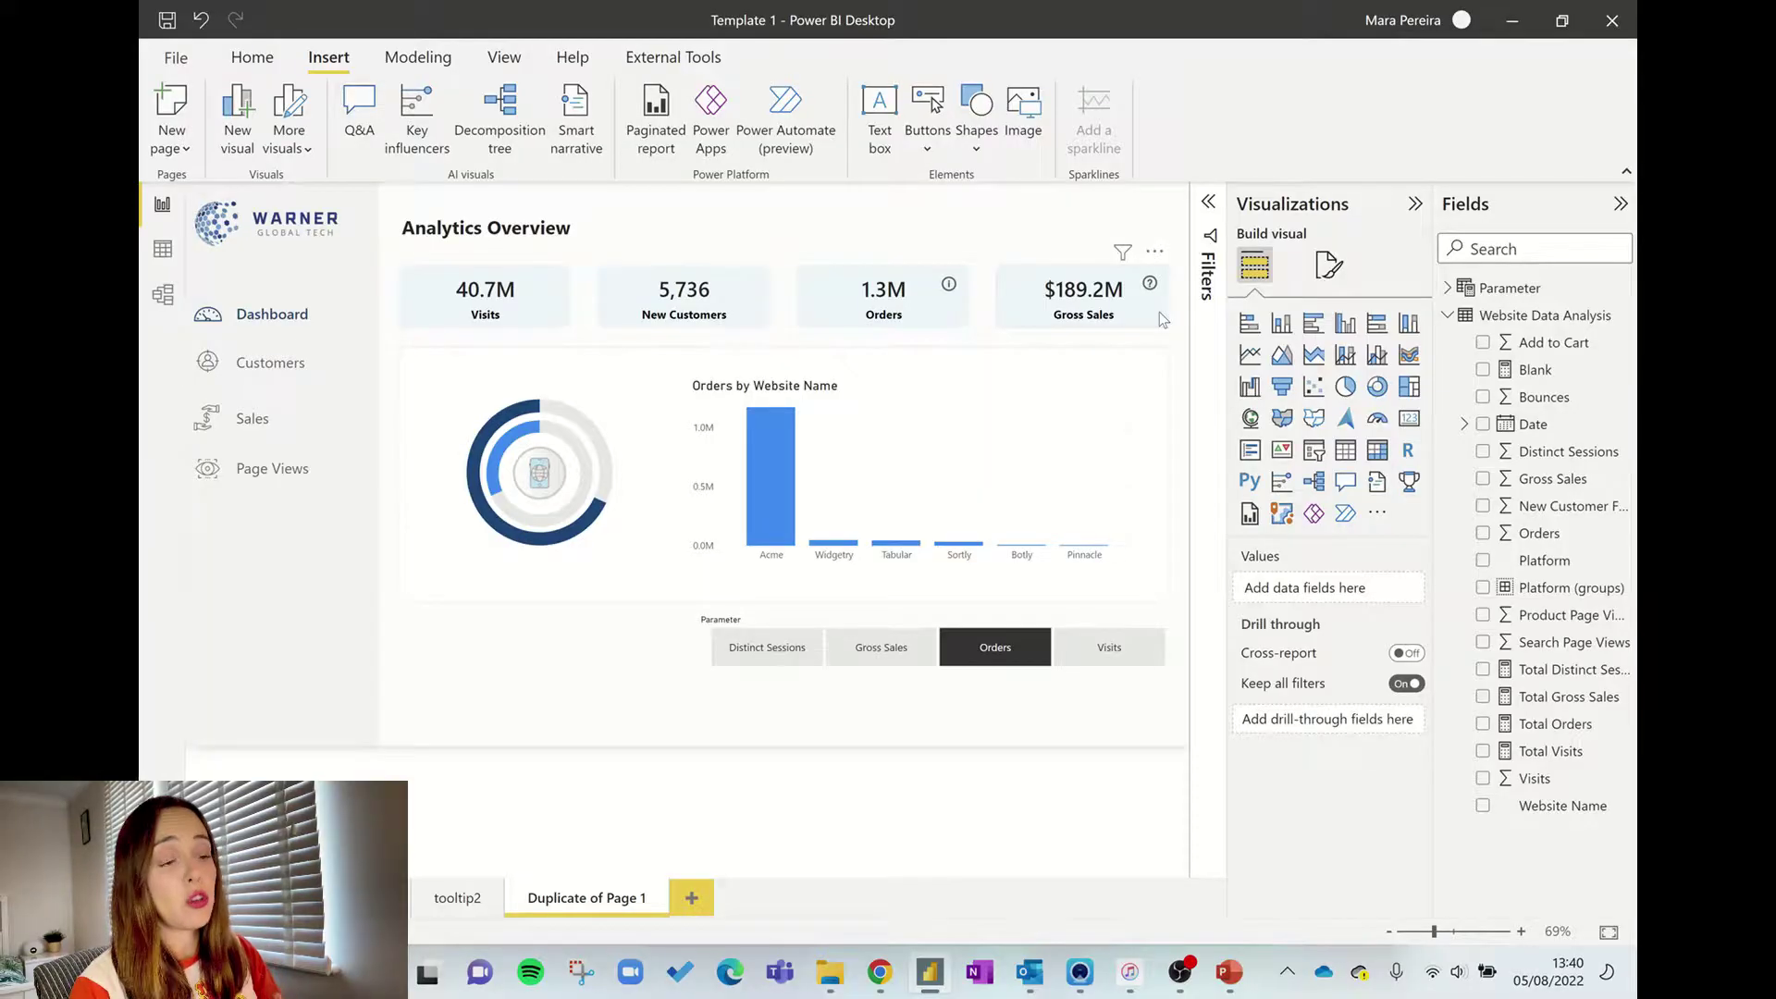
- Add an empty Card visual and move it to the top of the page near Orders
left_click(1409, 421)
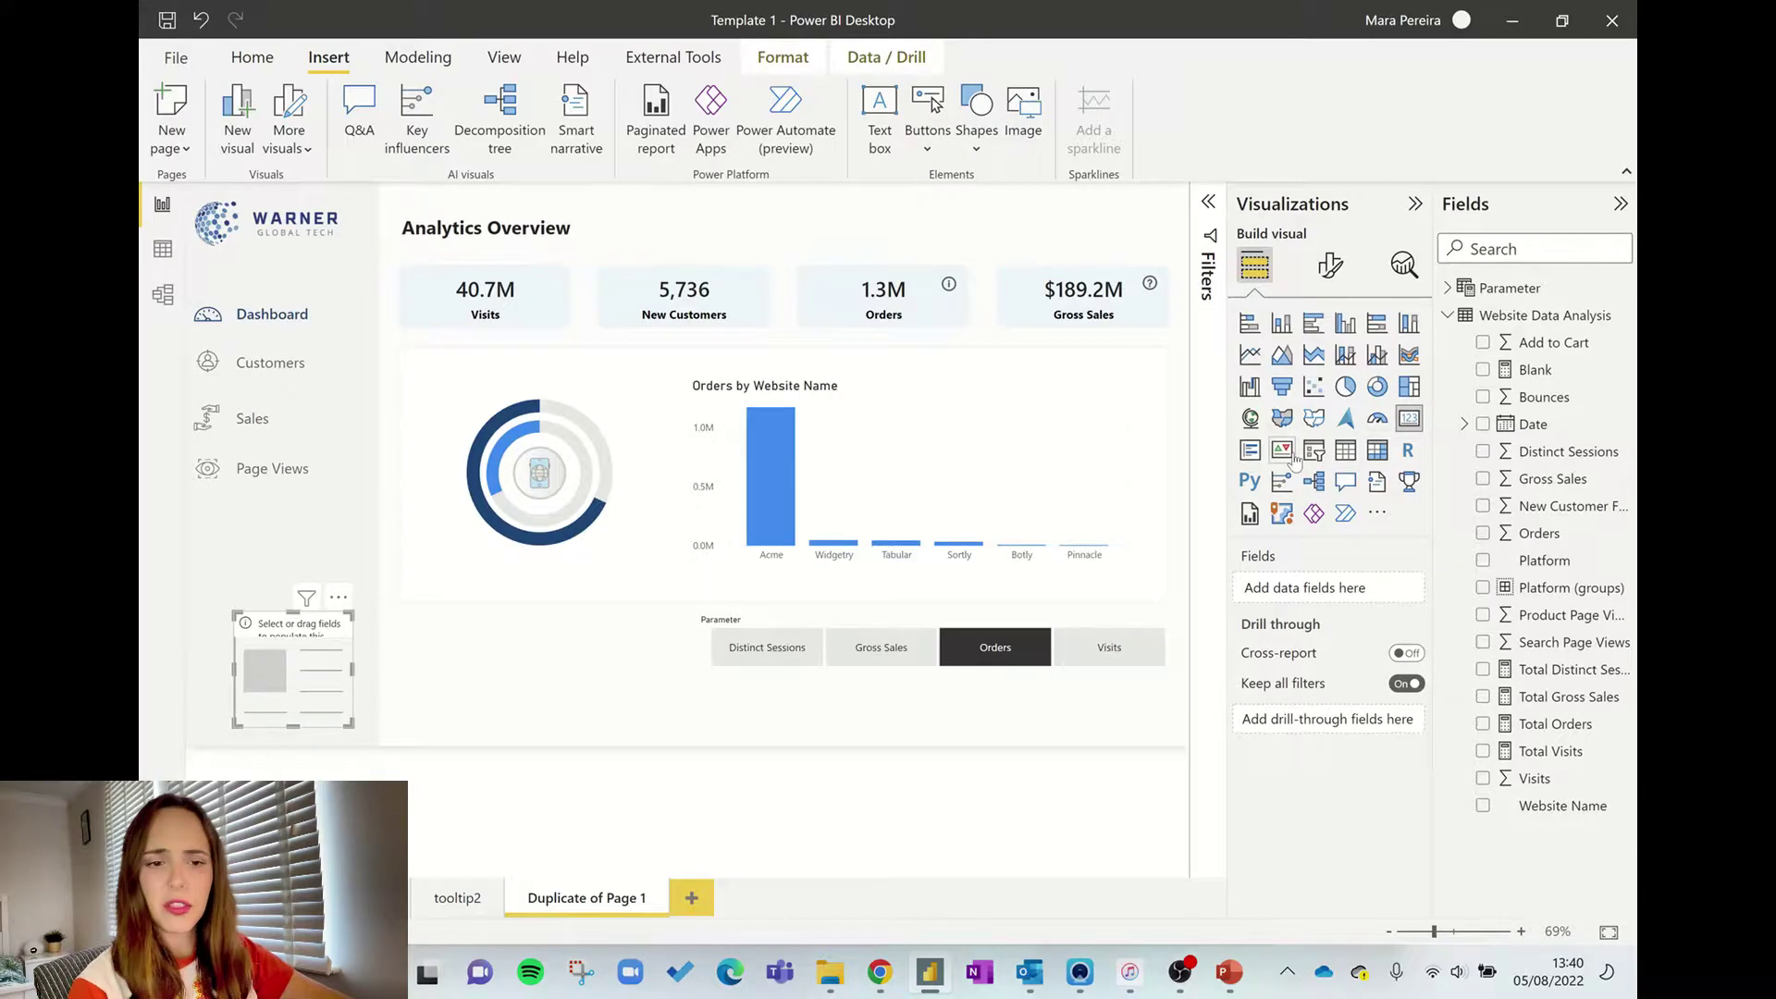
left_click_drag(314, 675, 935, 311)
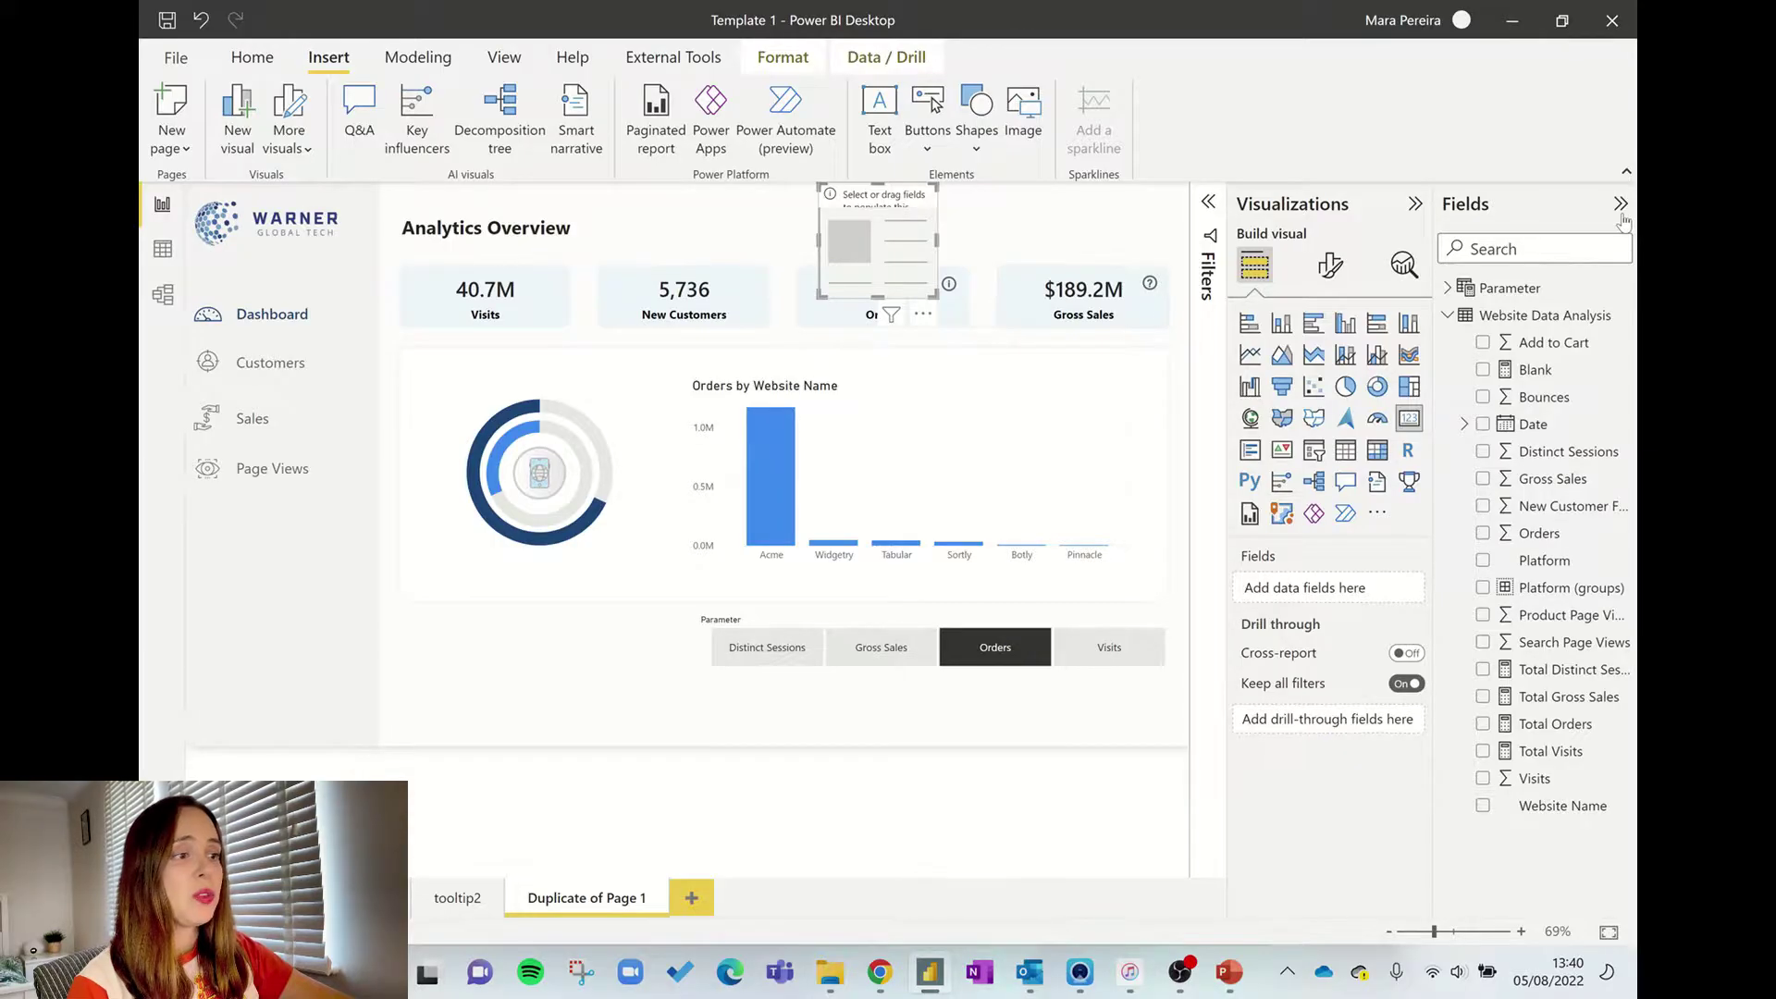
- Add the Blank measure (" ") to the new empty card
left_click(1563, 375)
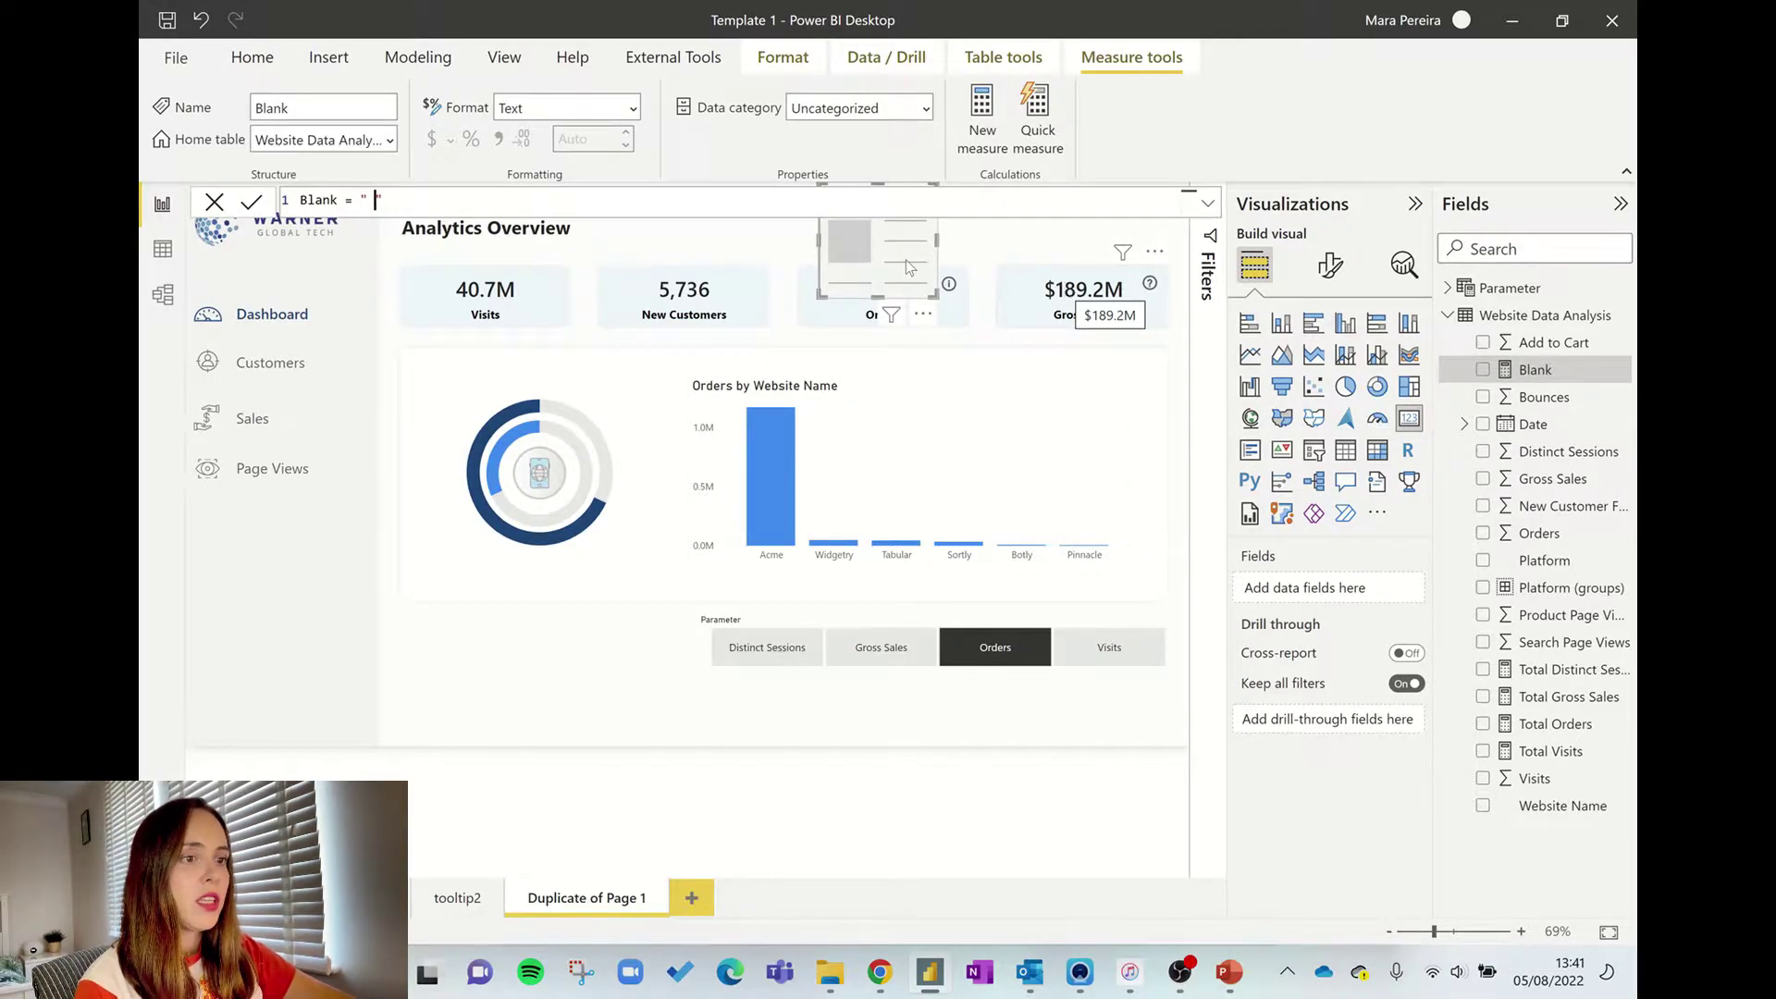
left_click_drag(1535, 370, 1318, 597)
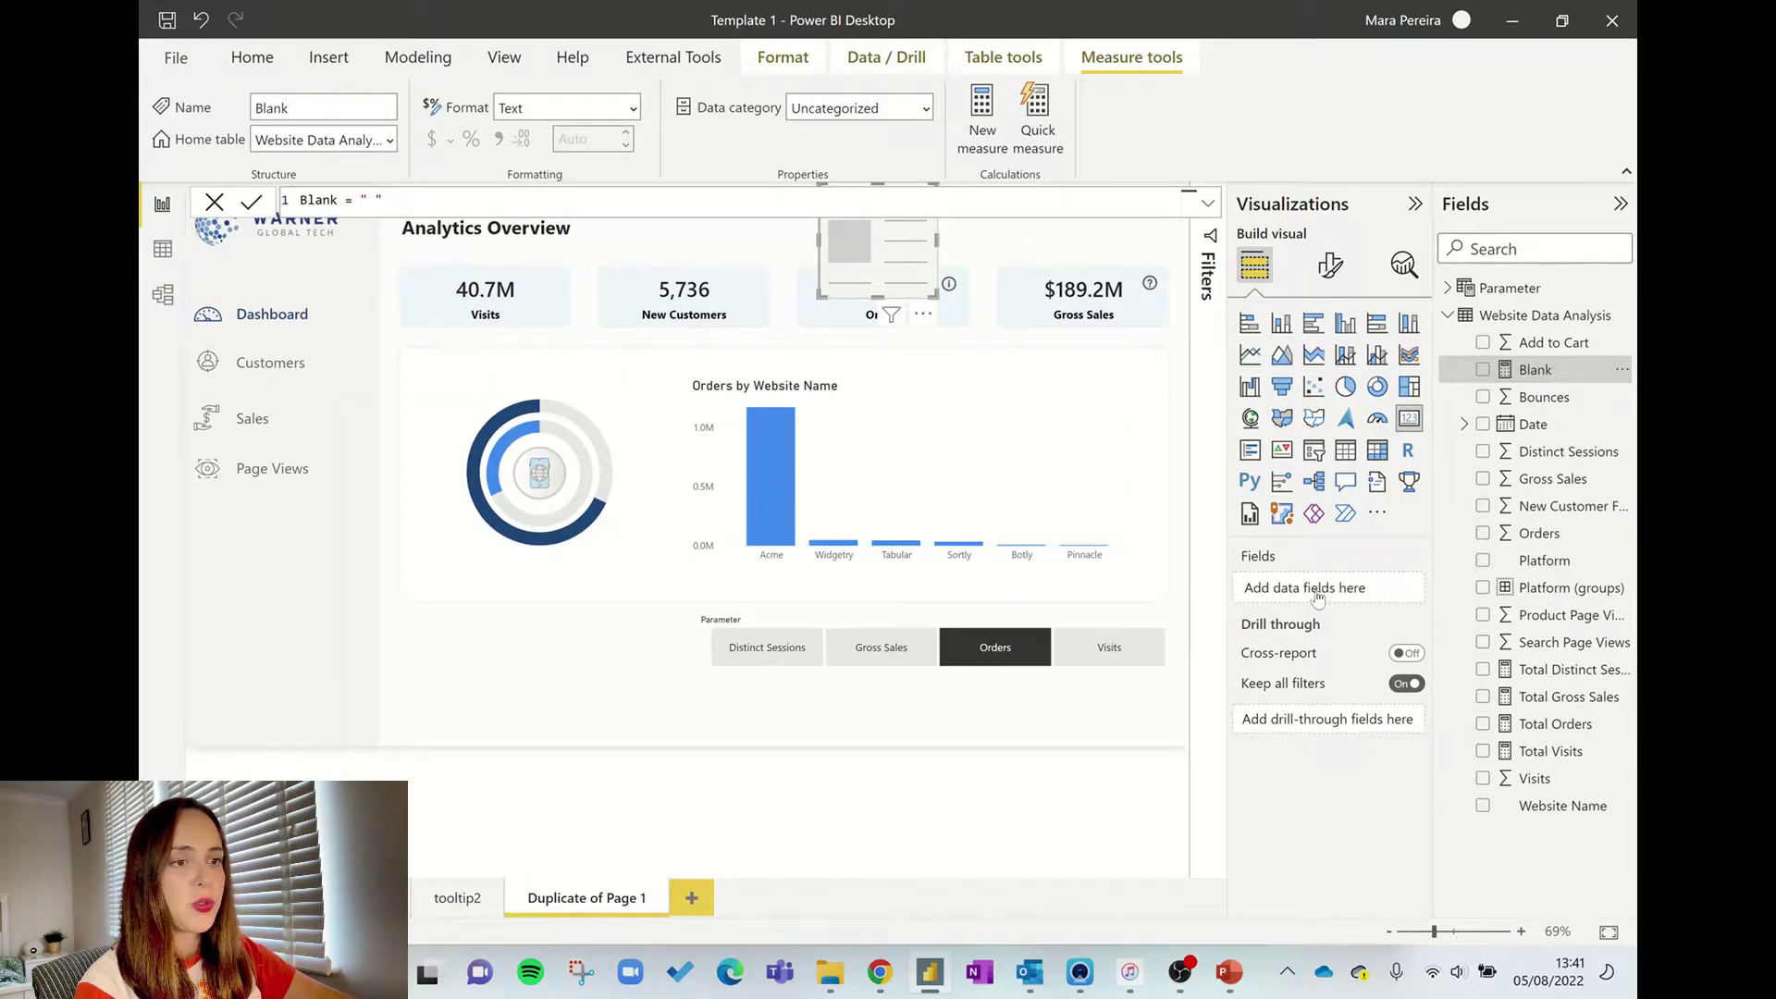
left_click(979, 248)
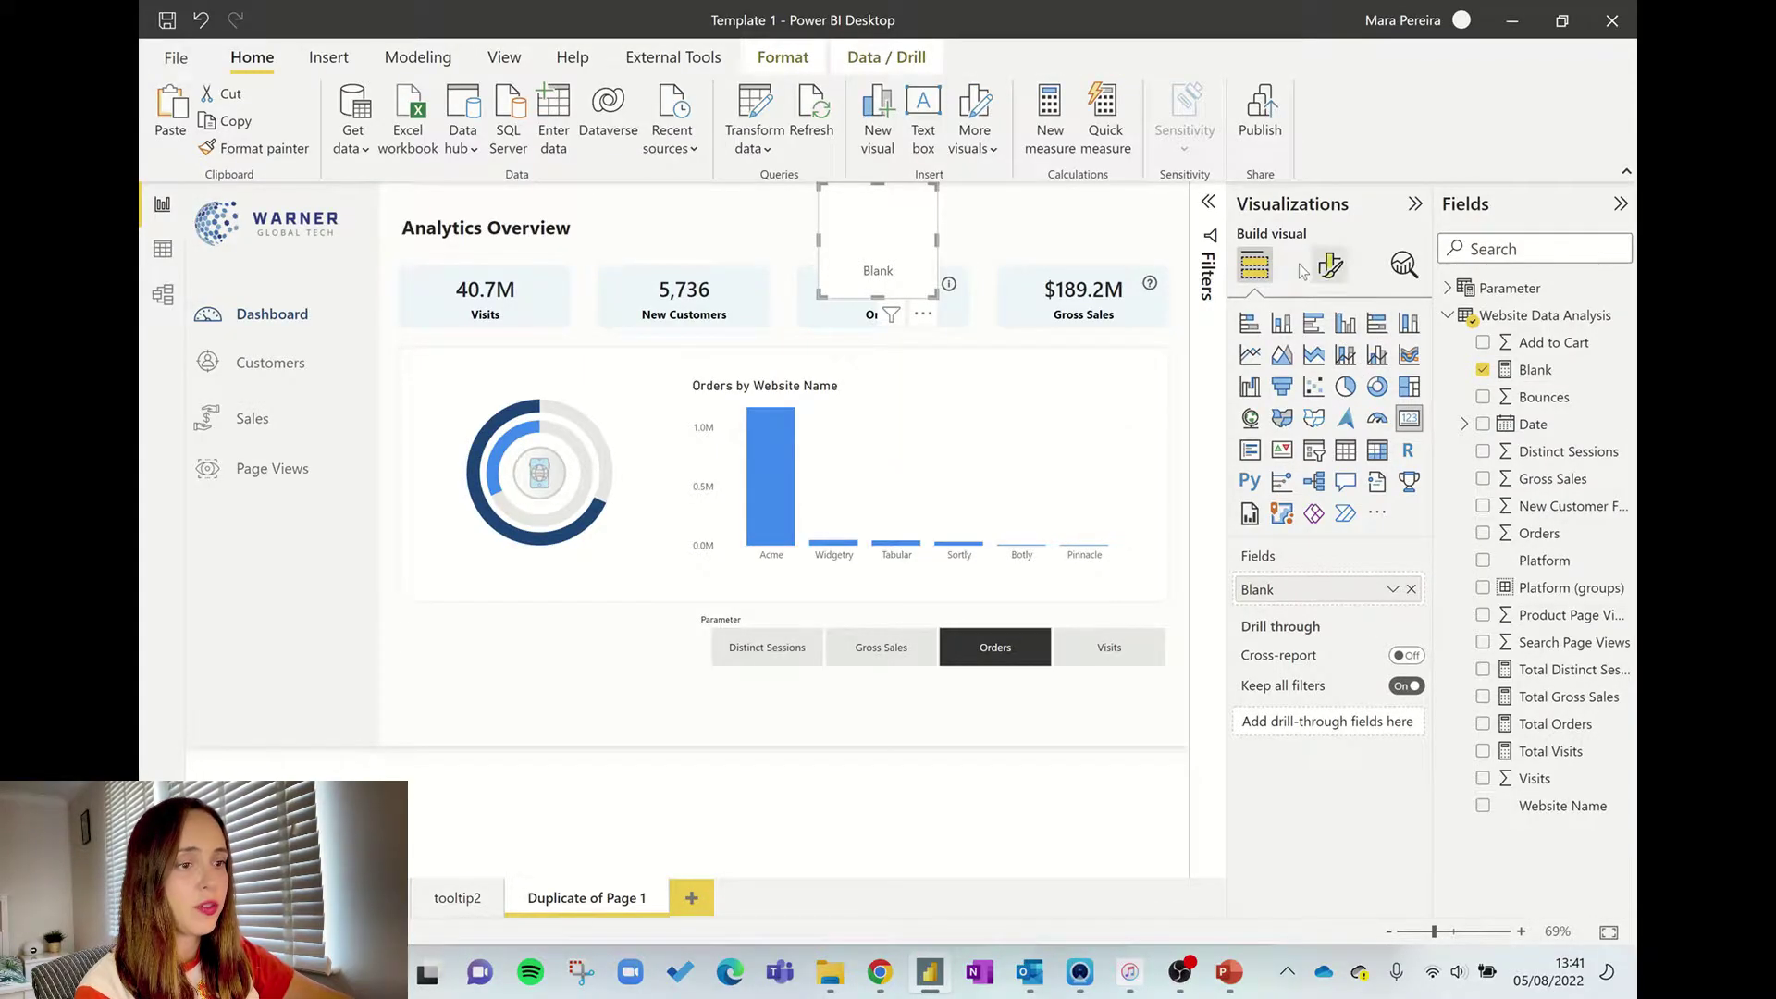
- Turn off the card's category label, header icons and background, then shrink it to a small square
left_click(1330, 265)
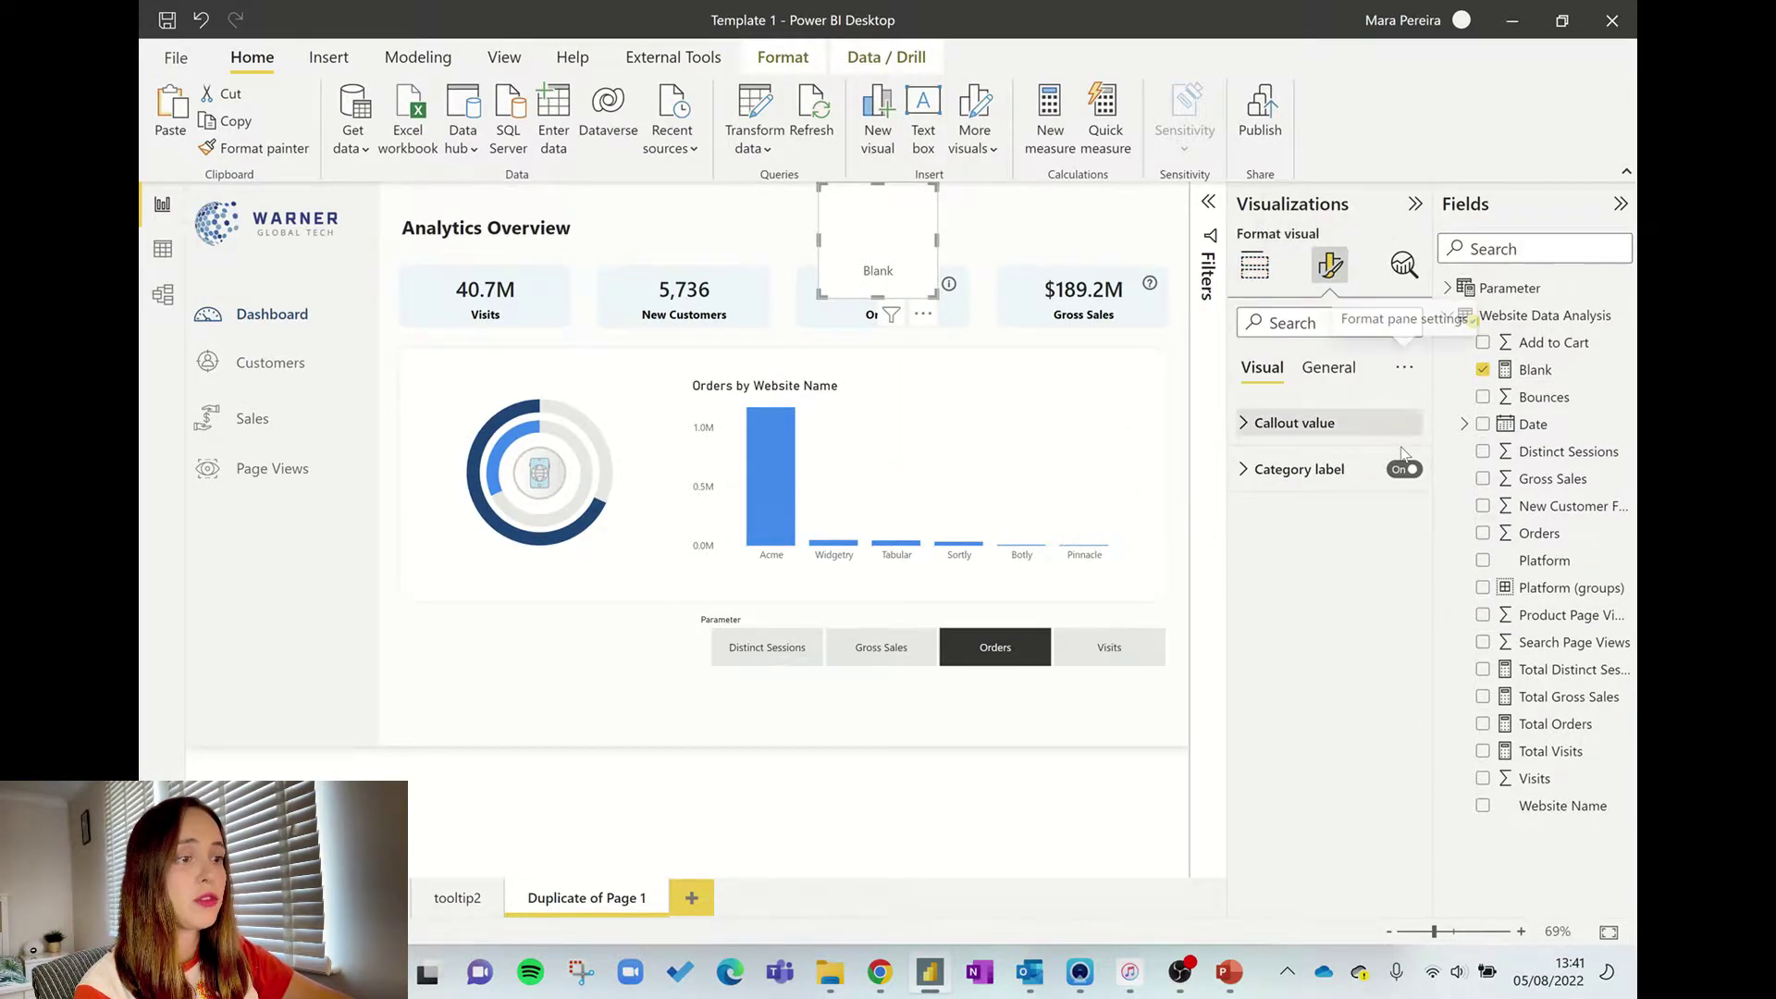
left_click(1405, 470)
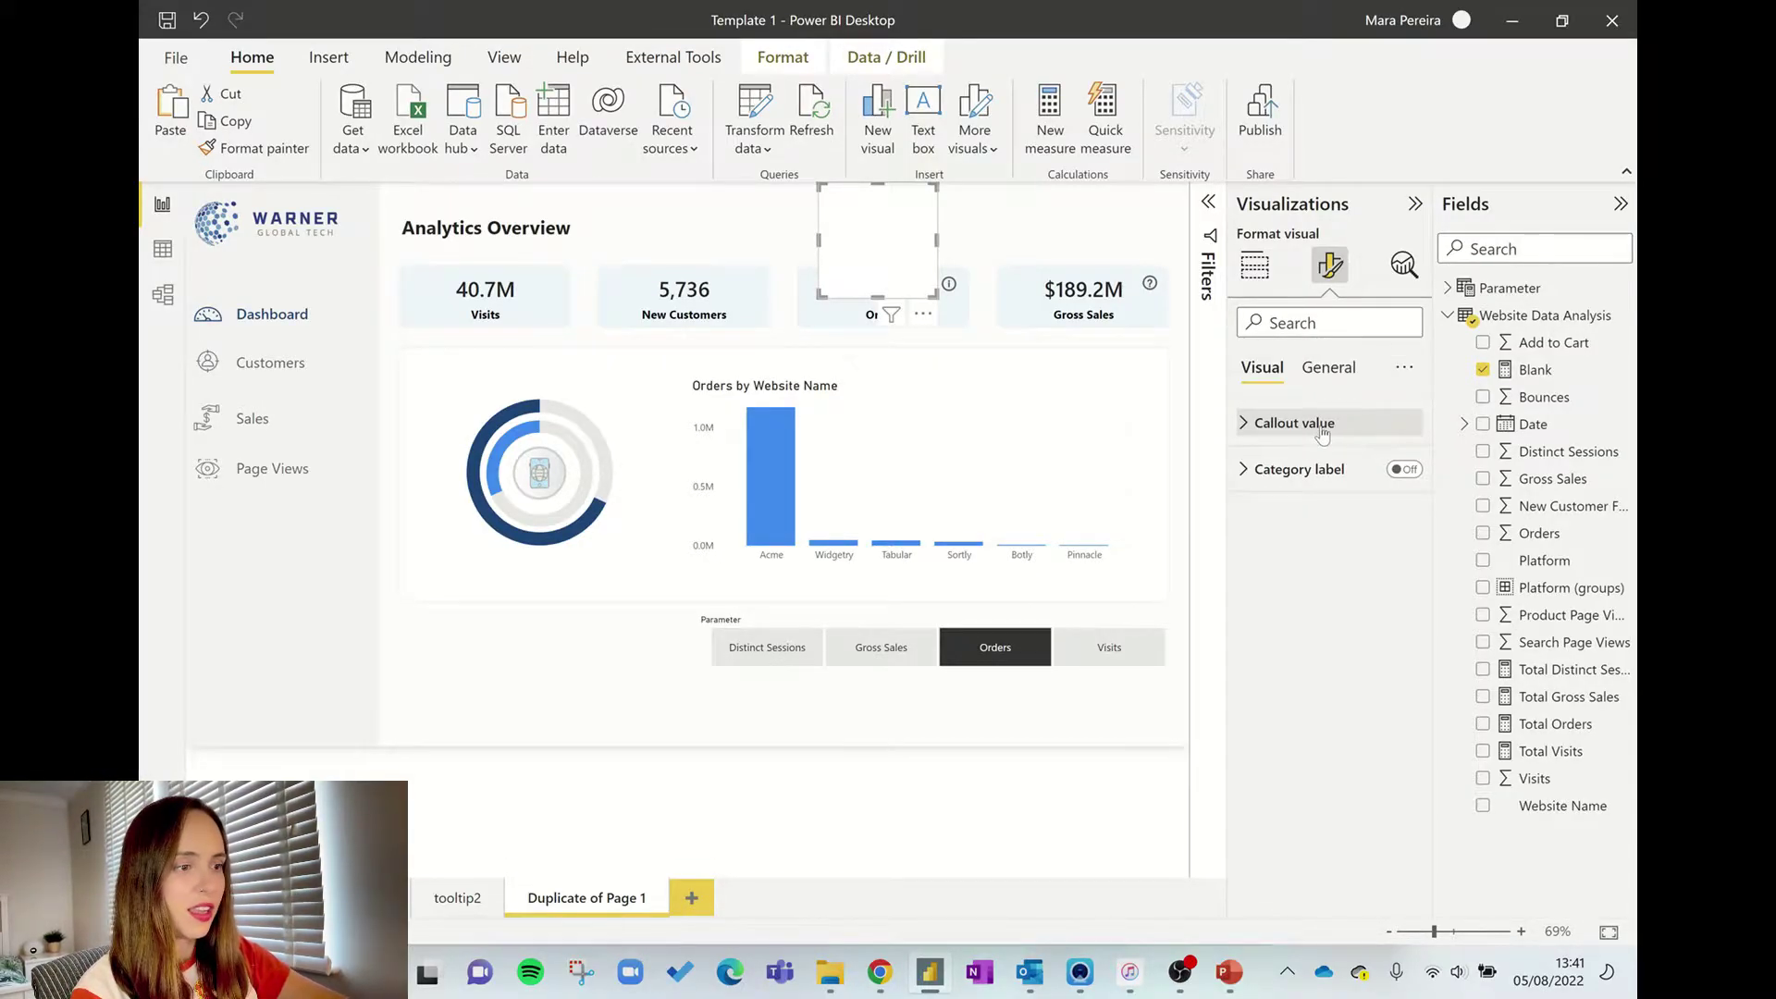
left_click(1328, 367)
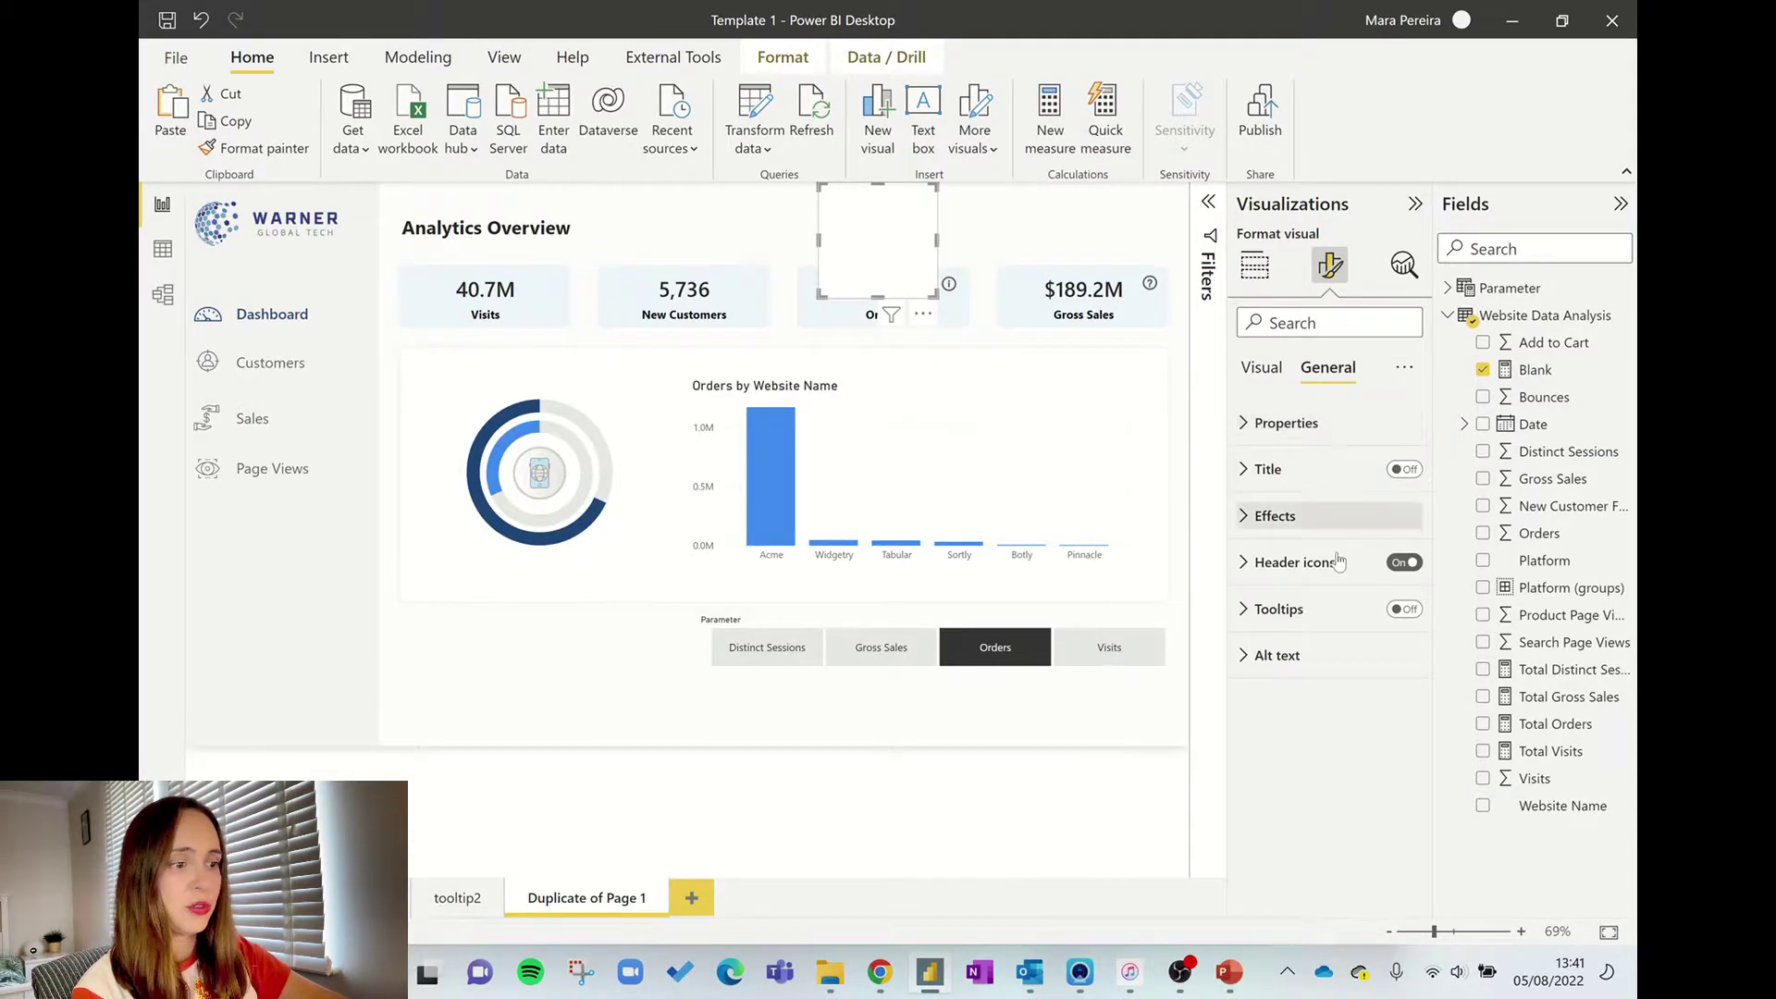
left_click(1404, 561)
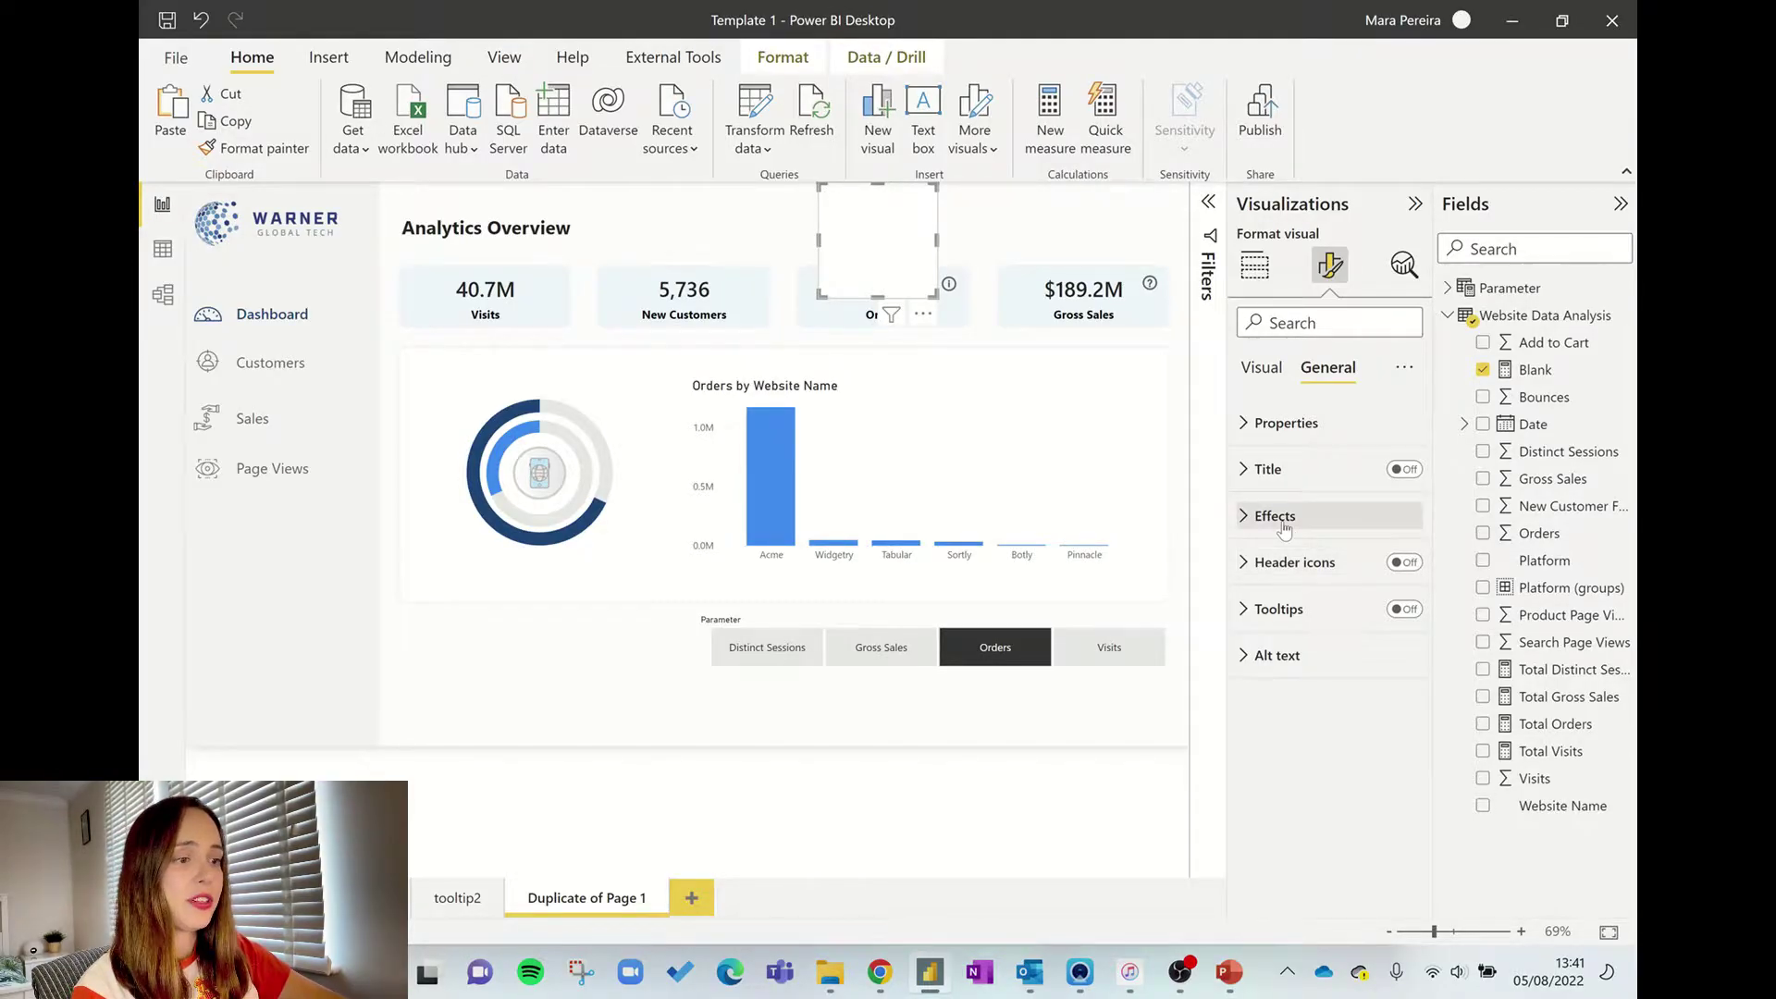
left_click(1275, 516)
scroll(1313, 555, "down", 1)
left_click(1392, 469)
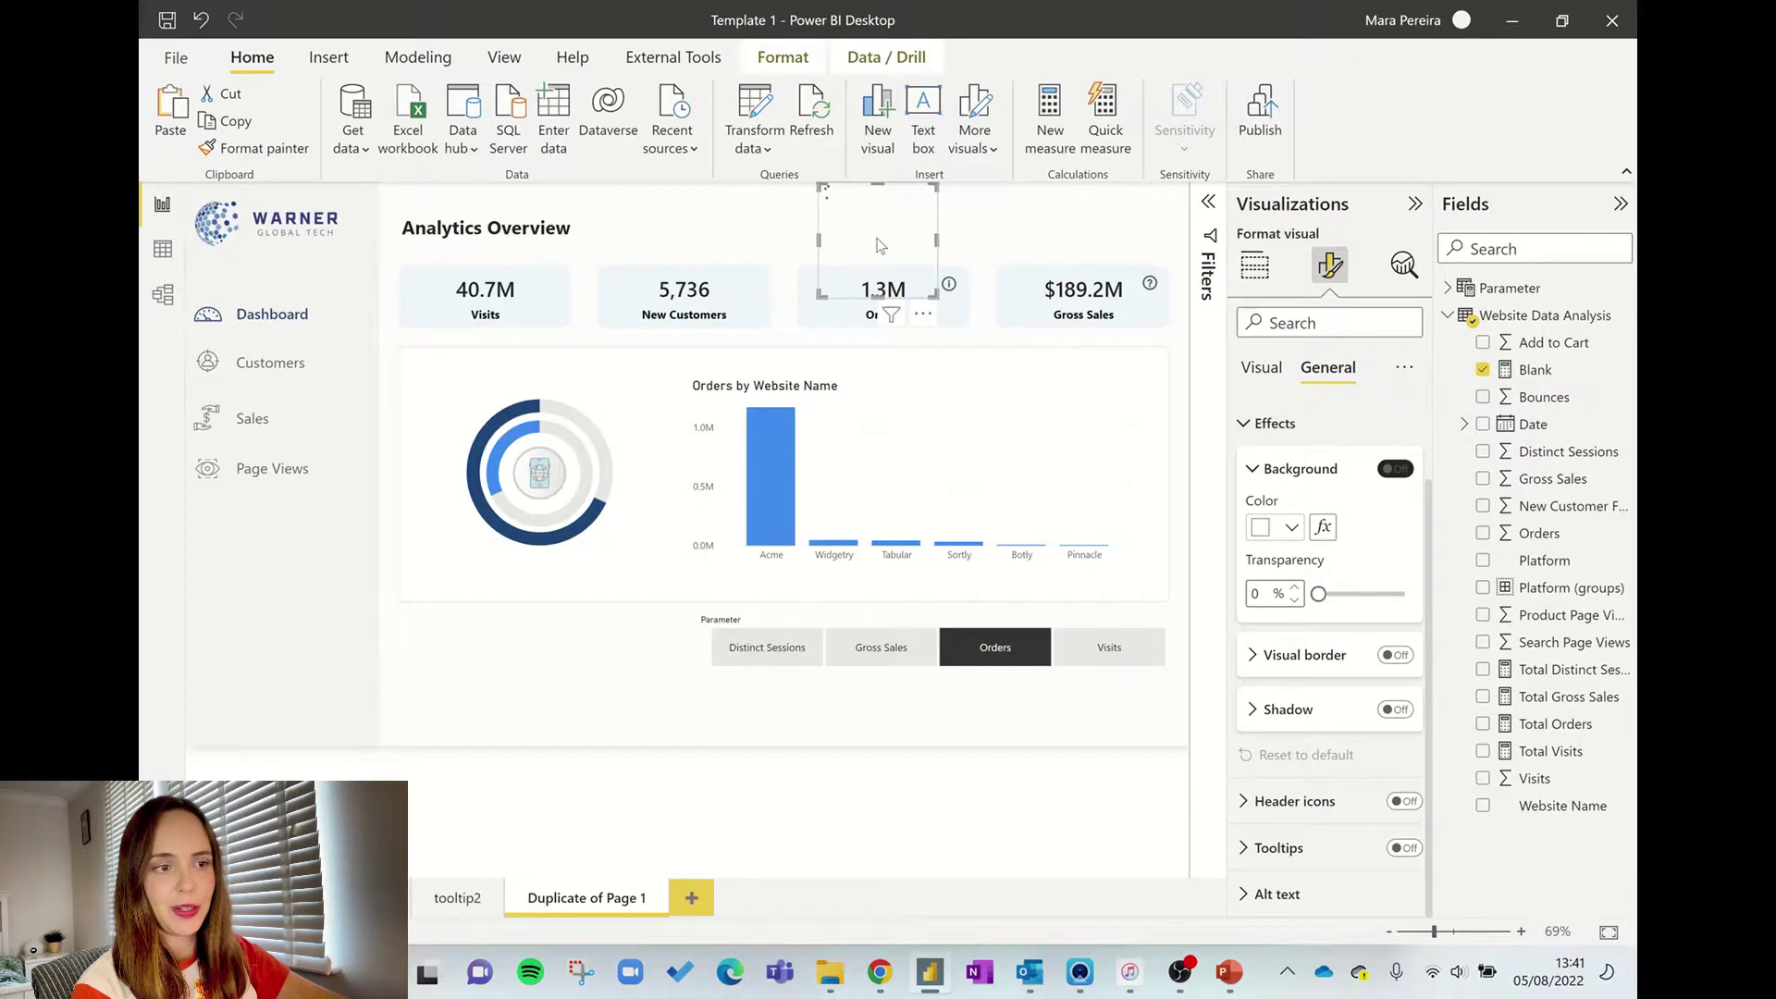
left_click_drag(880, 245, 857, 209)
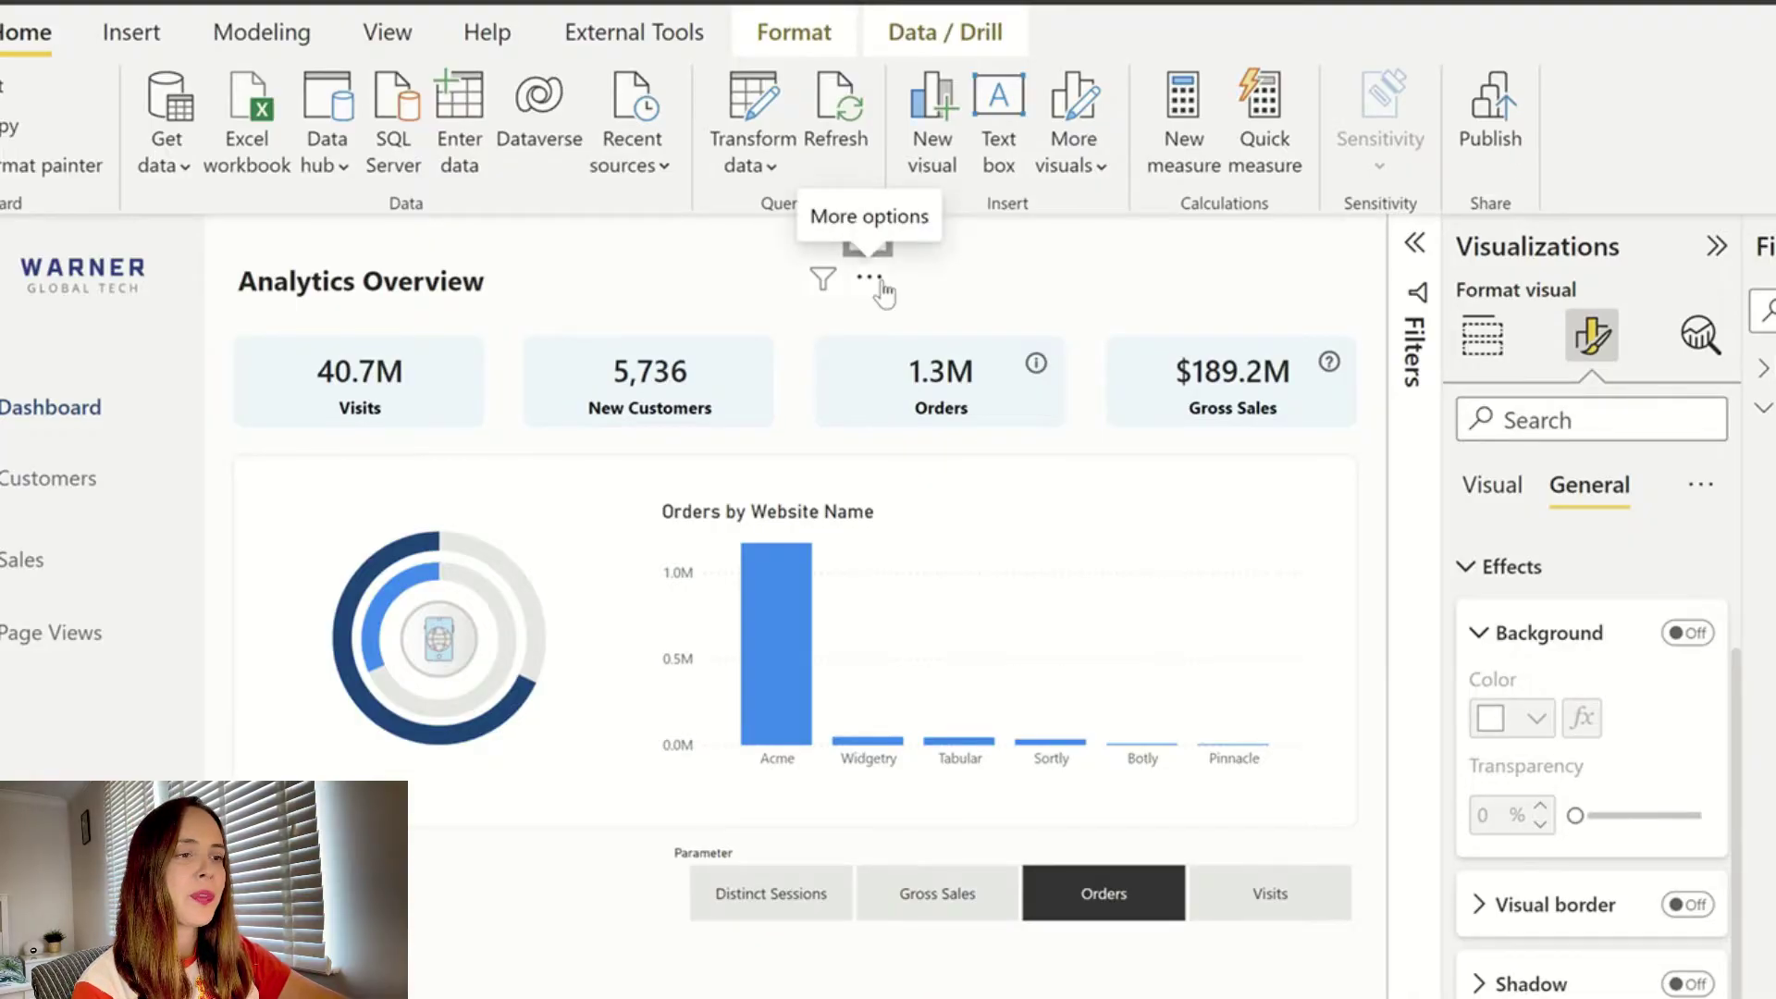
- Move the transparent Blank card over the Gross Sales help icon and reselect it
left_click_drag(883, 291, 1340, 407)
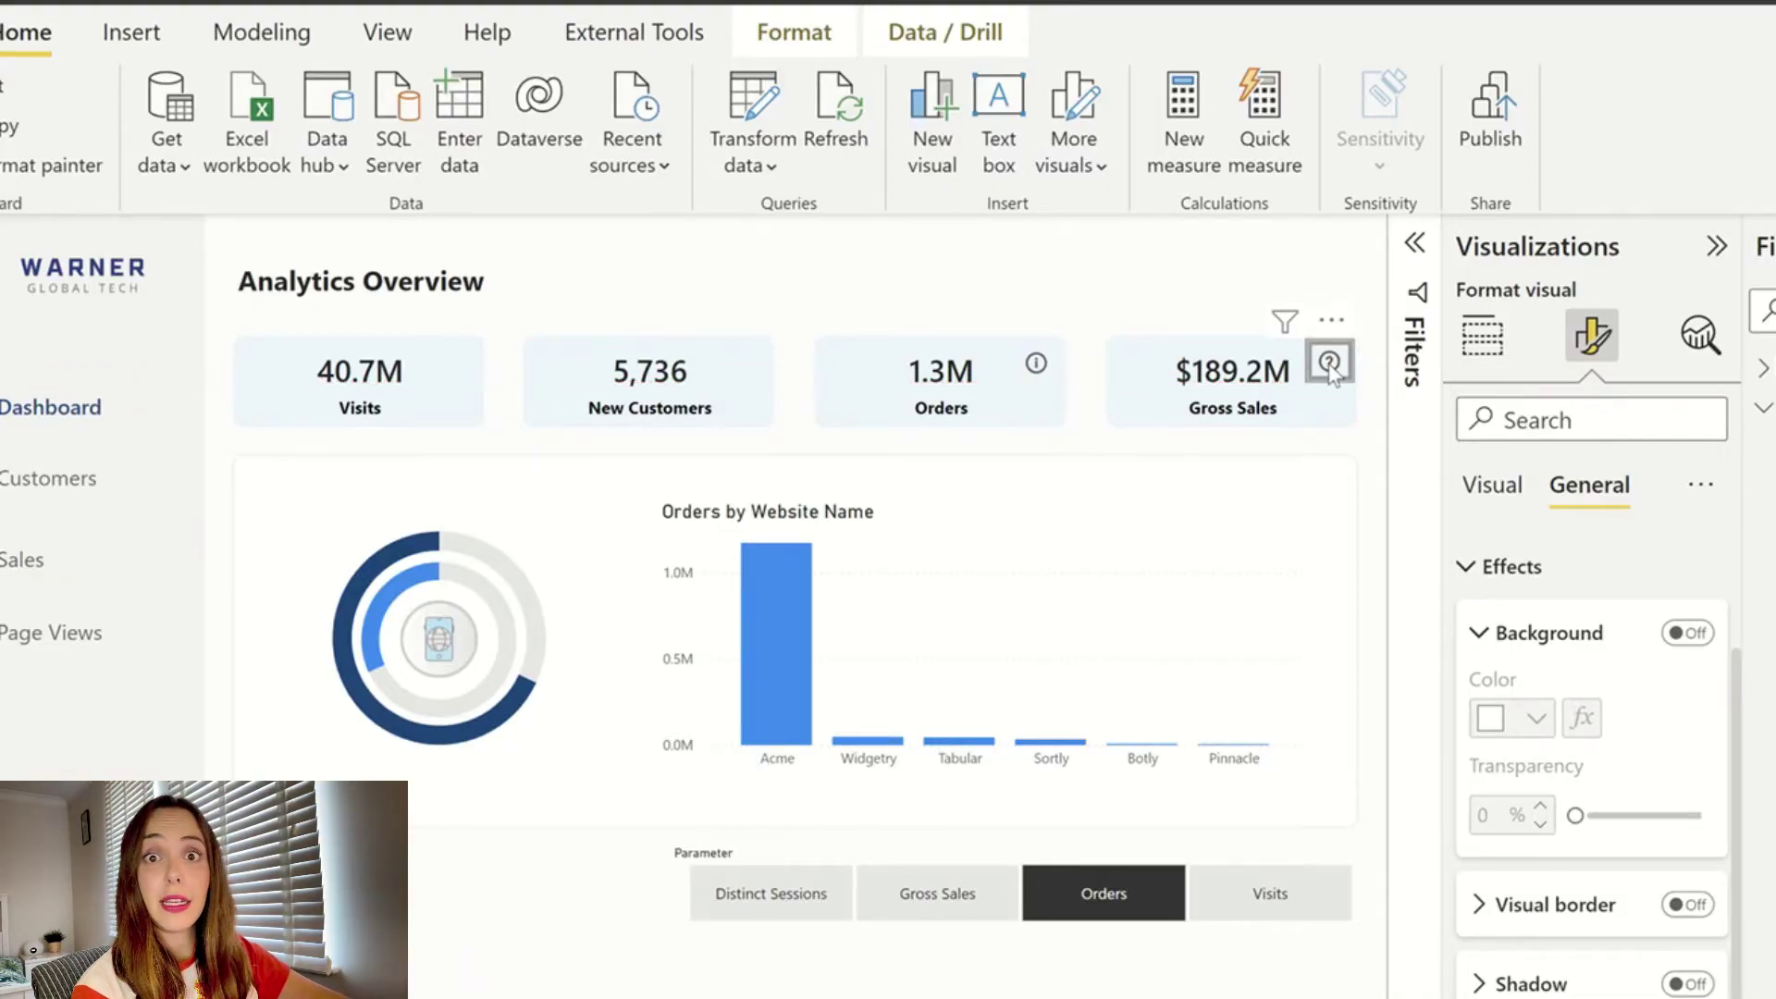
left_click(1167, 280)
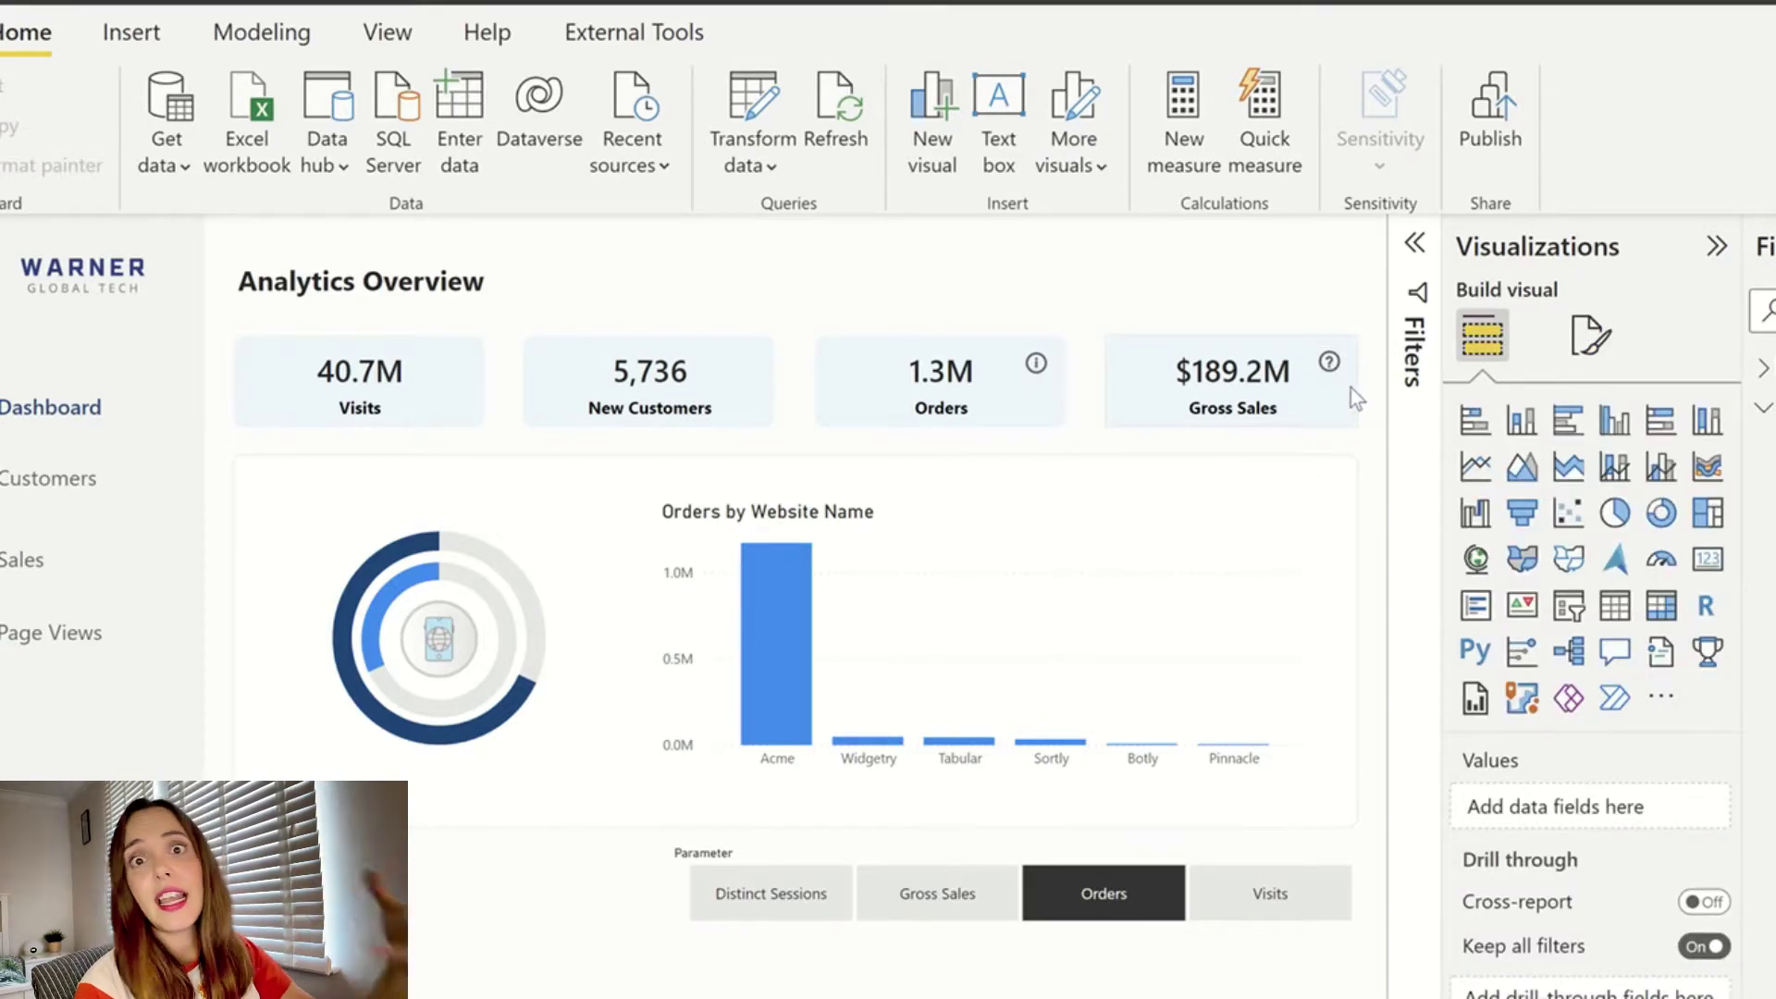
left_click(1329, 362)
left_click(1592, 337)
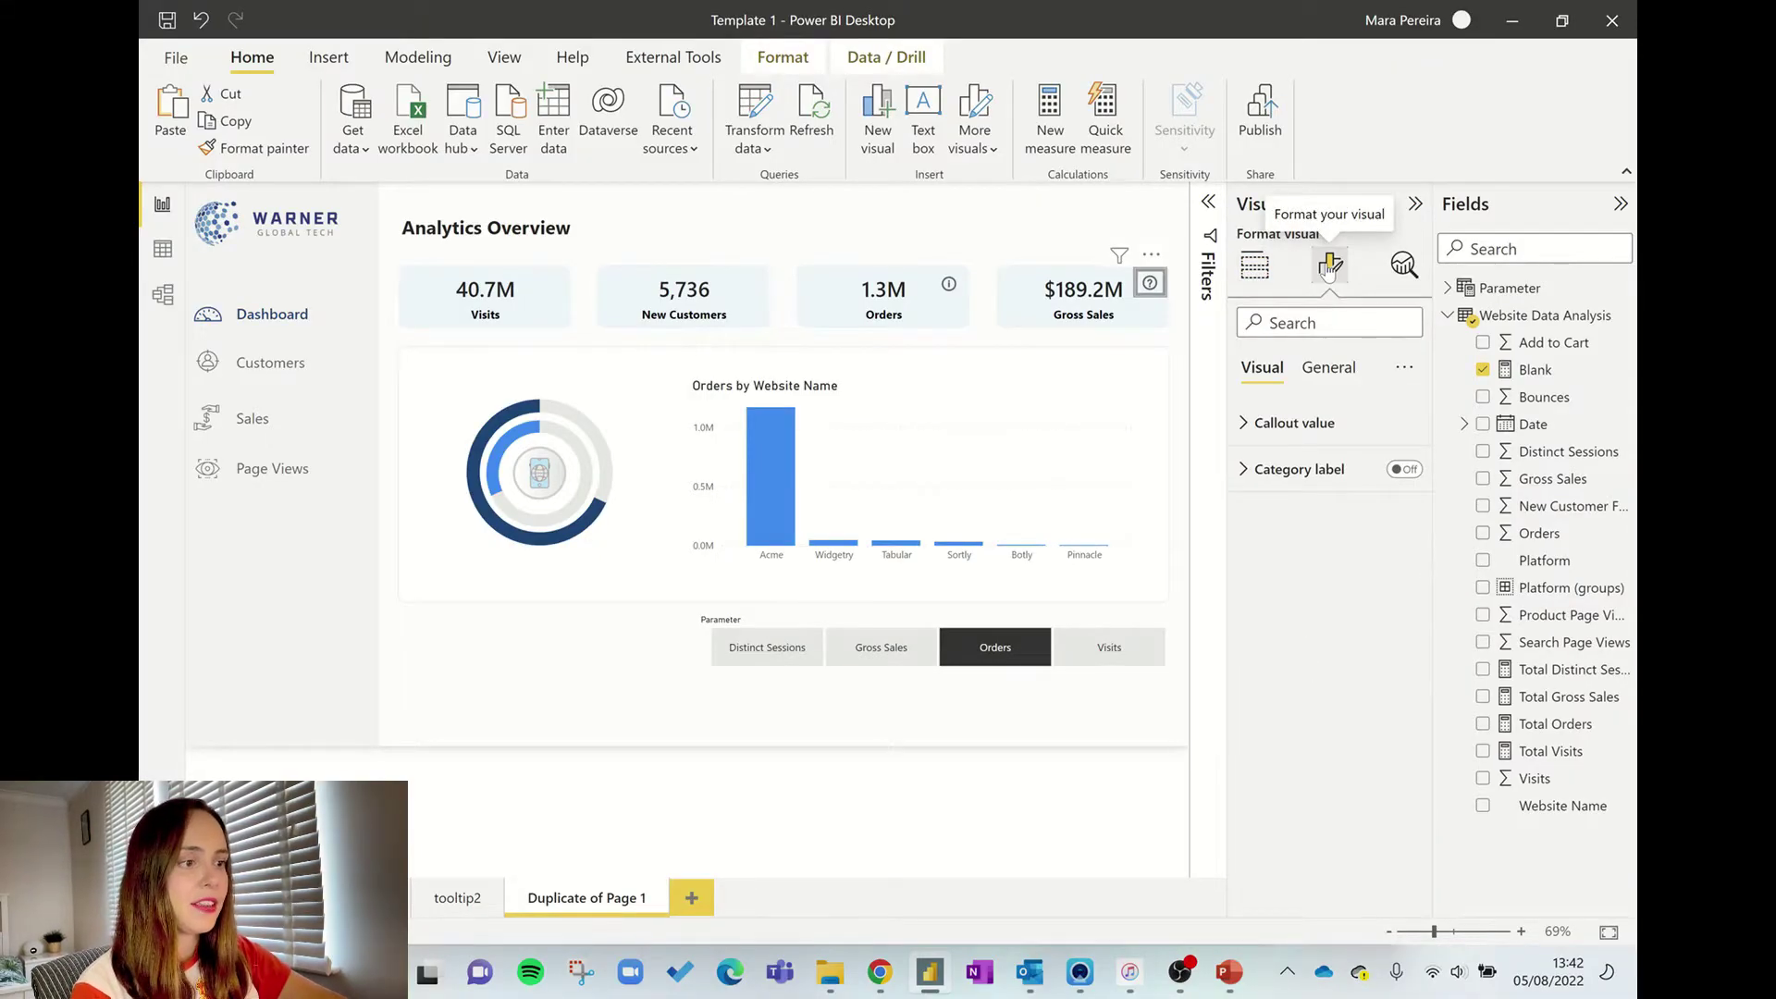
- Turn on the Blank card's tooltips with type Report page, leaving the page on Auto
left_click(1328, 367)
left_click(1406, 608)
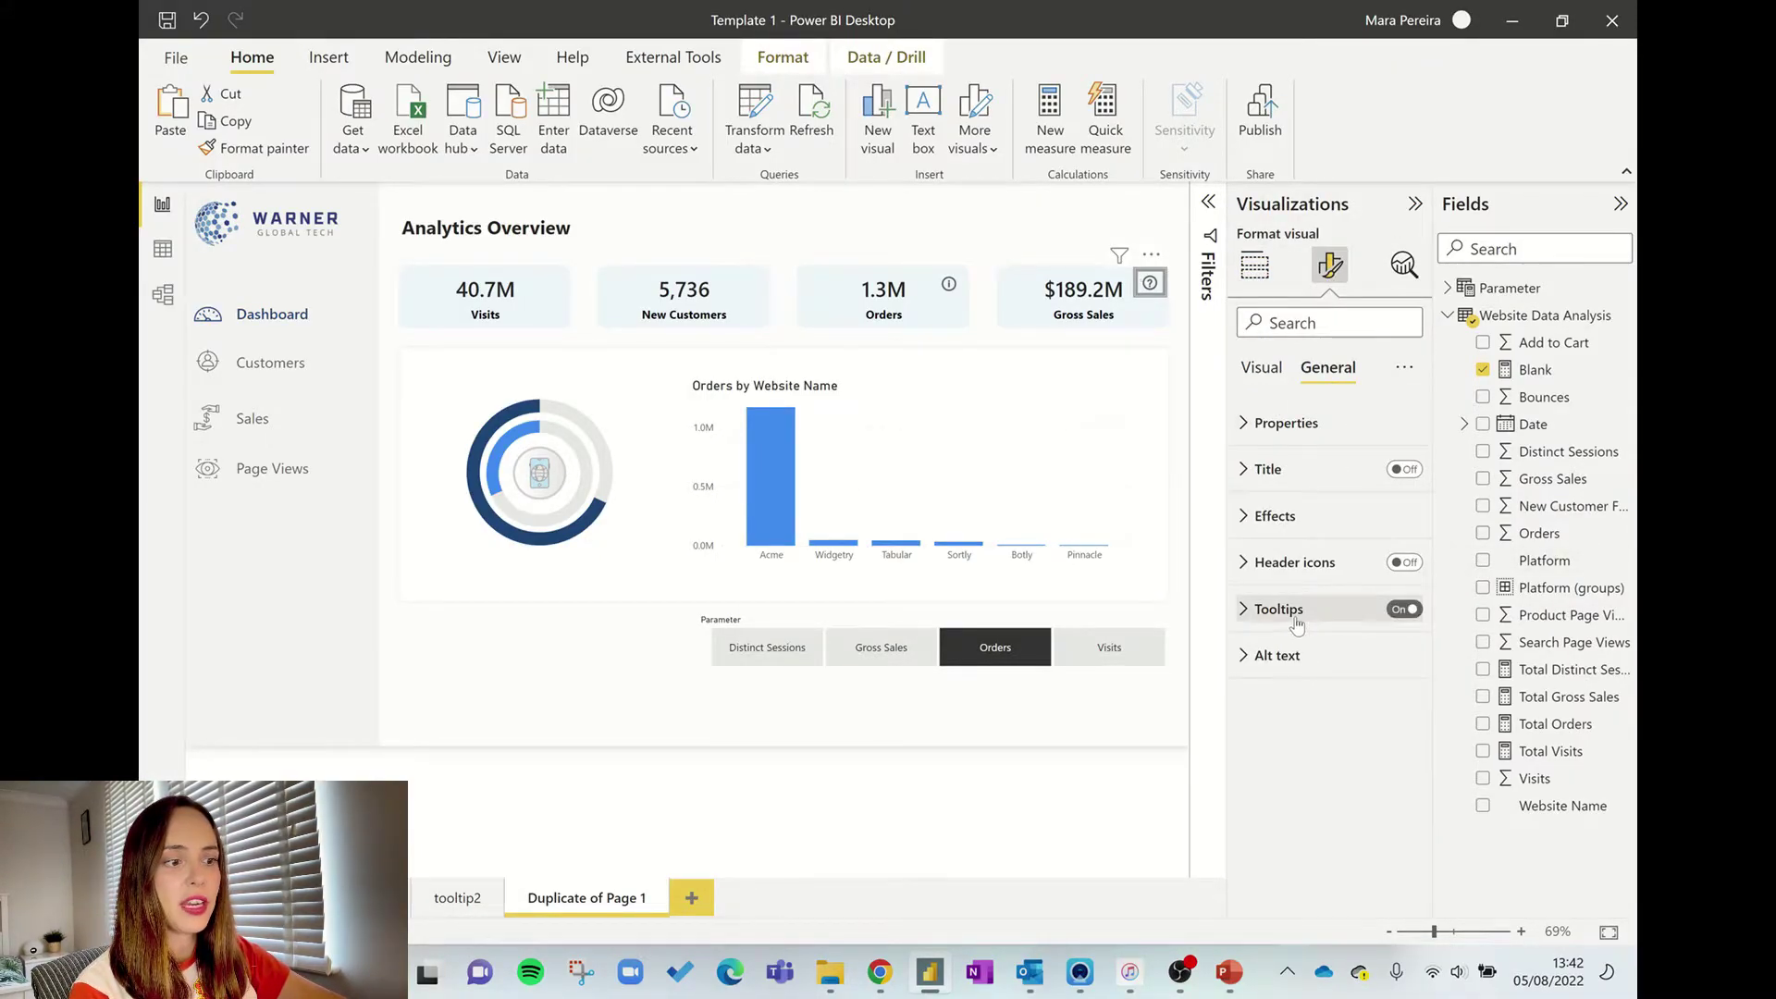
left_click(1295, 617)
scroll(1313, 622, "down", 1)
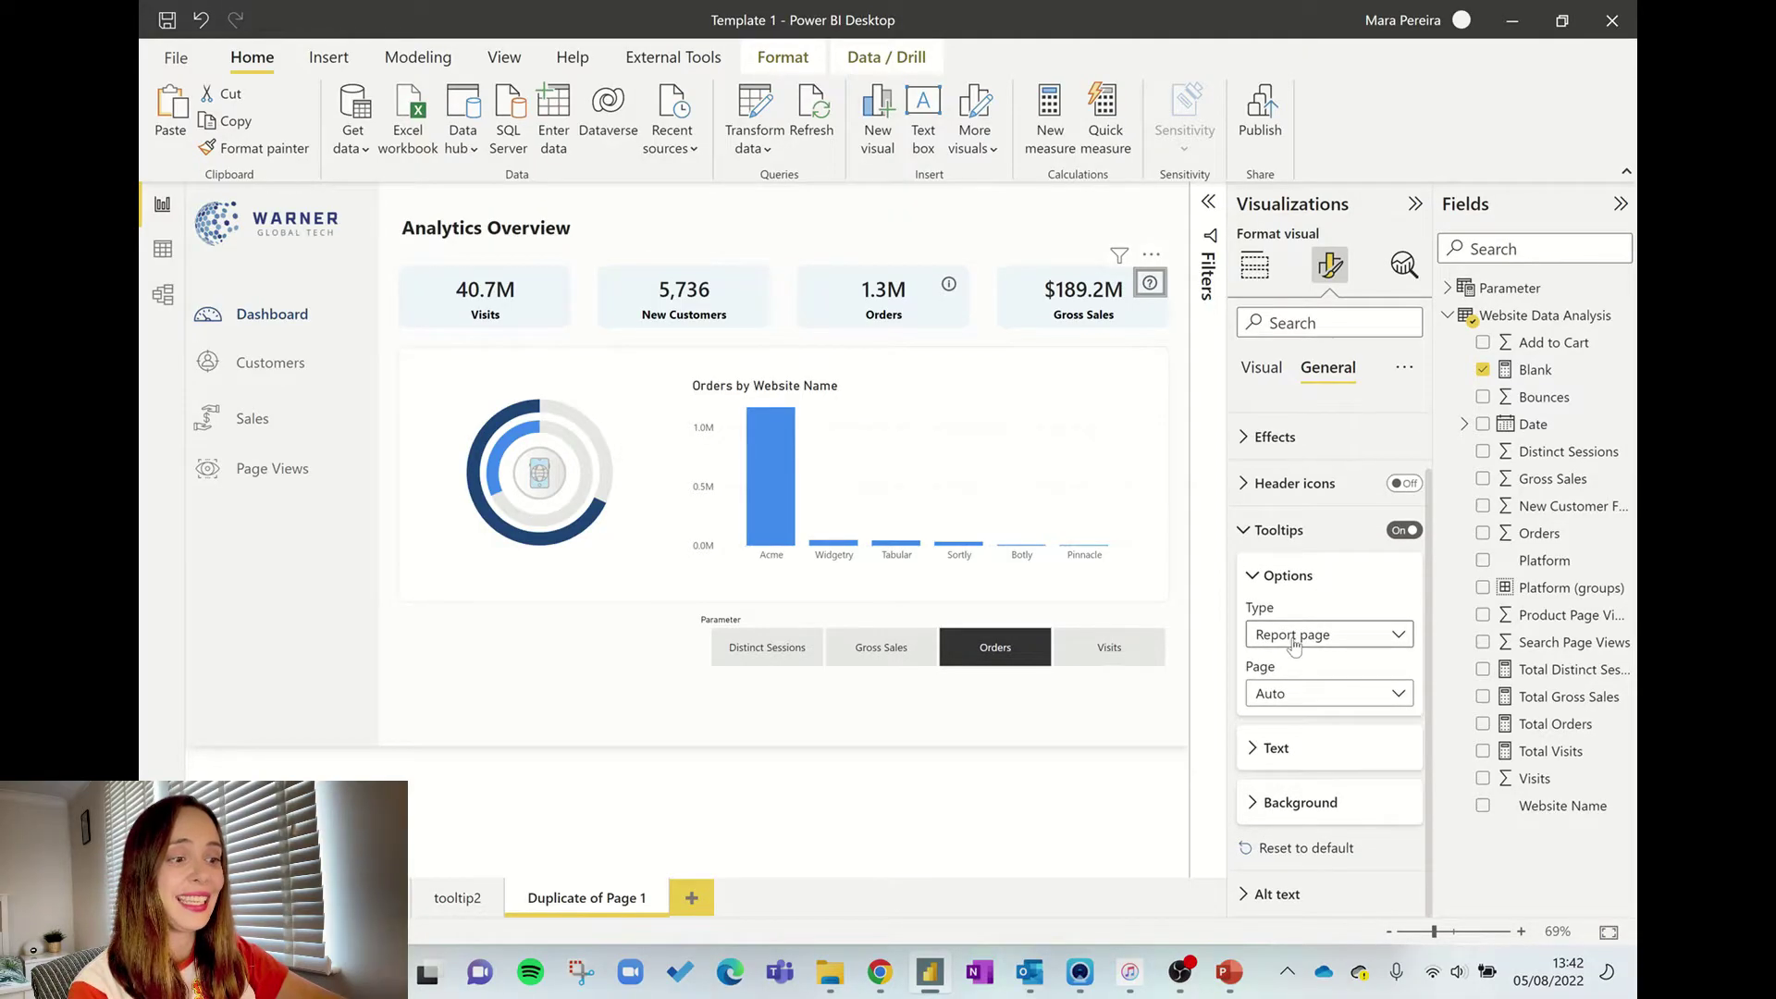
left_click(1313, 637)
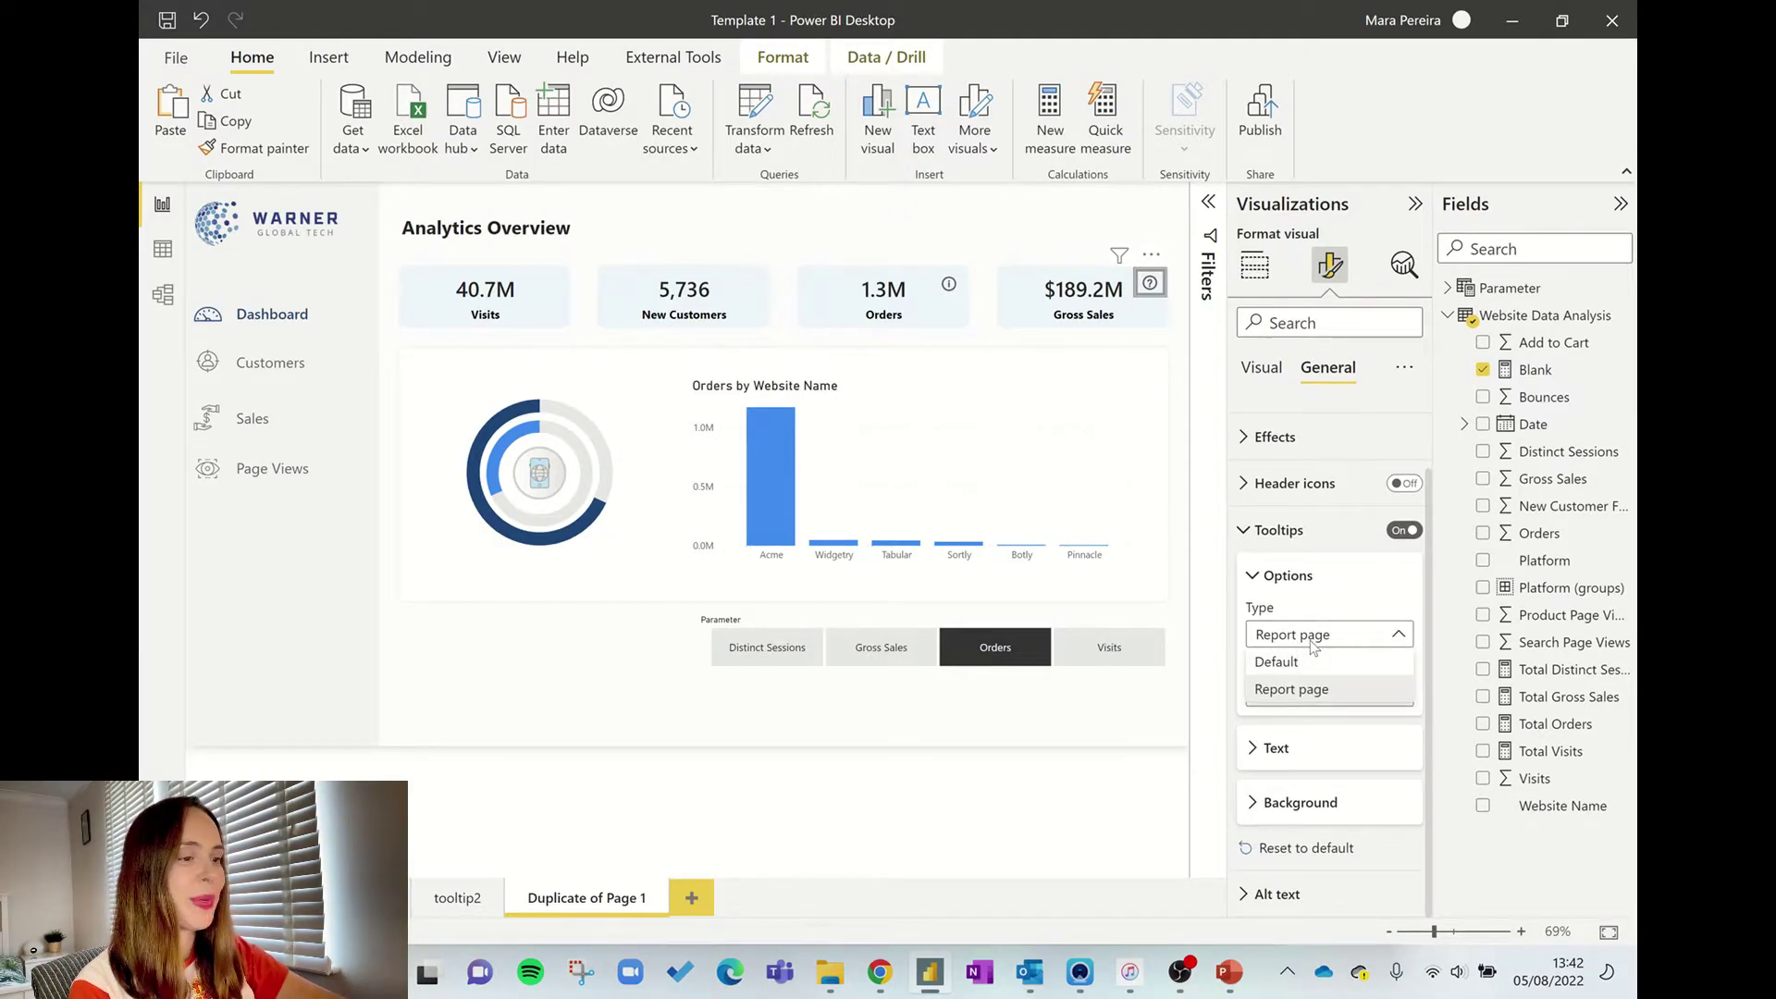
left_click(1365, 699)
left_click(1365, 698)
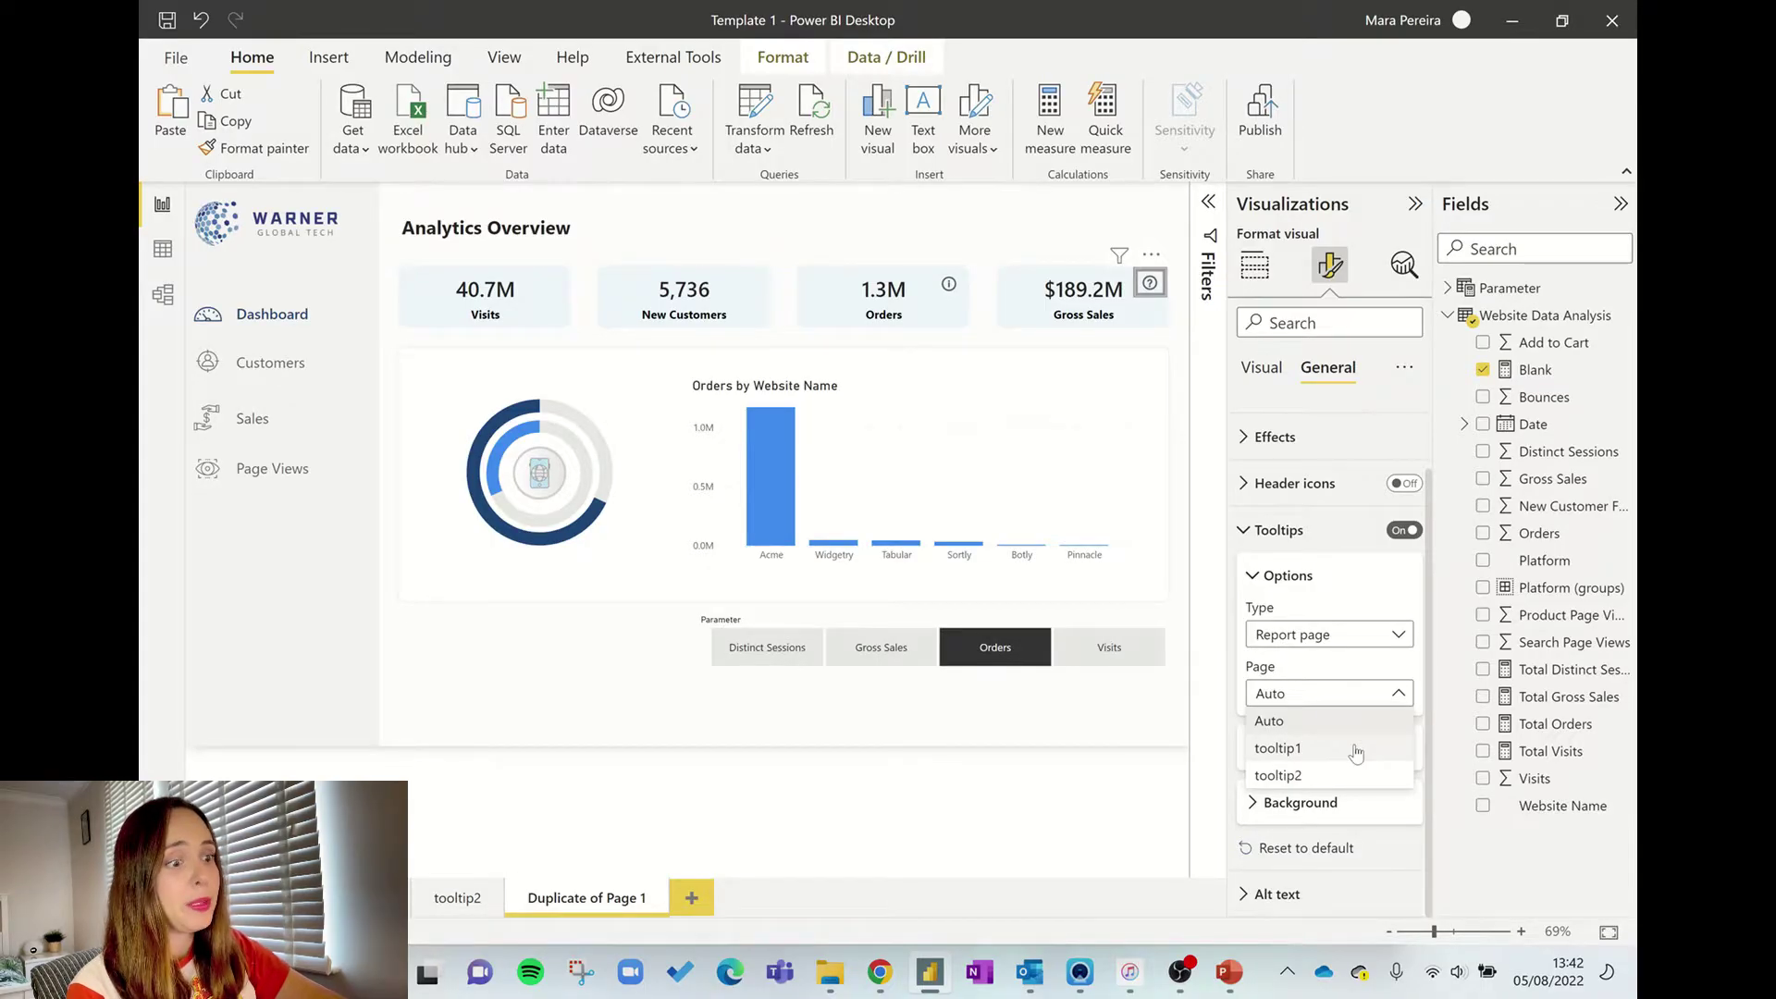
left_click(1151, 273)
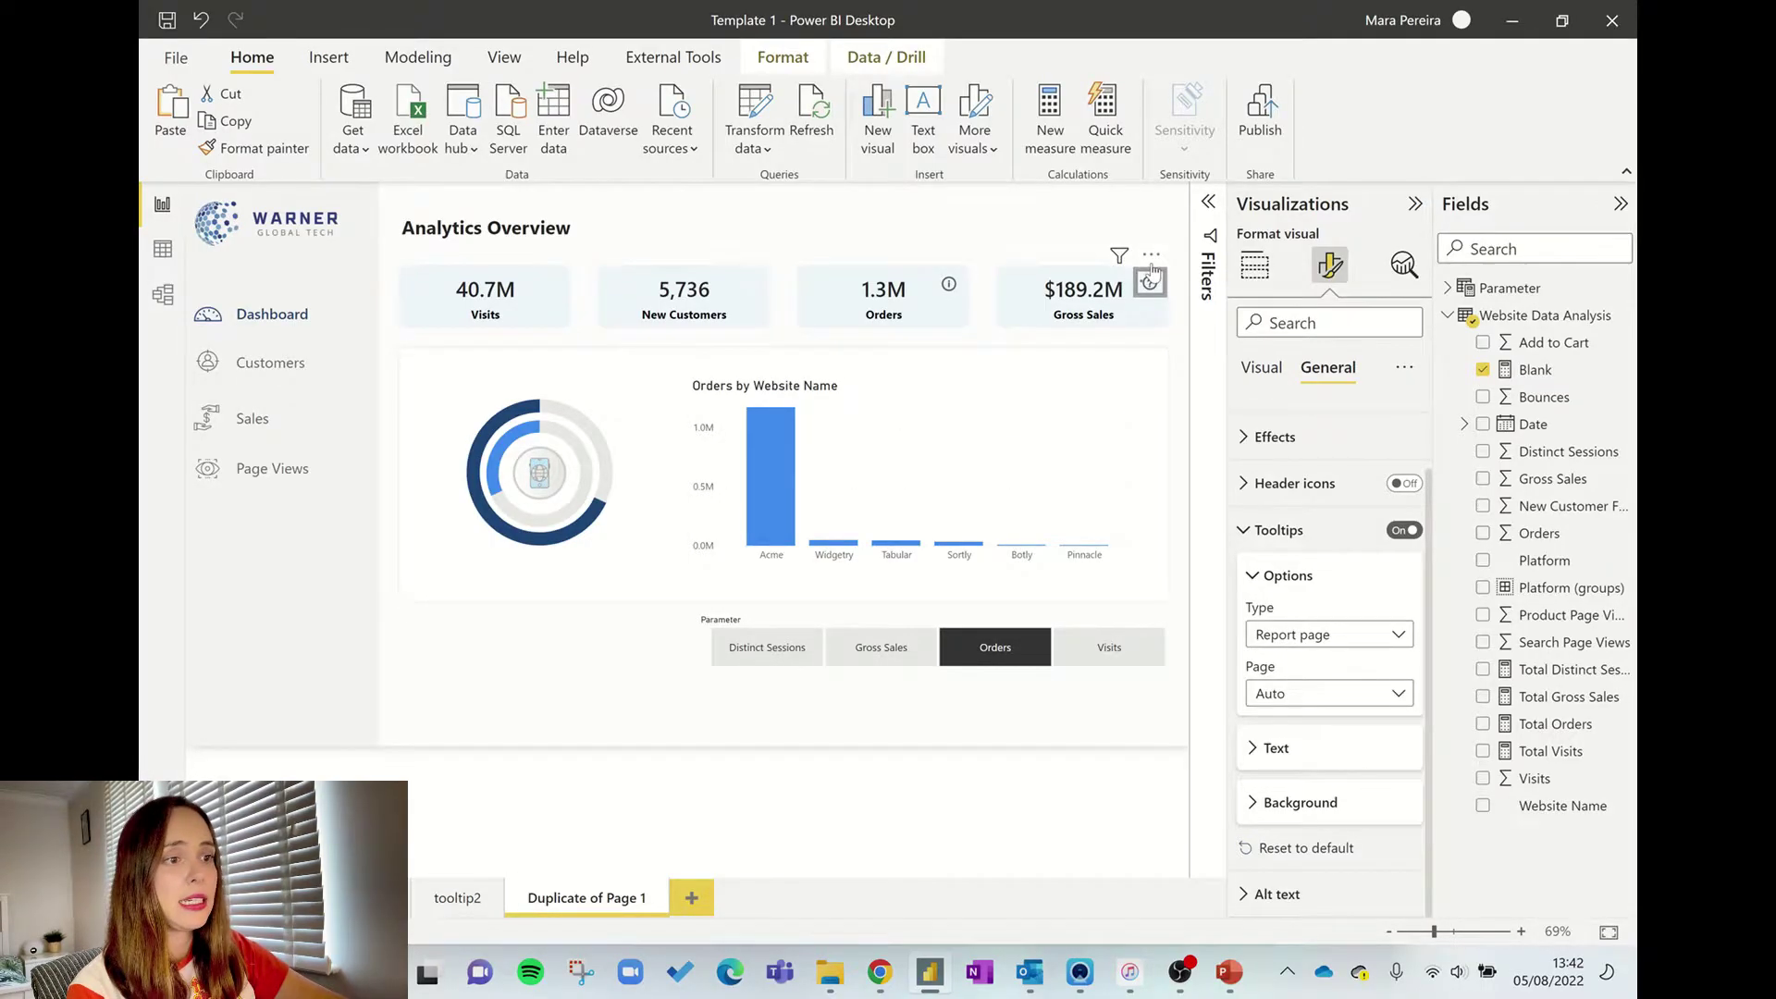
left_click(1008, 231)
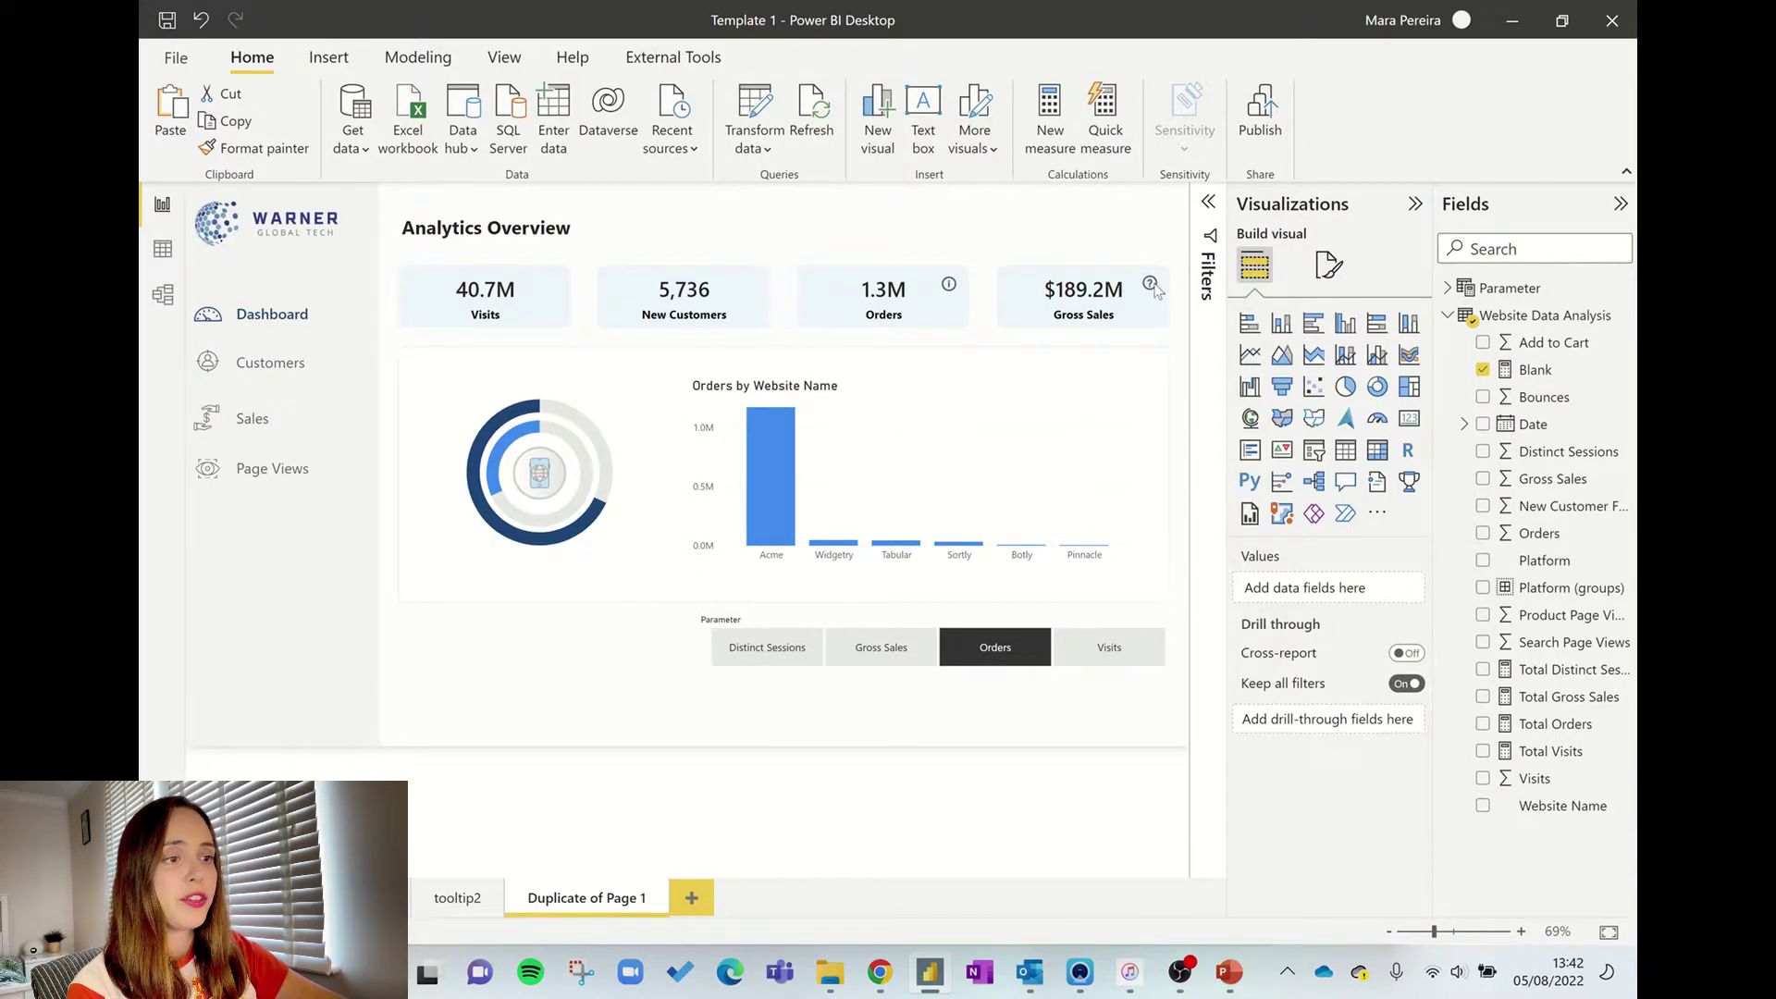
mouse_move(1154, 288)
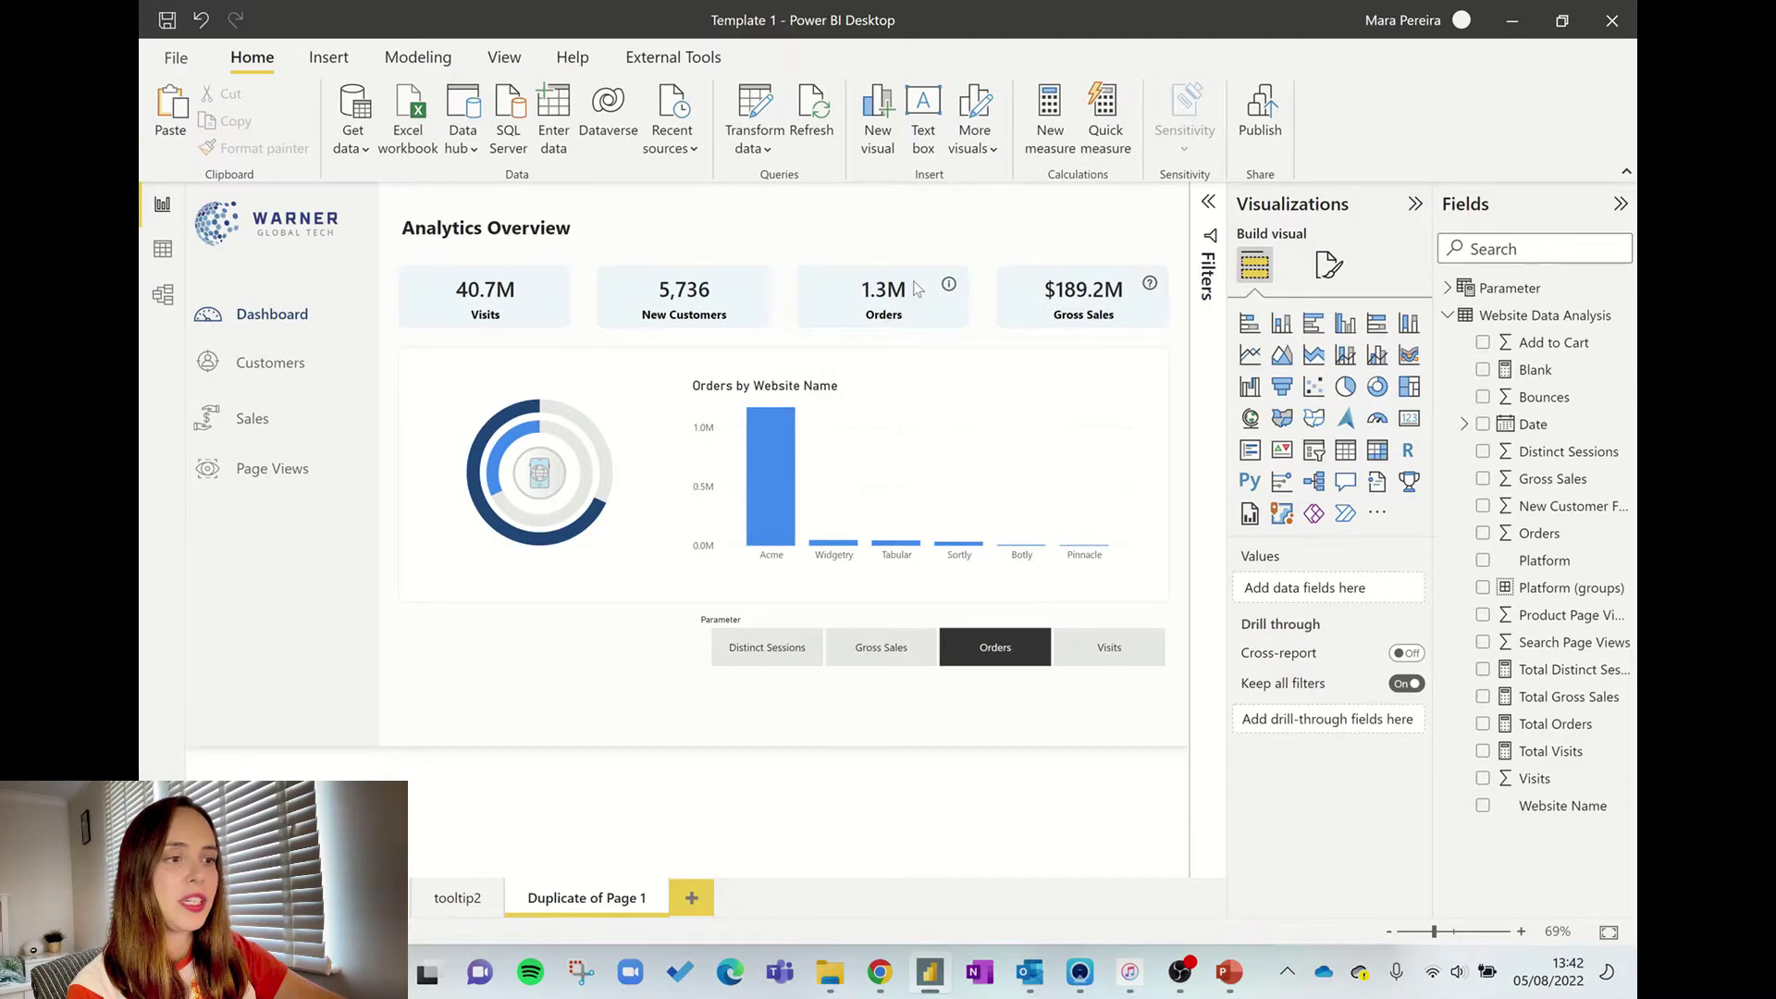
left_click(1151, 287)
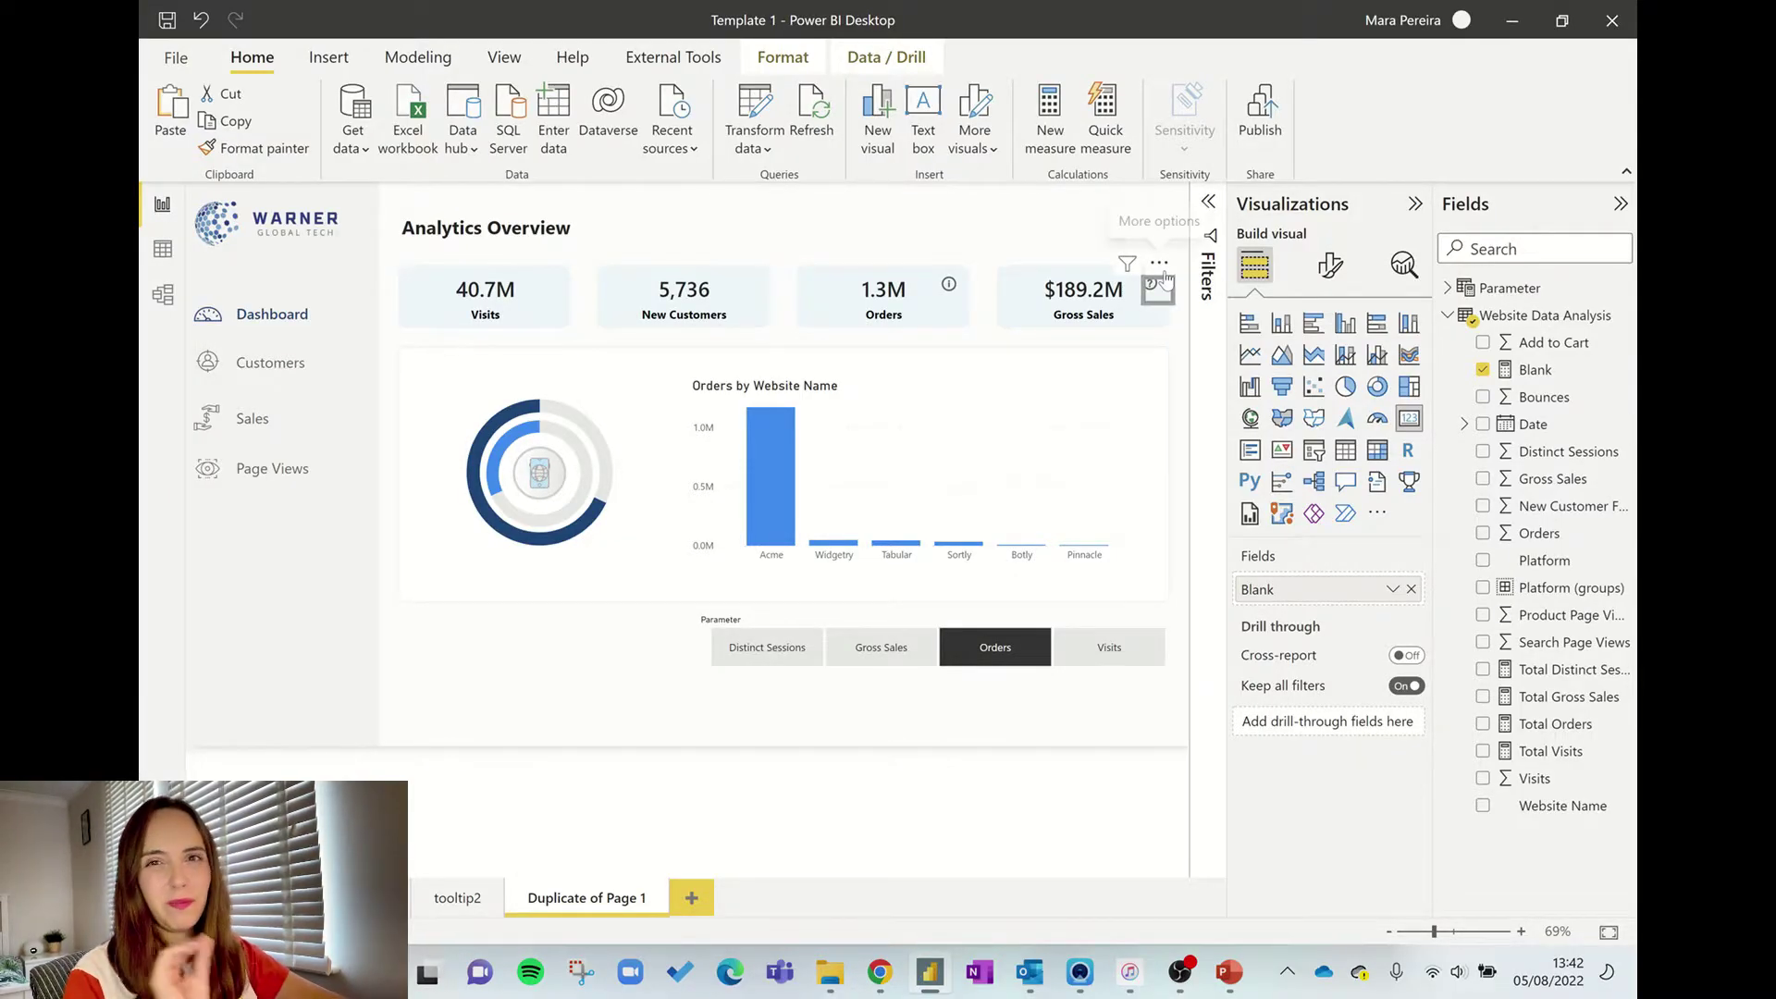
left_click_drag(1001, 268, 959, 259)
left_click(959, 246)
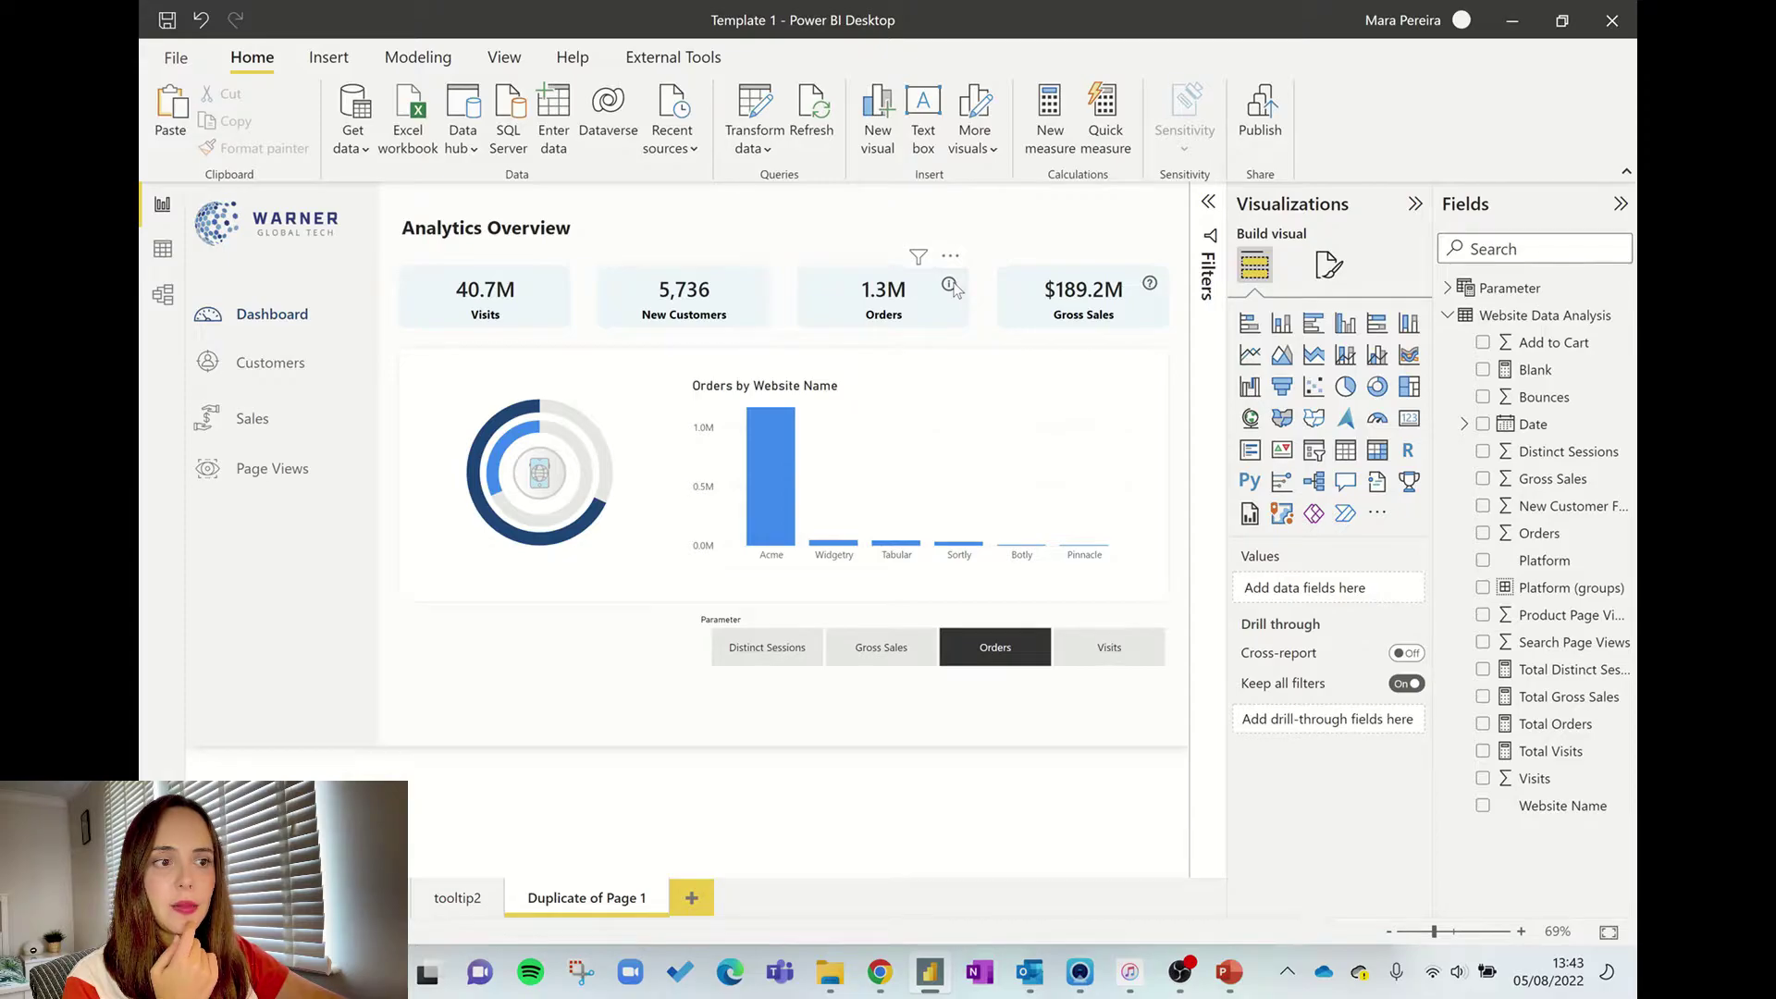
- Set the Orders info-icon visual's tooltip page to tooltip2 and test it
left_click(950, 286)
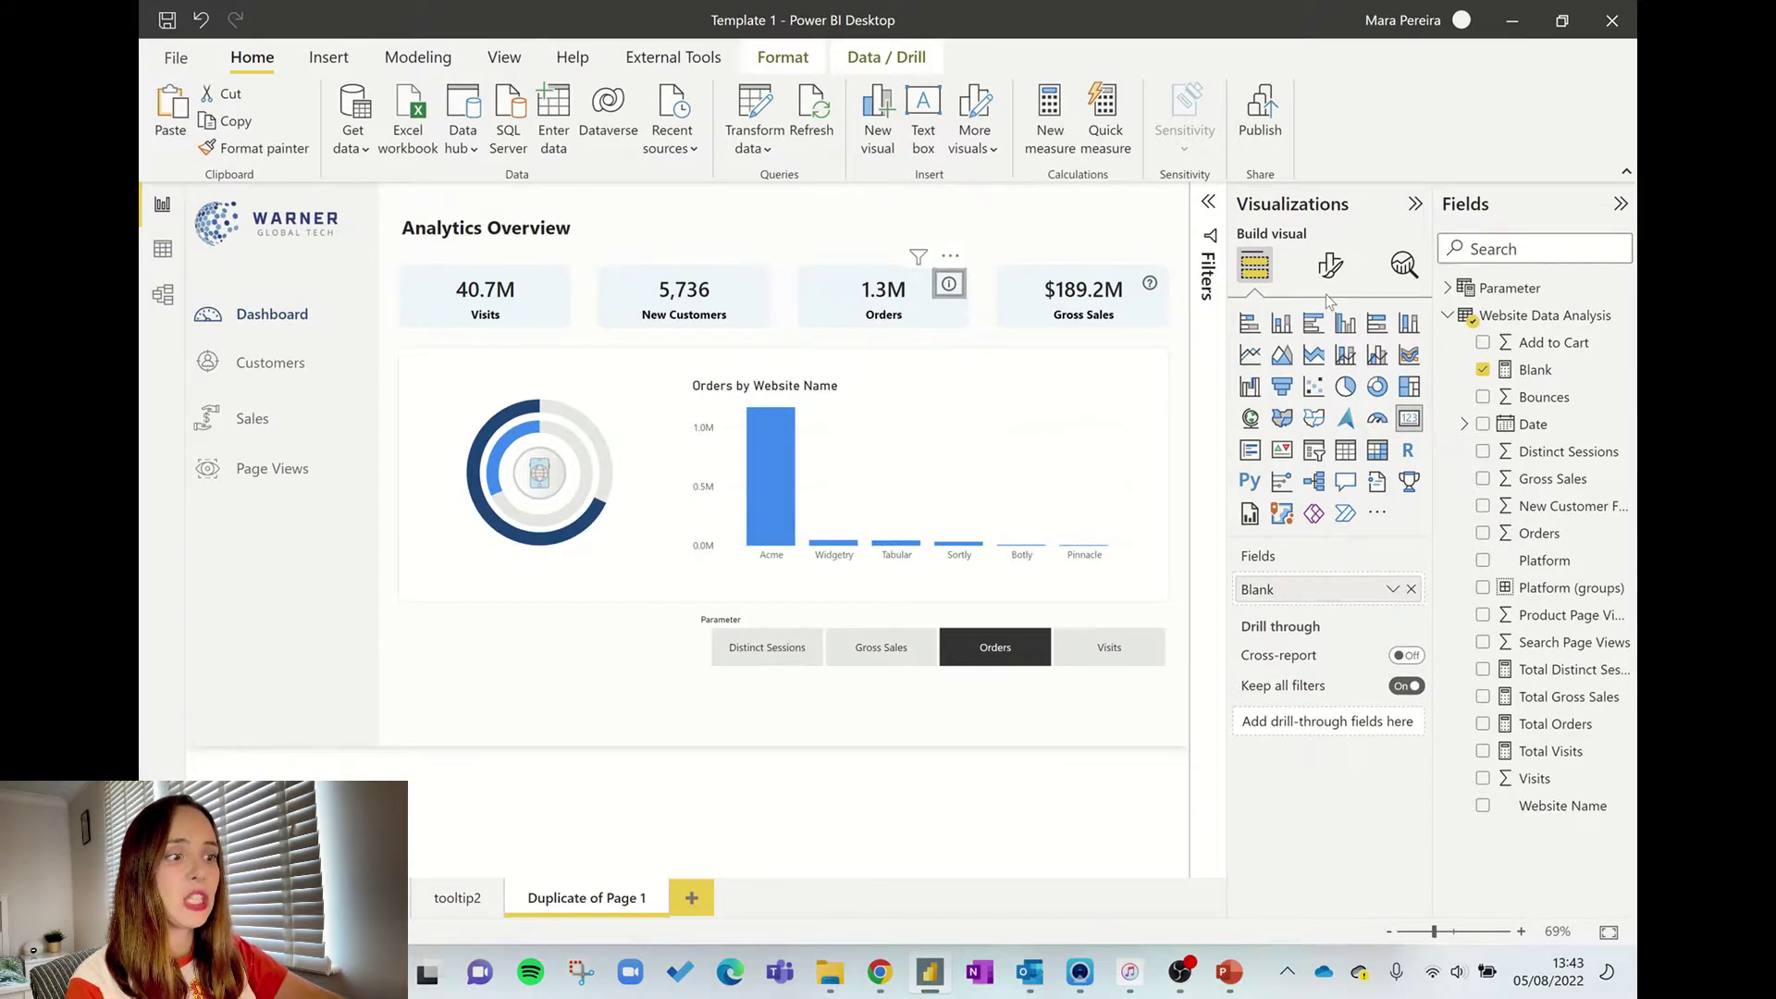
left_click(1337, 277)
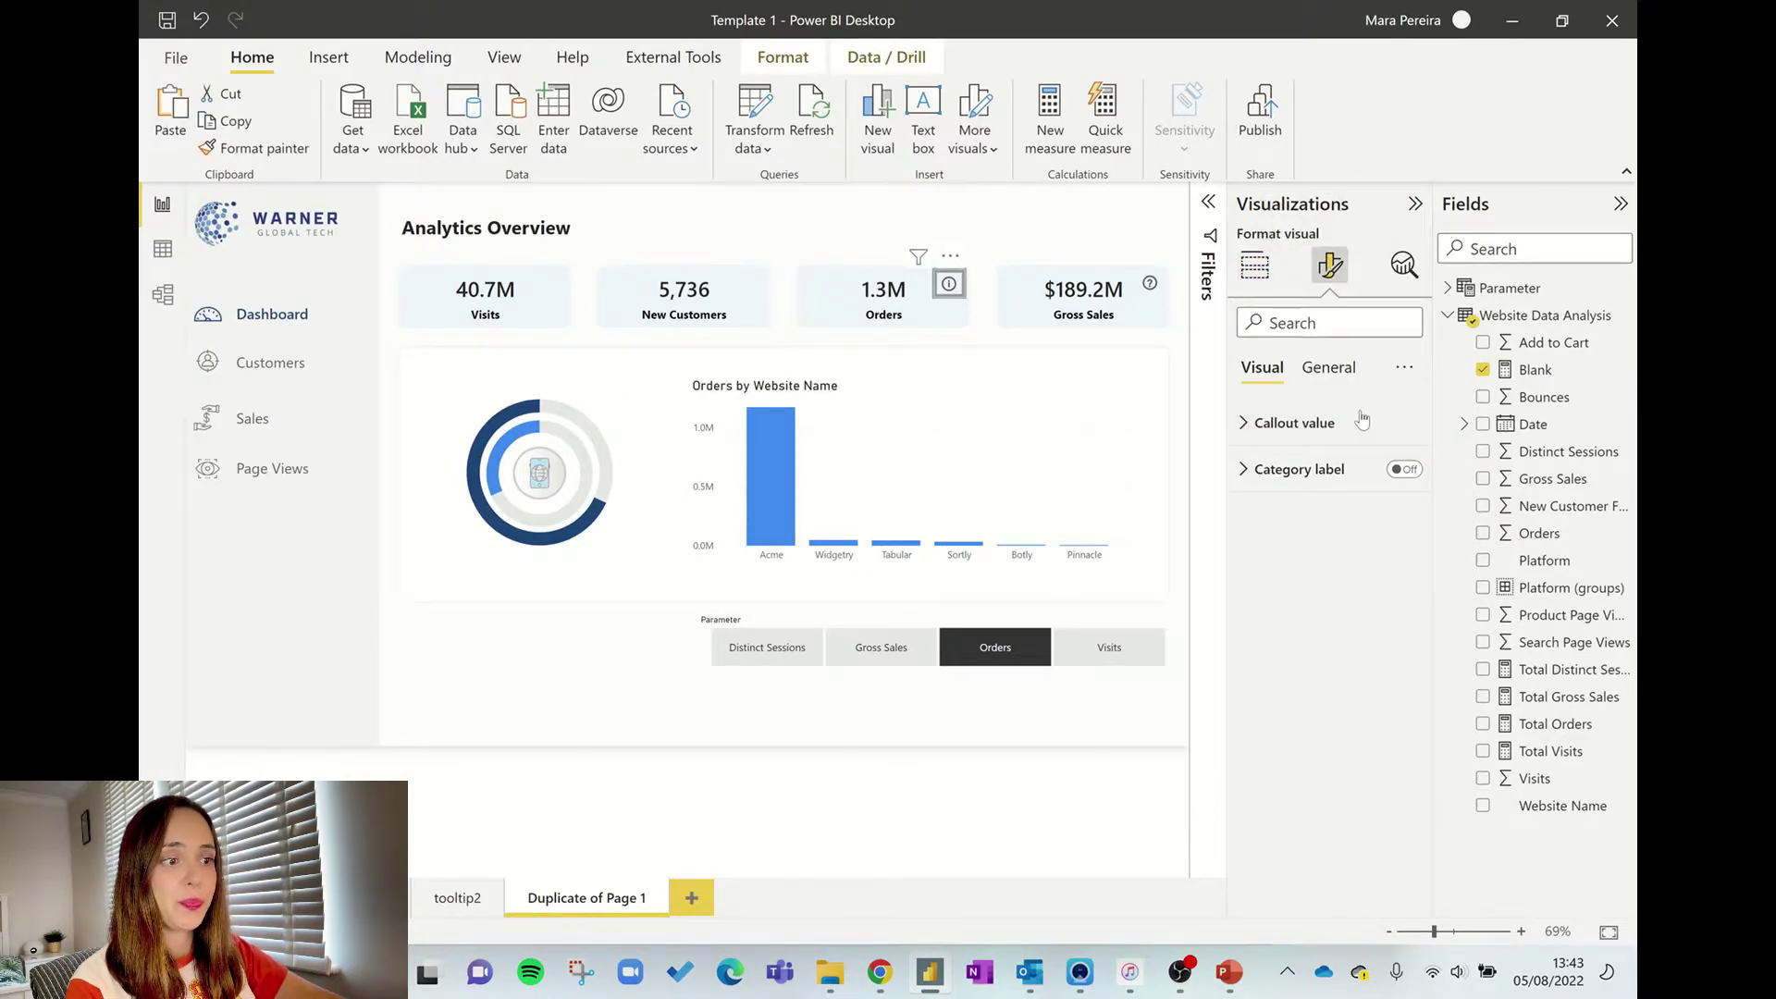
left_click(1341, 381)
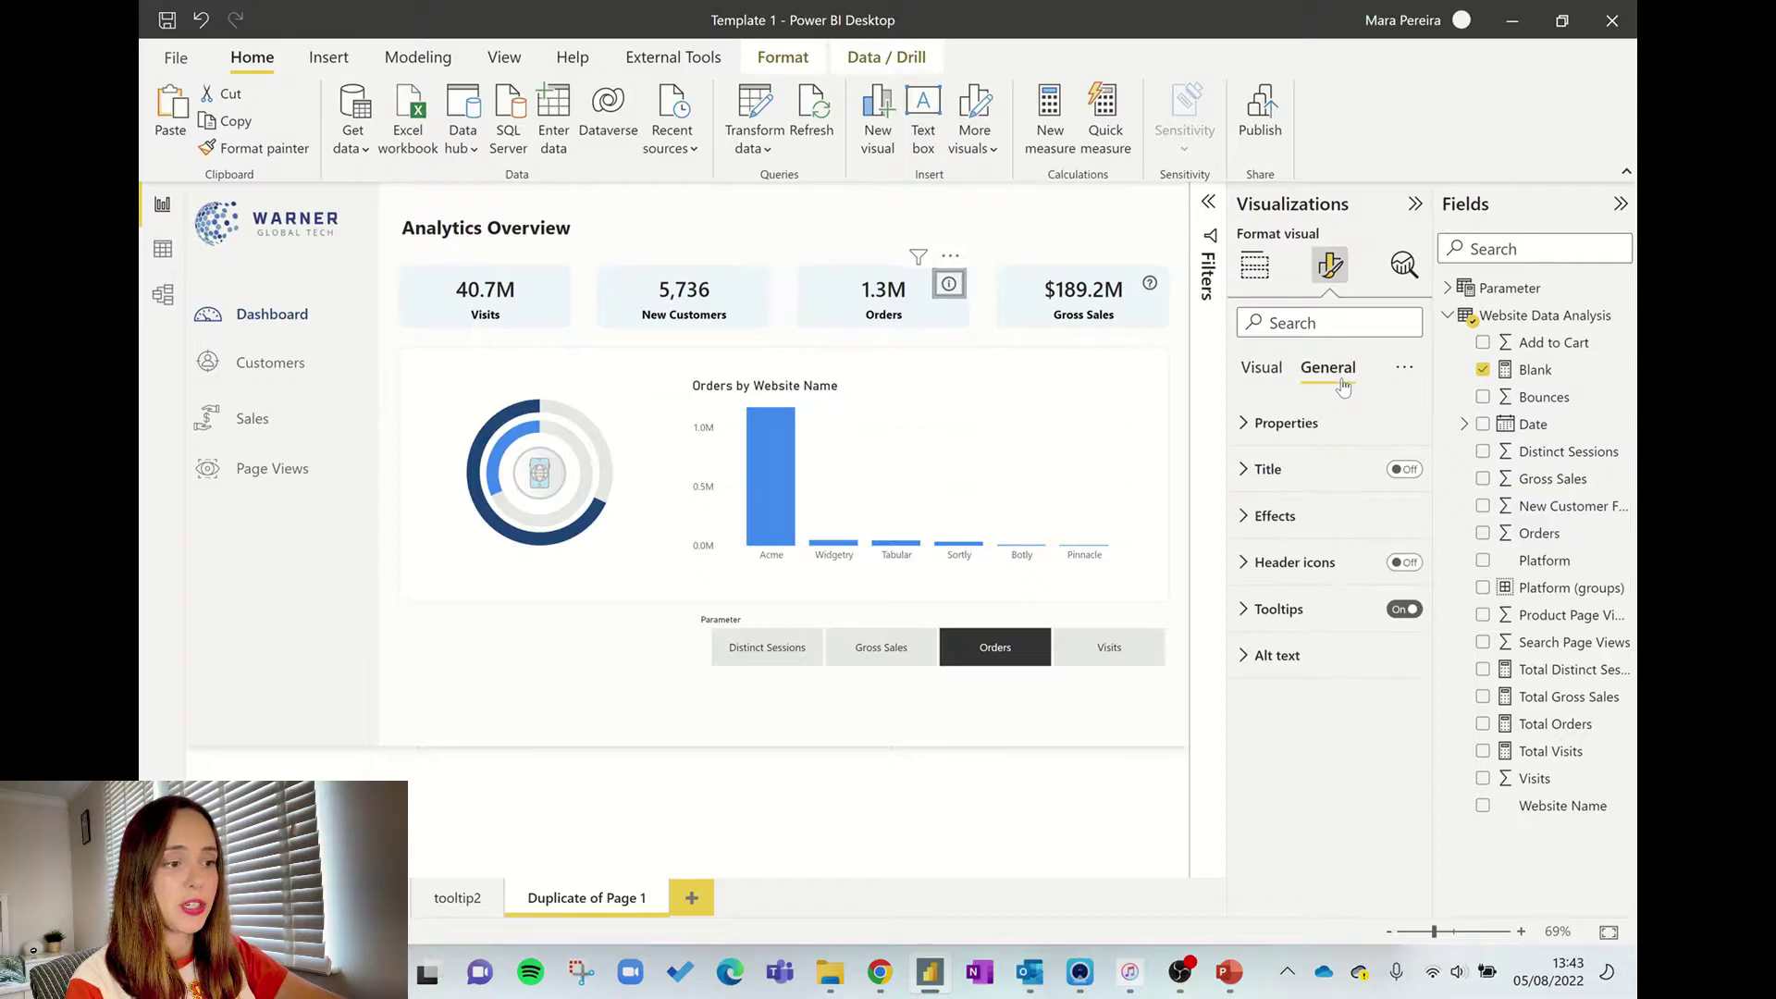
left_click(1293, 610)
left_click(1332, 772)
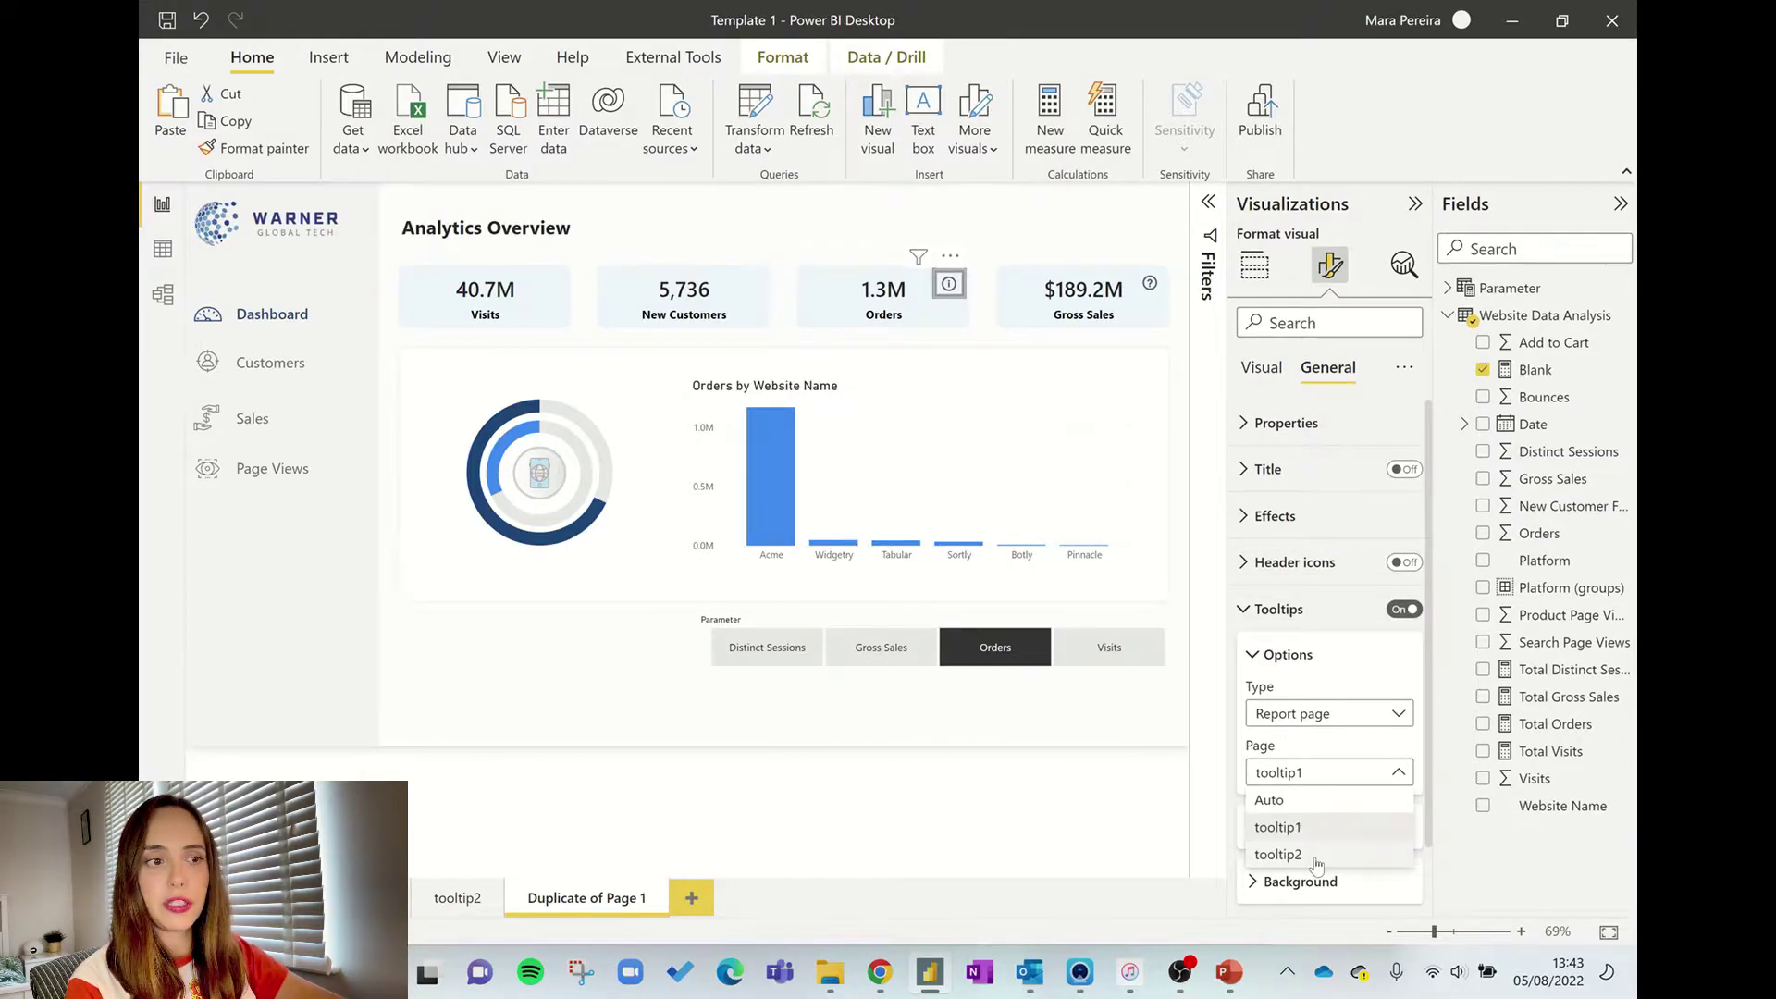
left_click(491, 375)
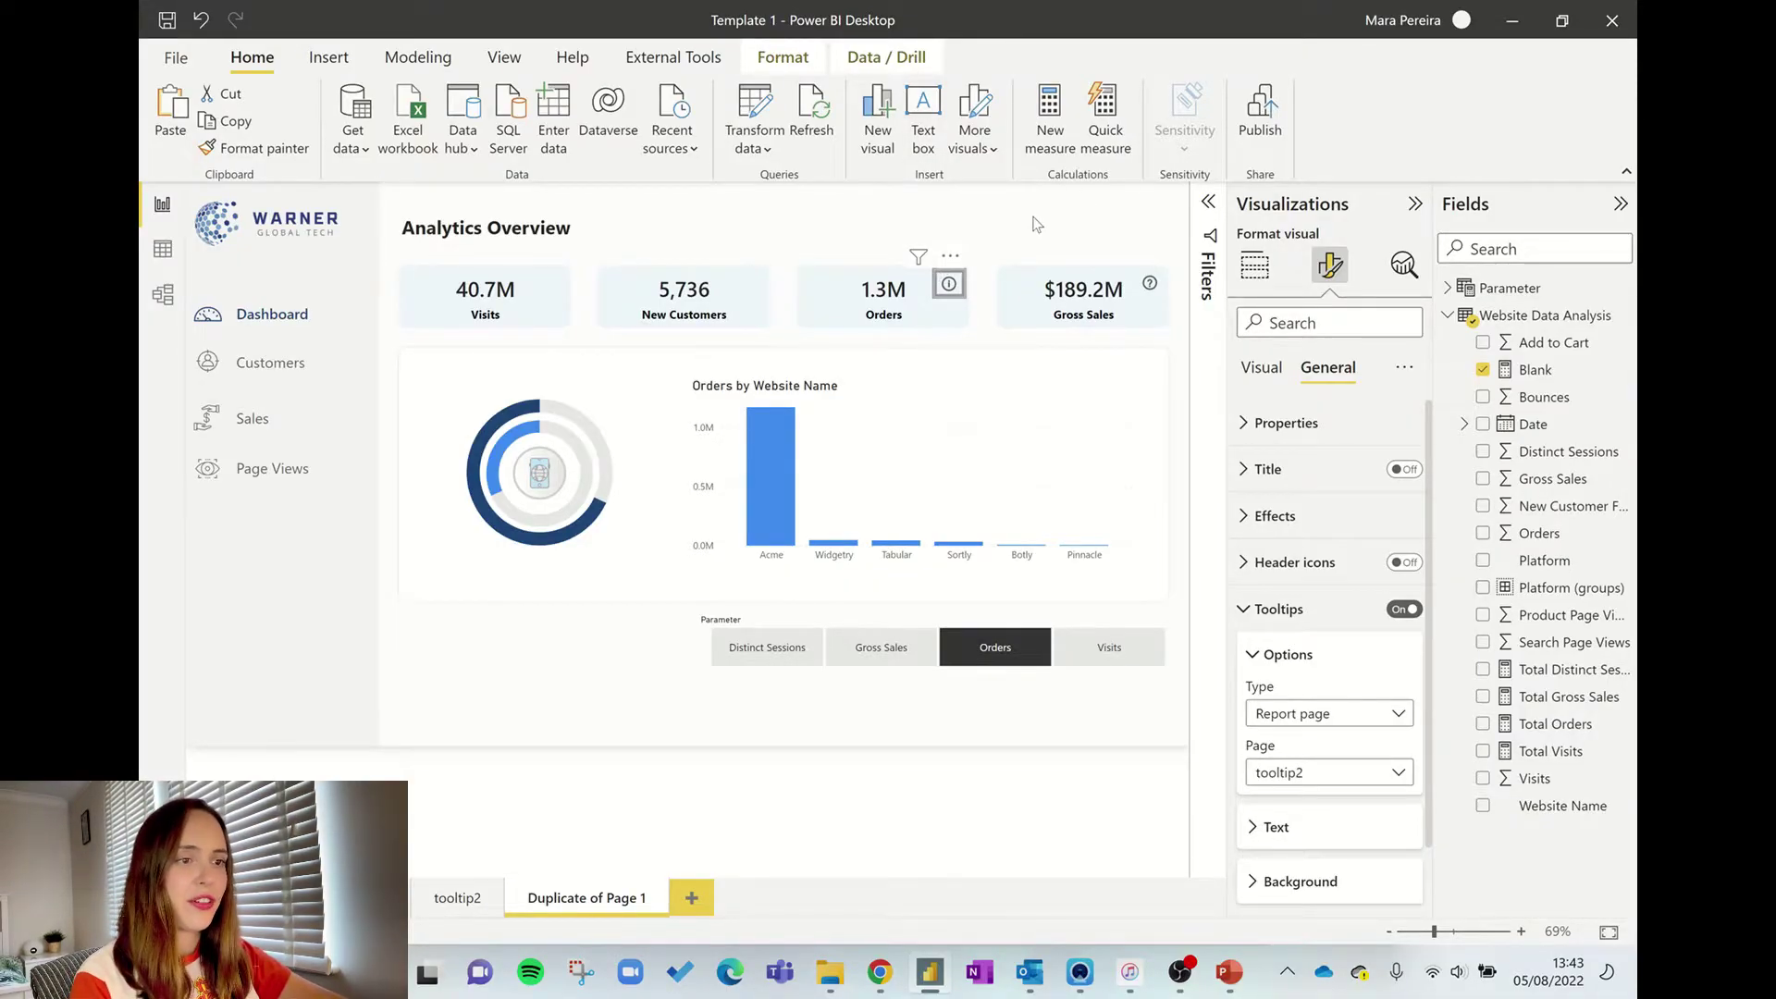
left_click(997, 277)
mouse_move(950, 287)
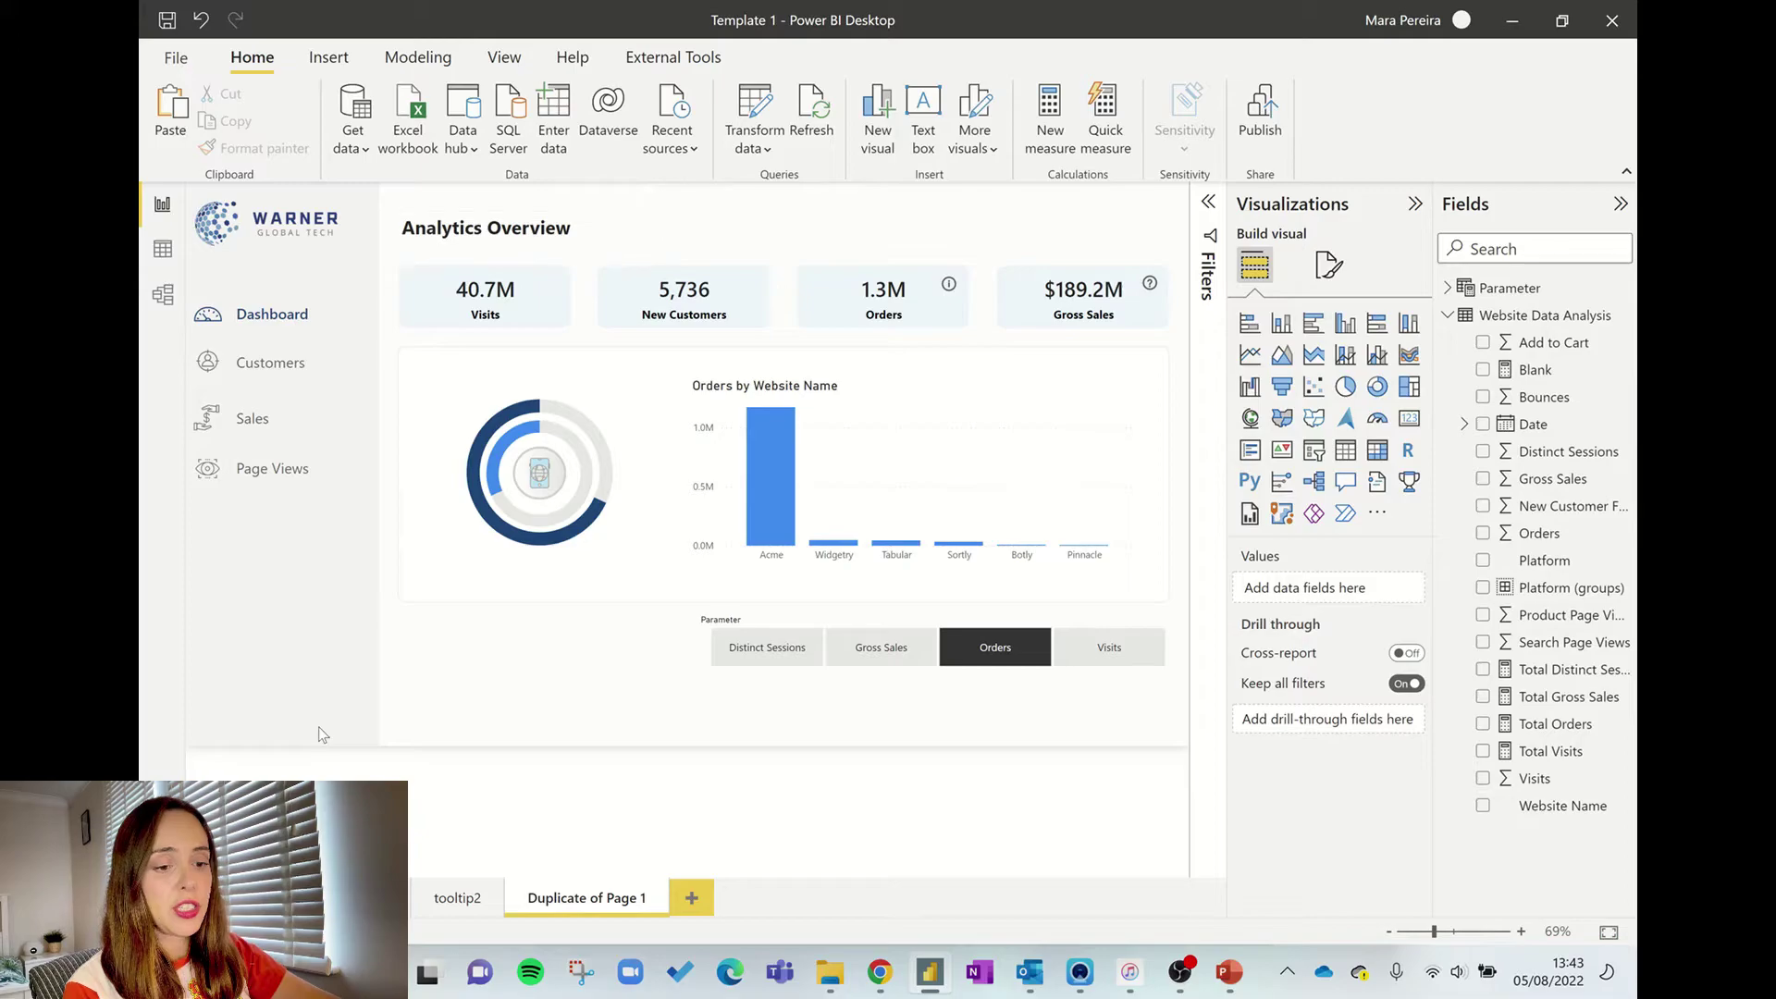
- Add a new blank Page 2 and allow it to be used as a tooltip
left_click(690, 899)
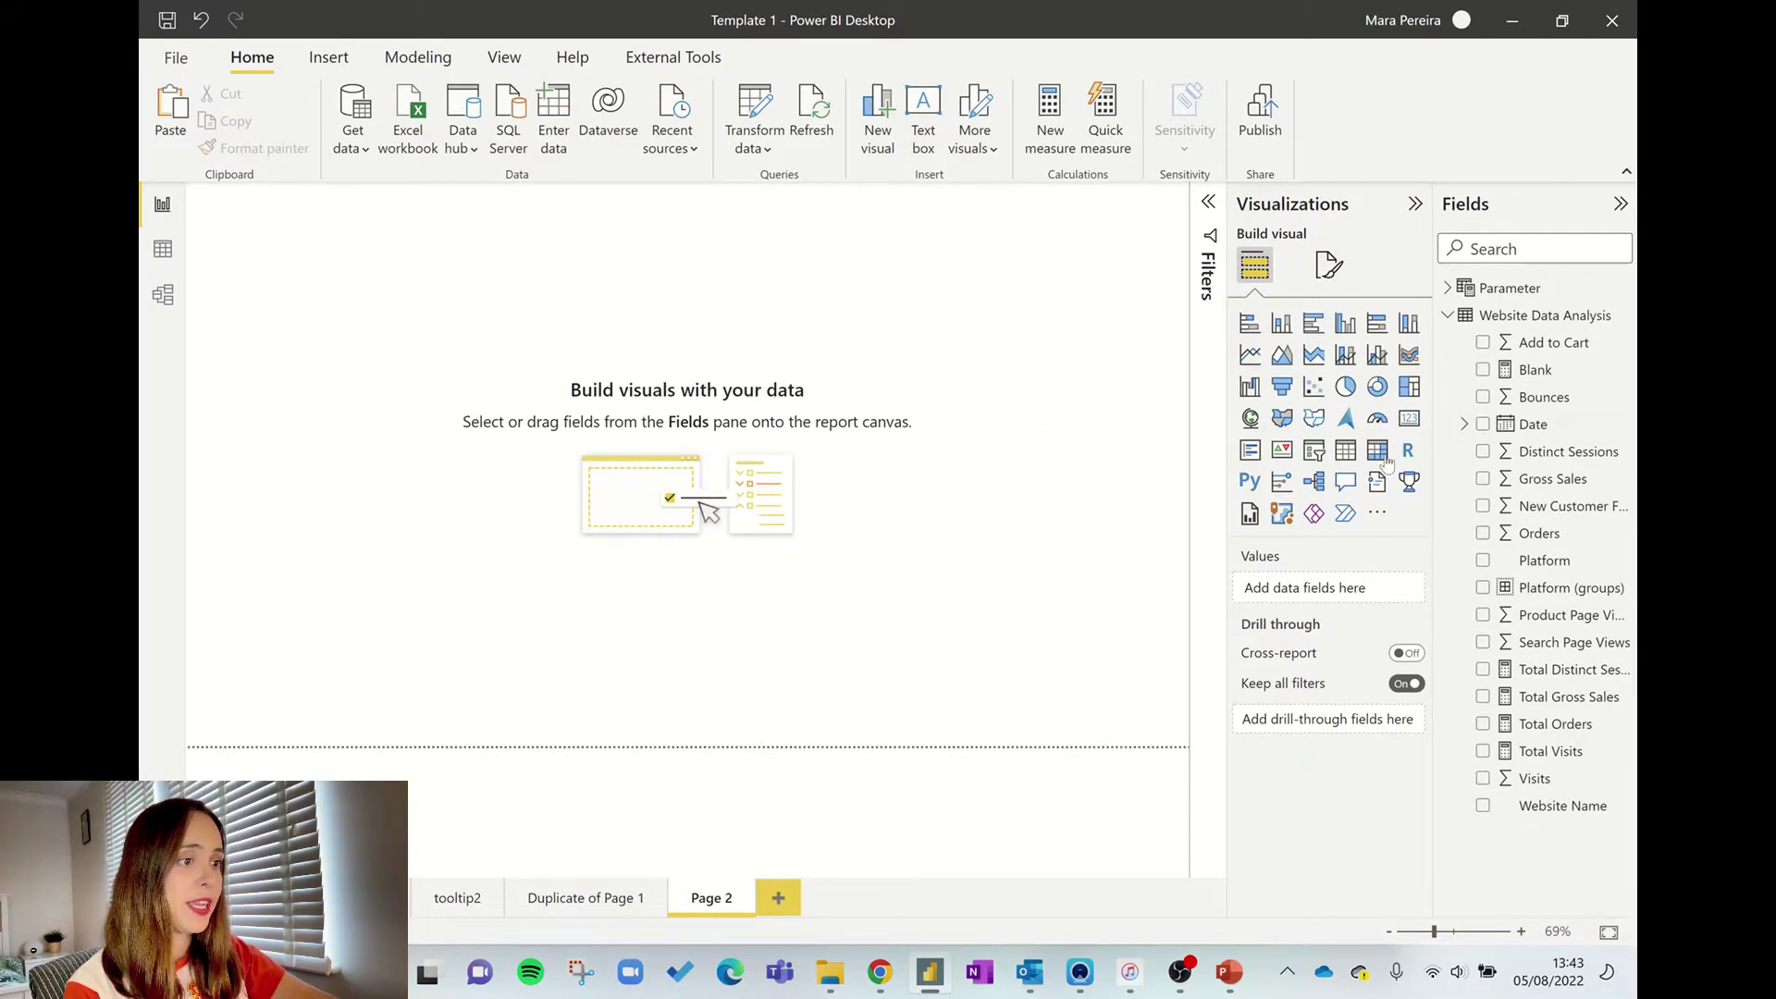
left_click(1338, 271)
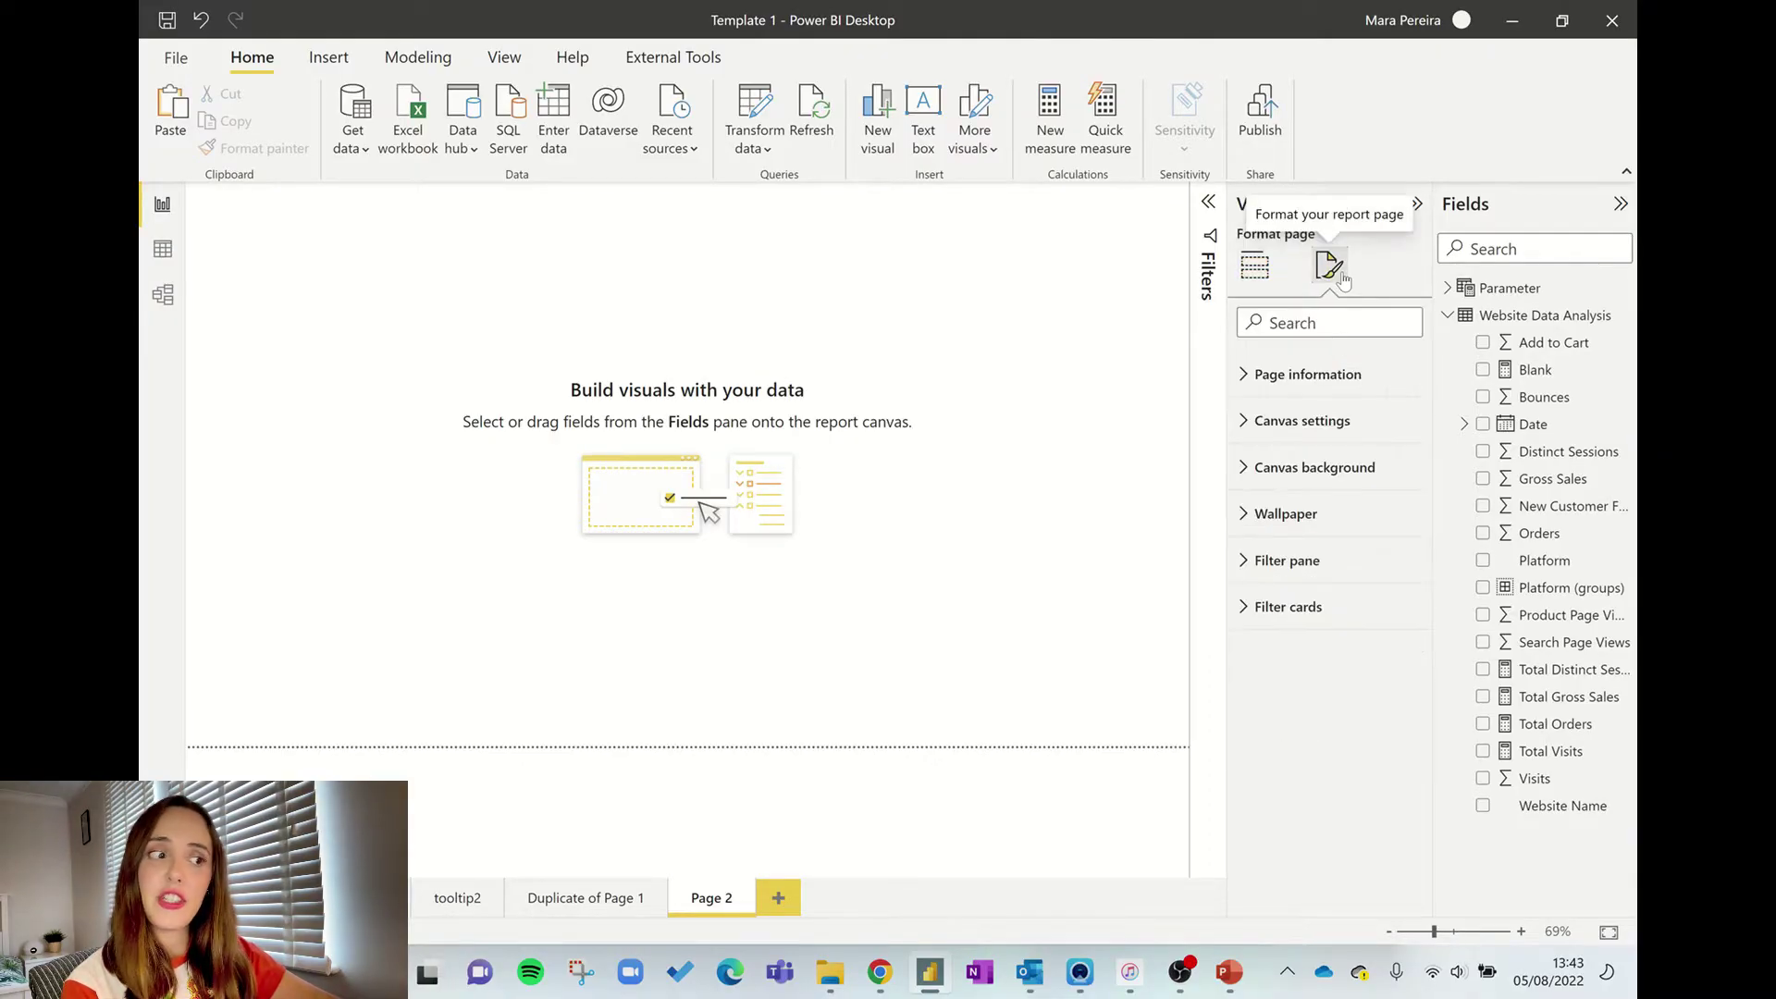
left_click(1356, 375)
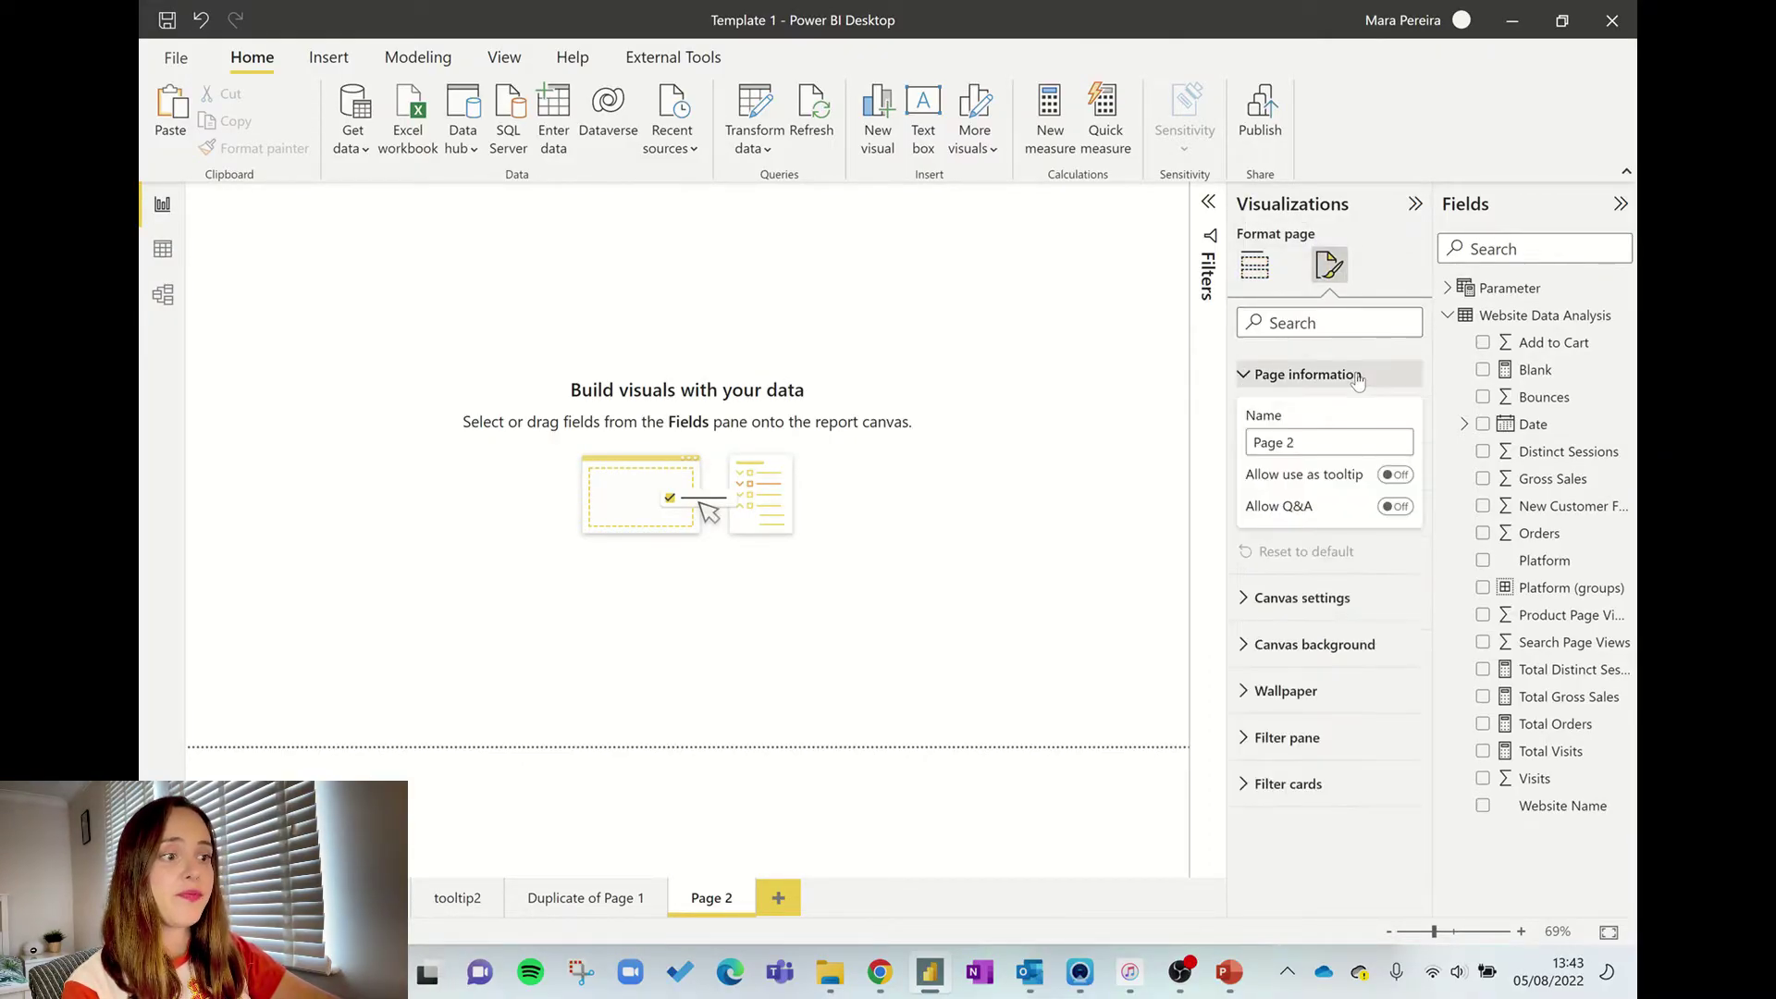
left_click(1395, 475)
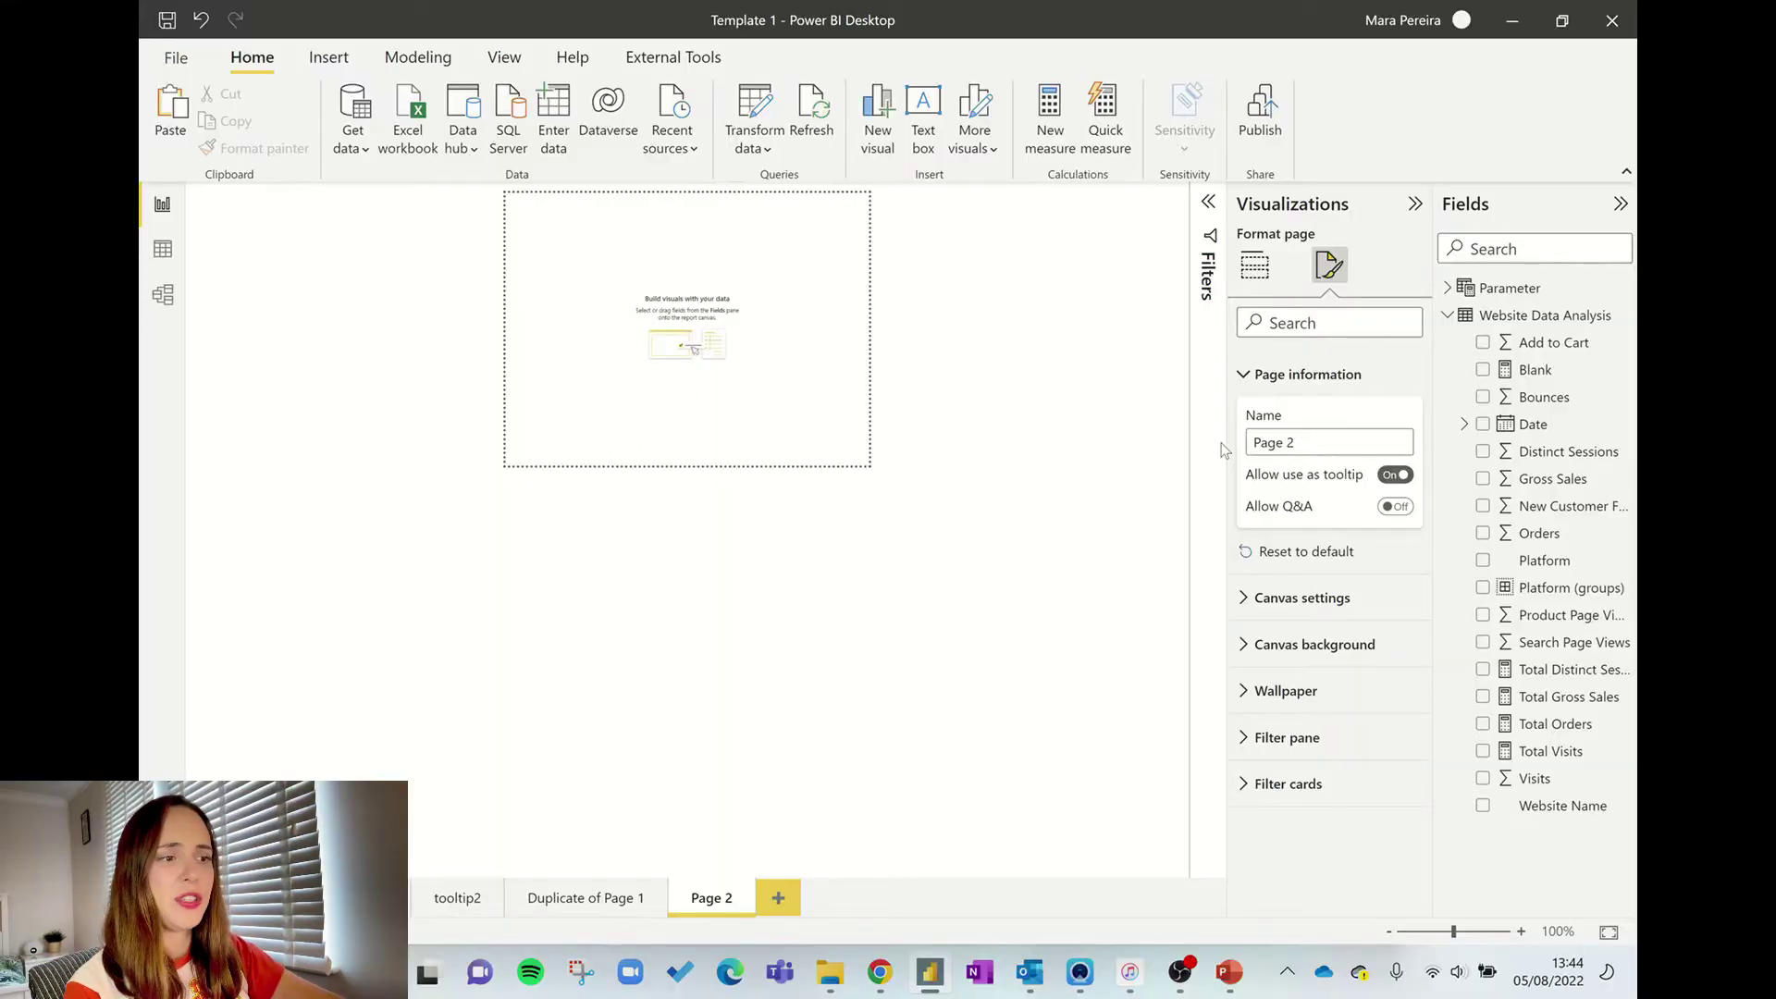
left_click(1359, 375)
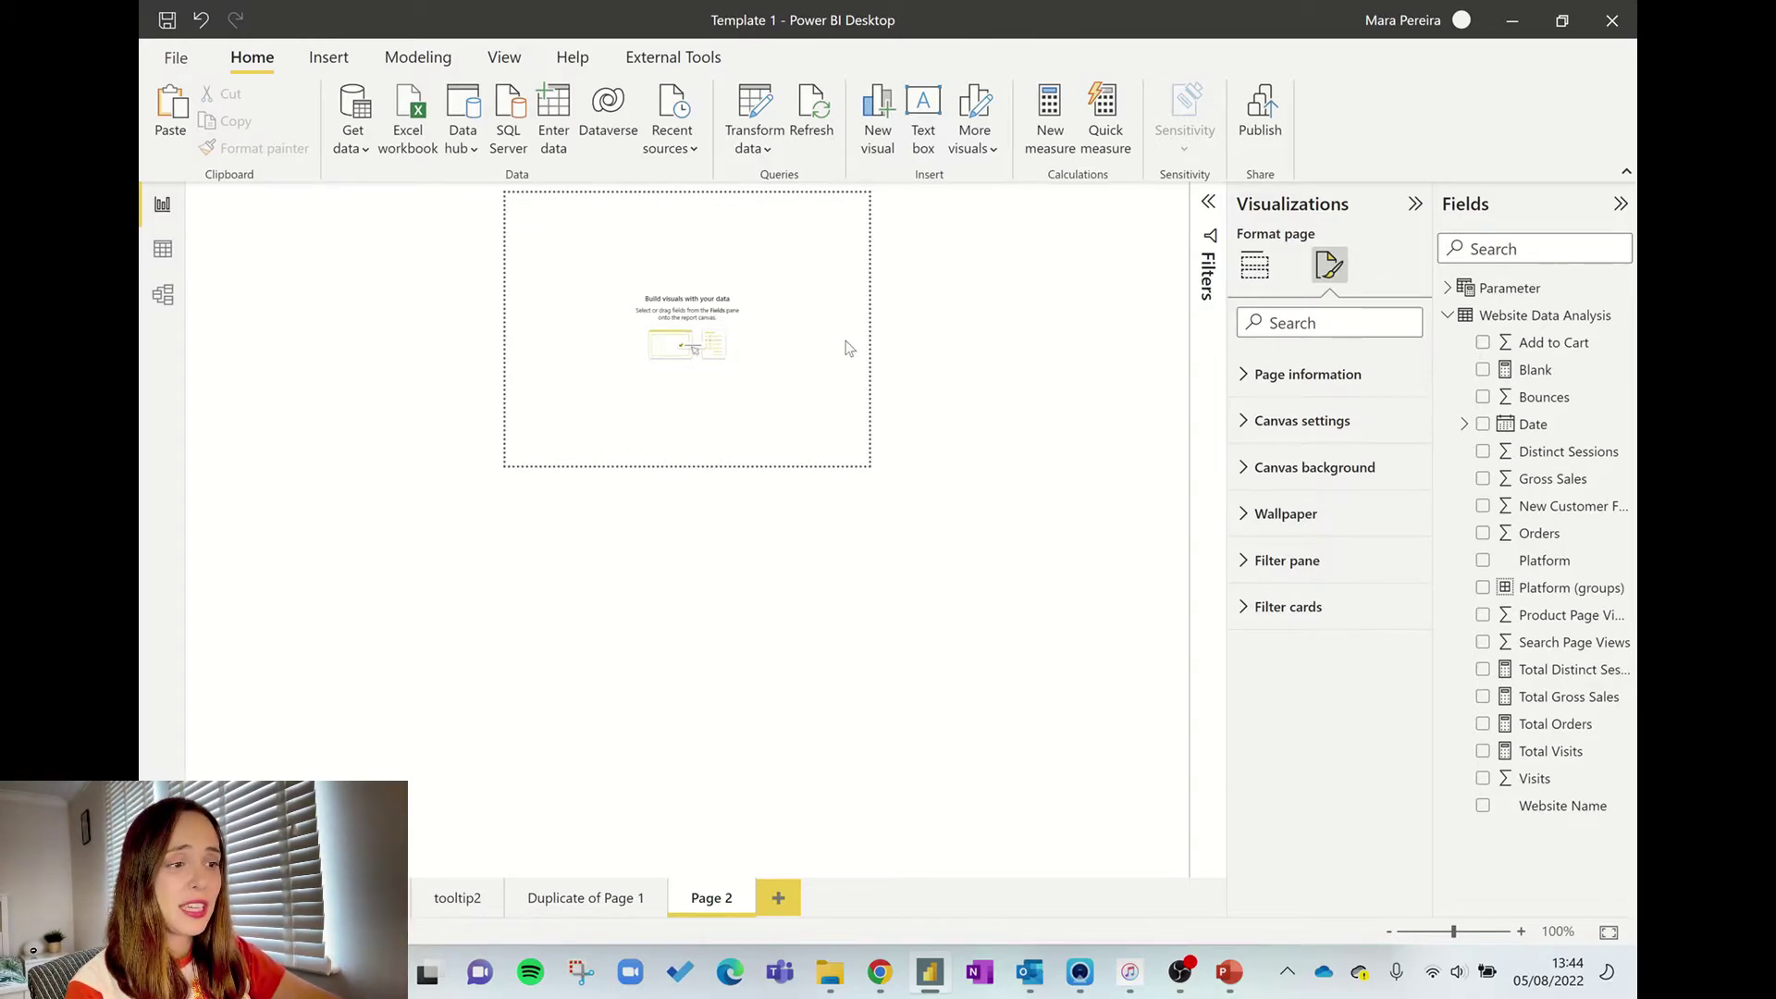
- Set the page canvas type to Custom and change its height from 240 to 100 px
left_click(1304, 421)
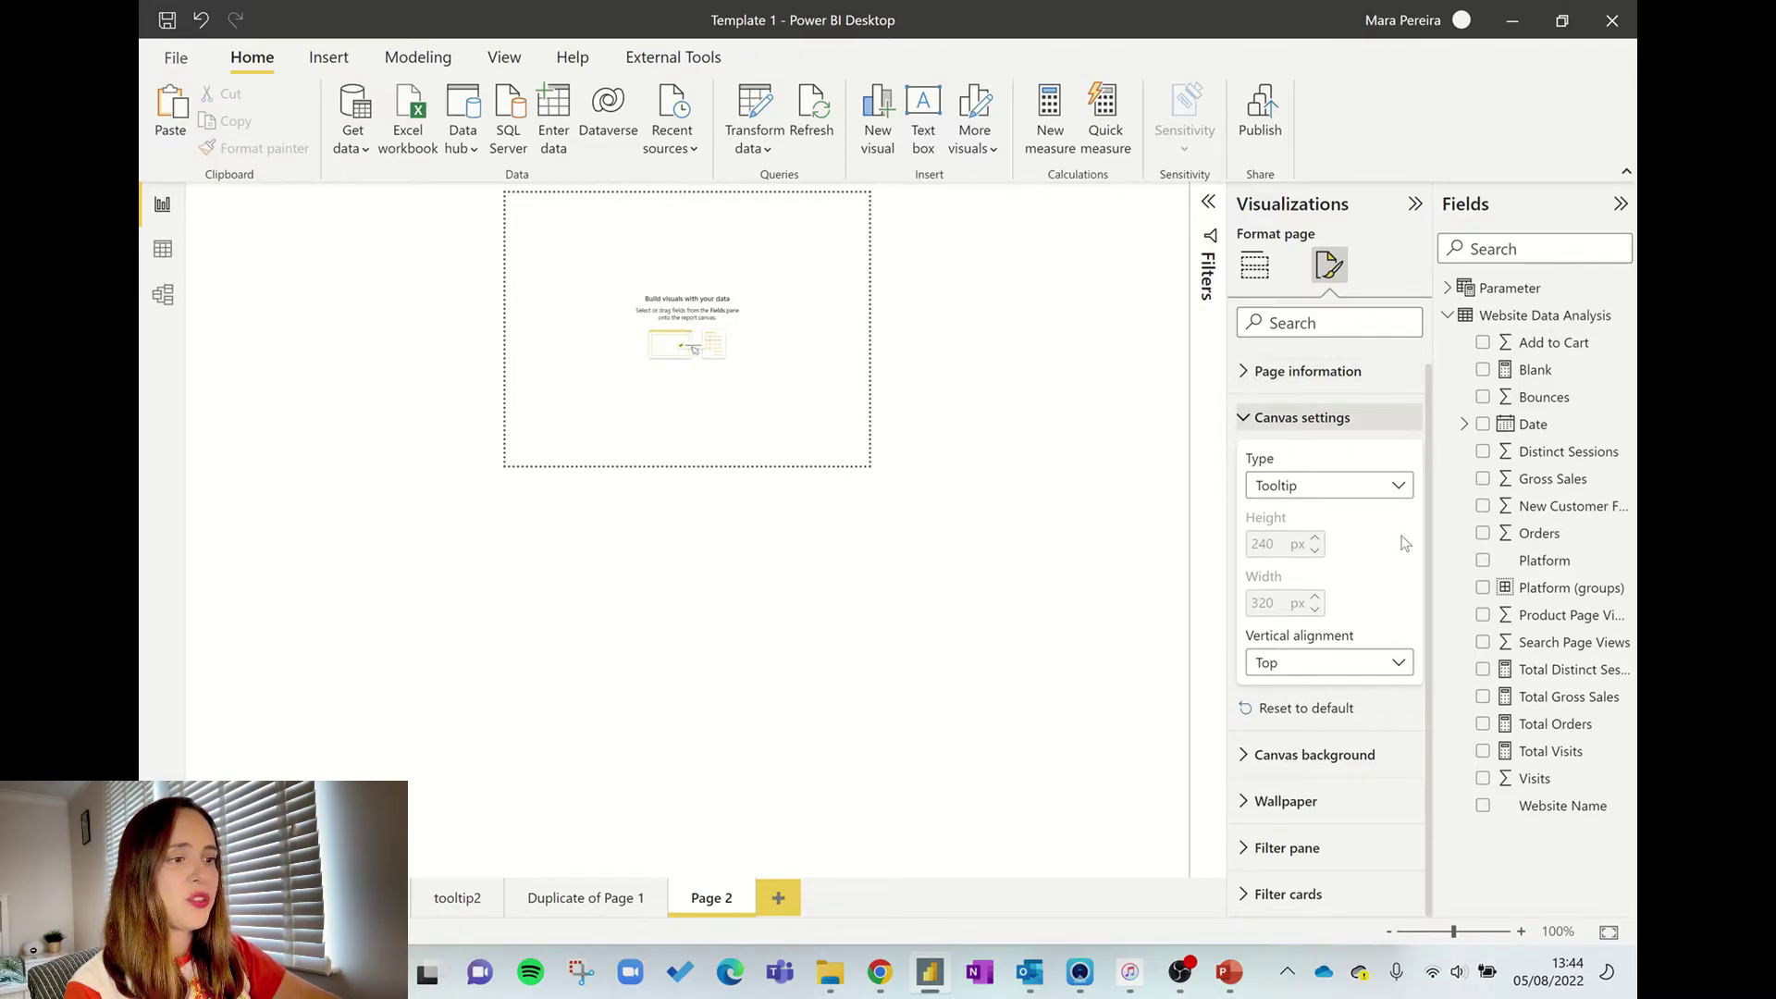
left_click(1359, 495)
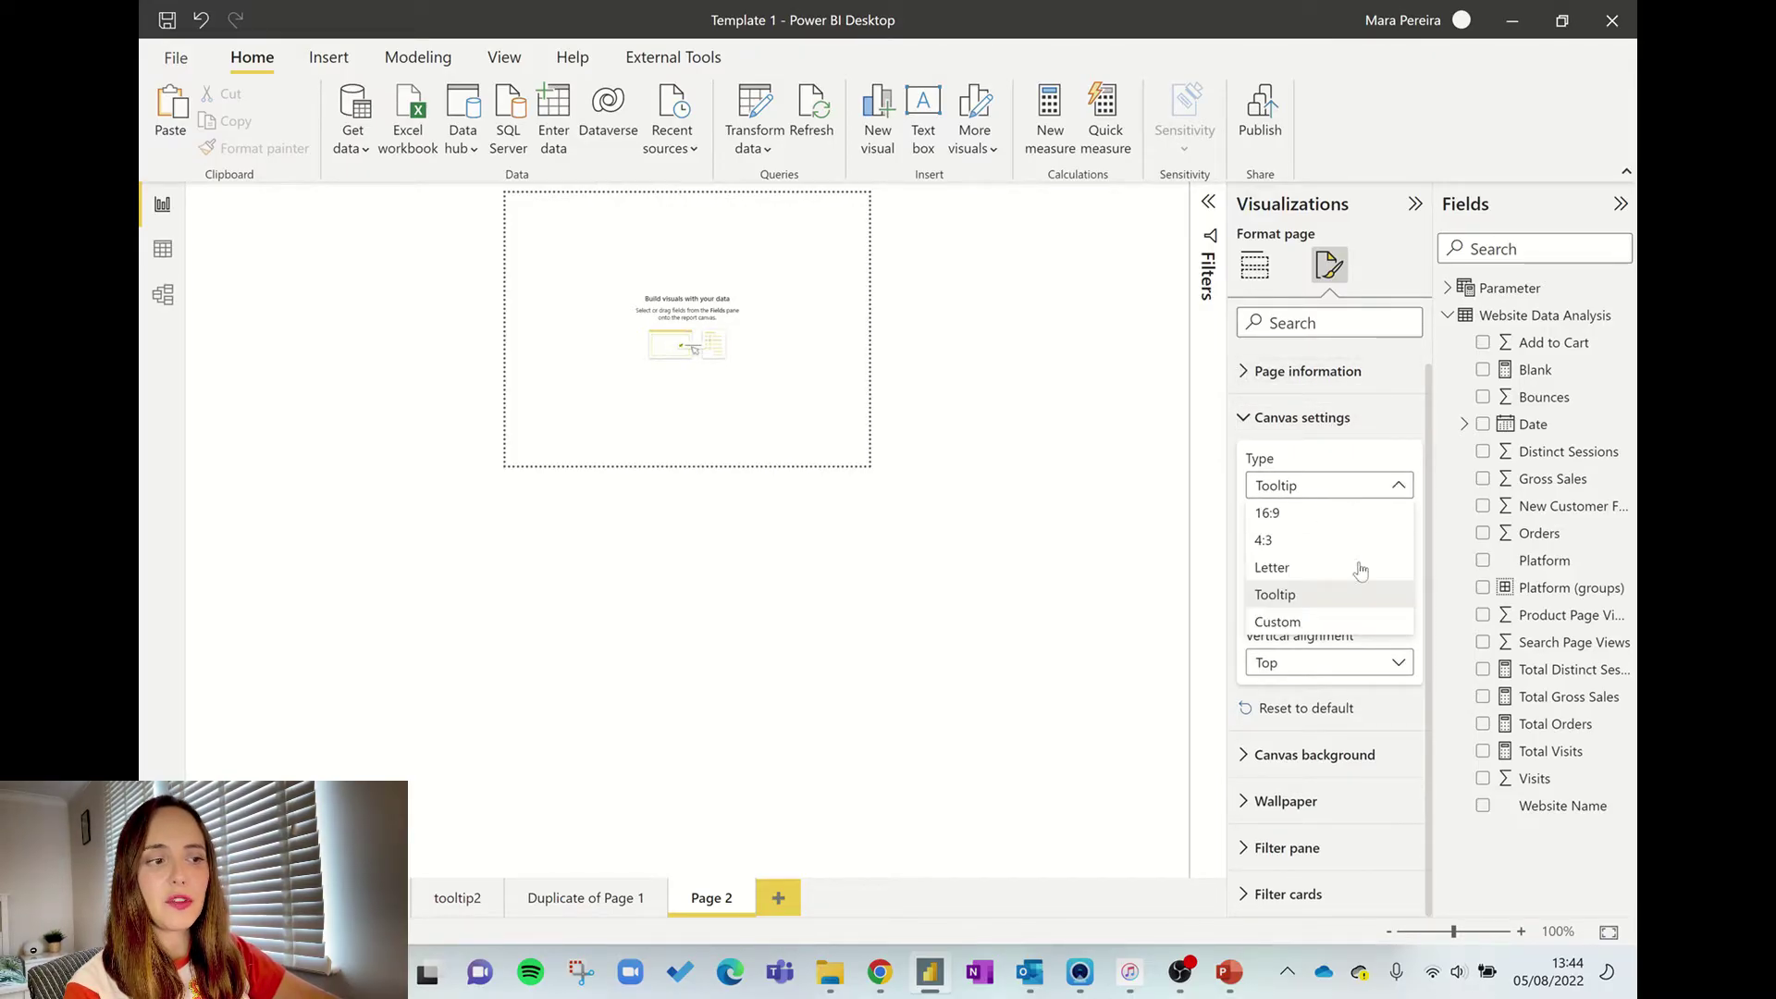
left_click(1287, 624)
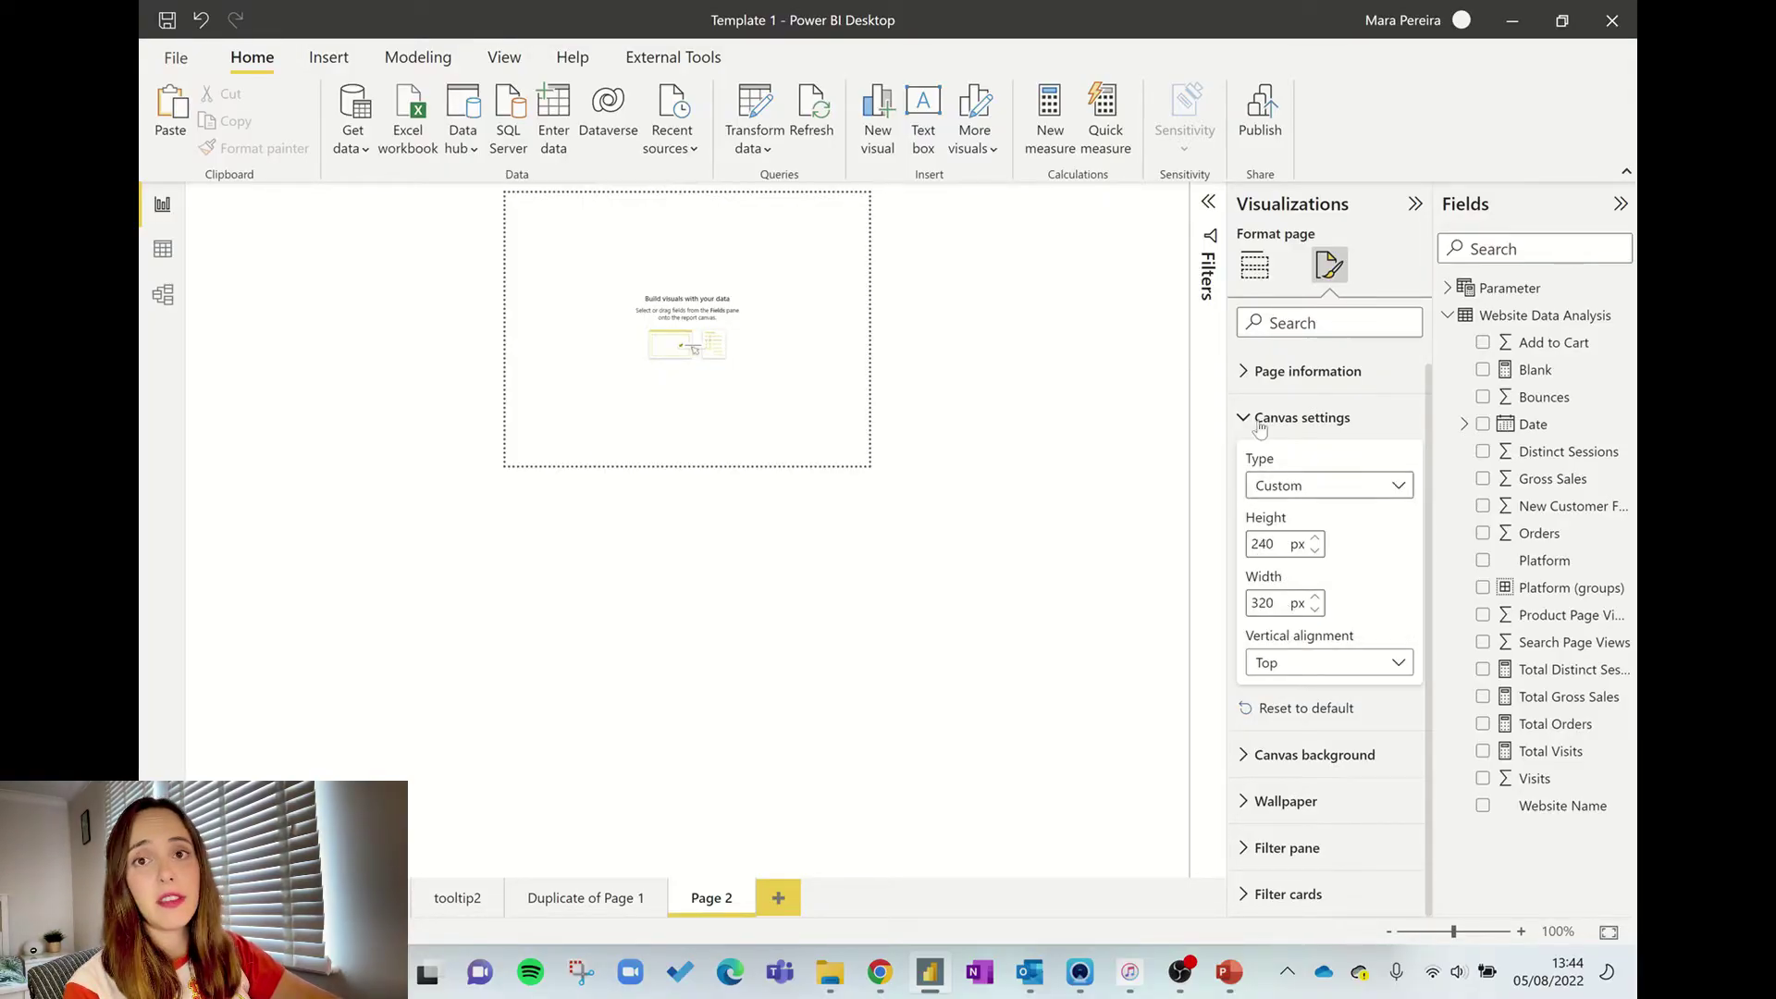
left_click(1334, 372)
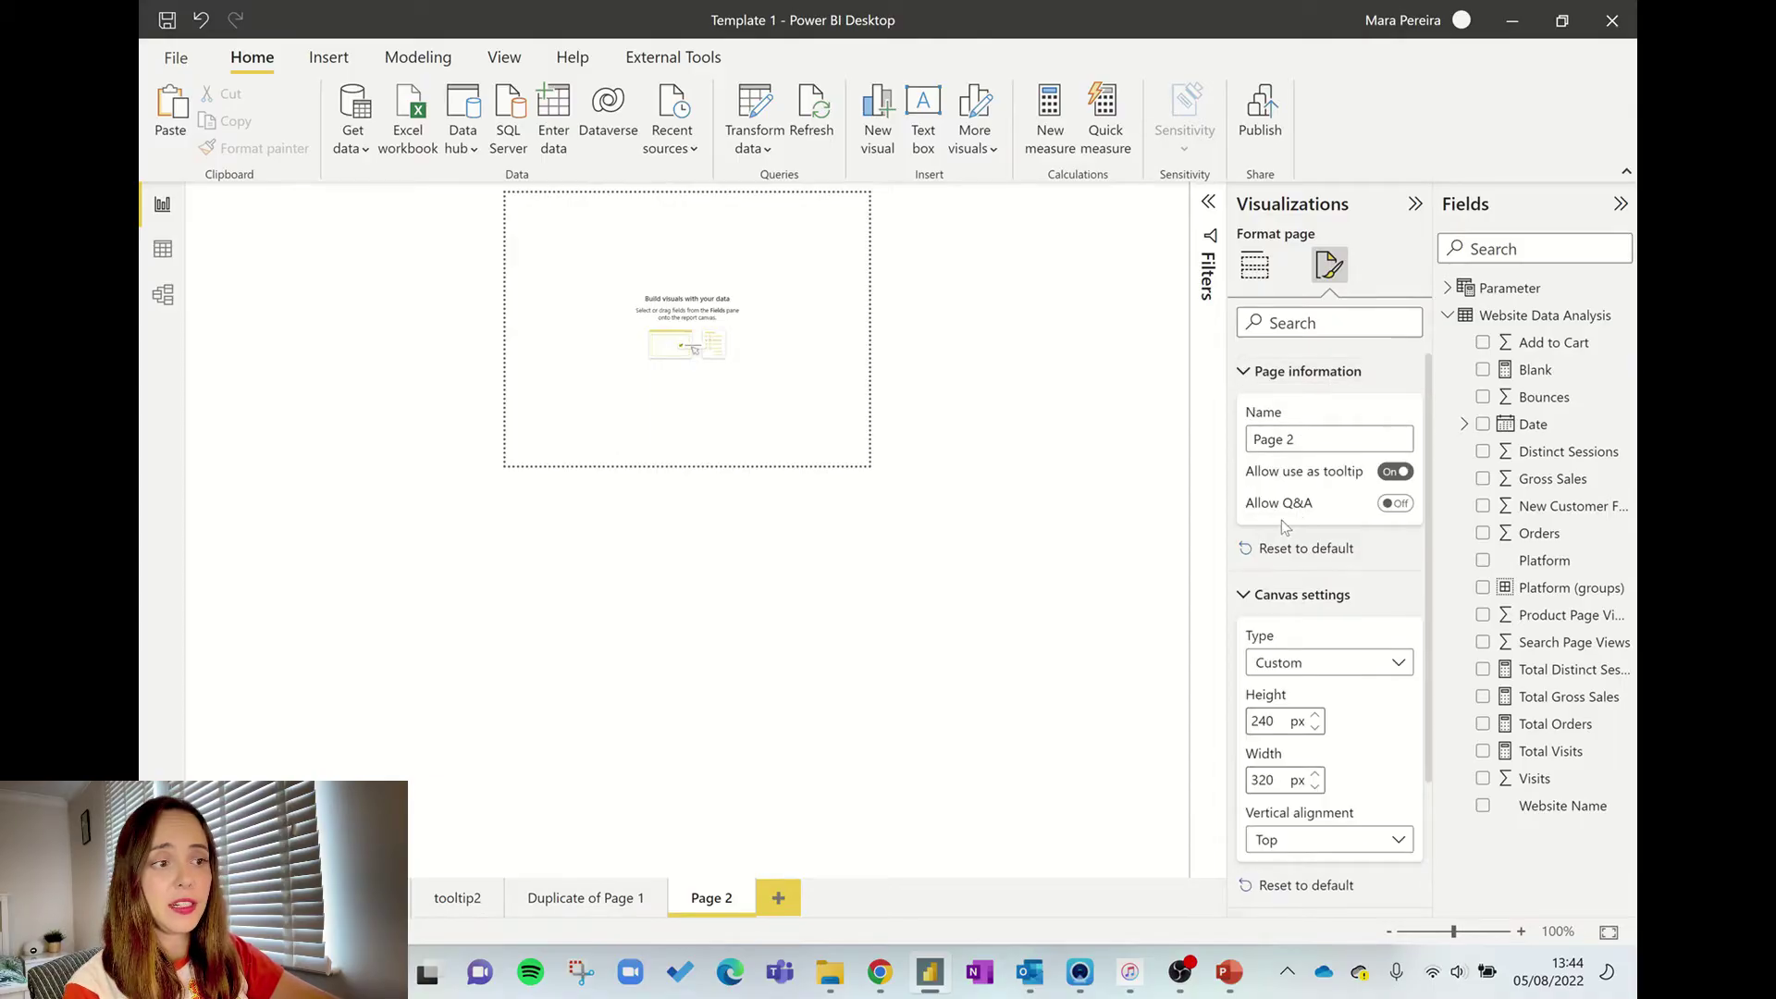
left_click(1321, 372)
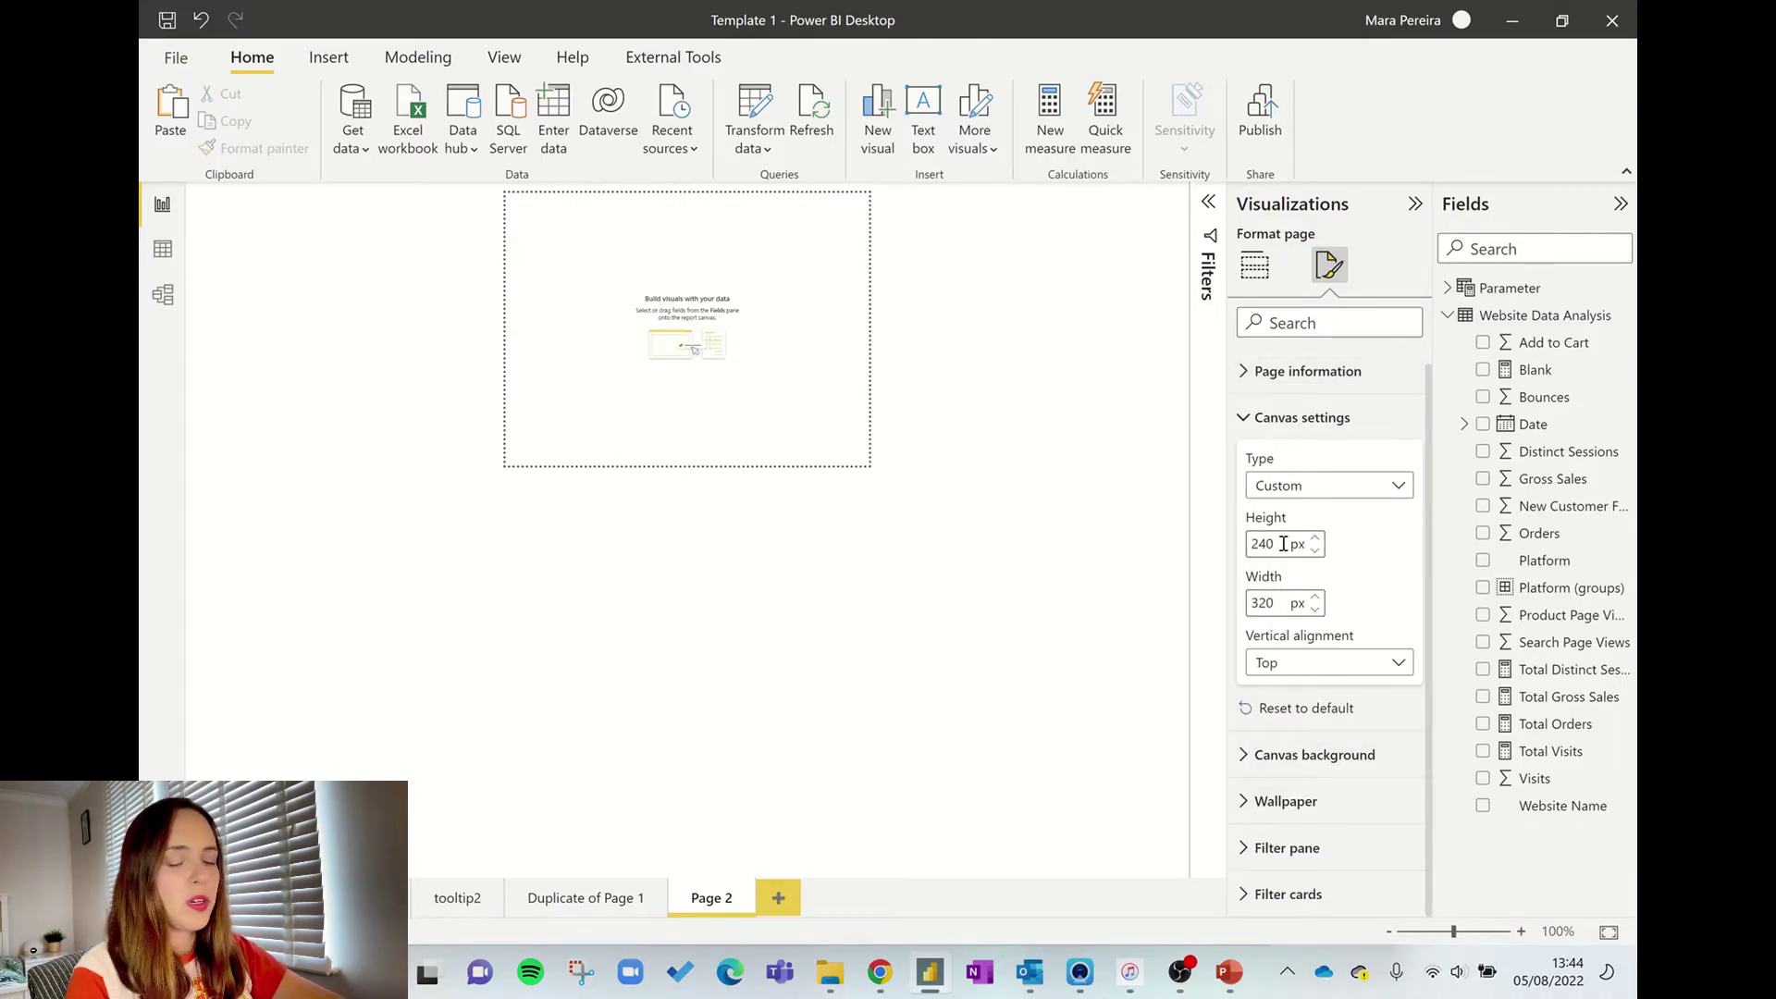
left_click_drag(1283, 544, 1202, 550)
type("100")
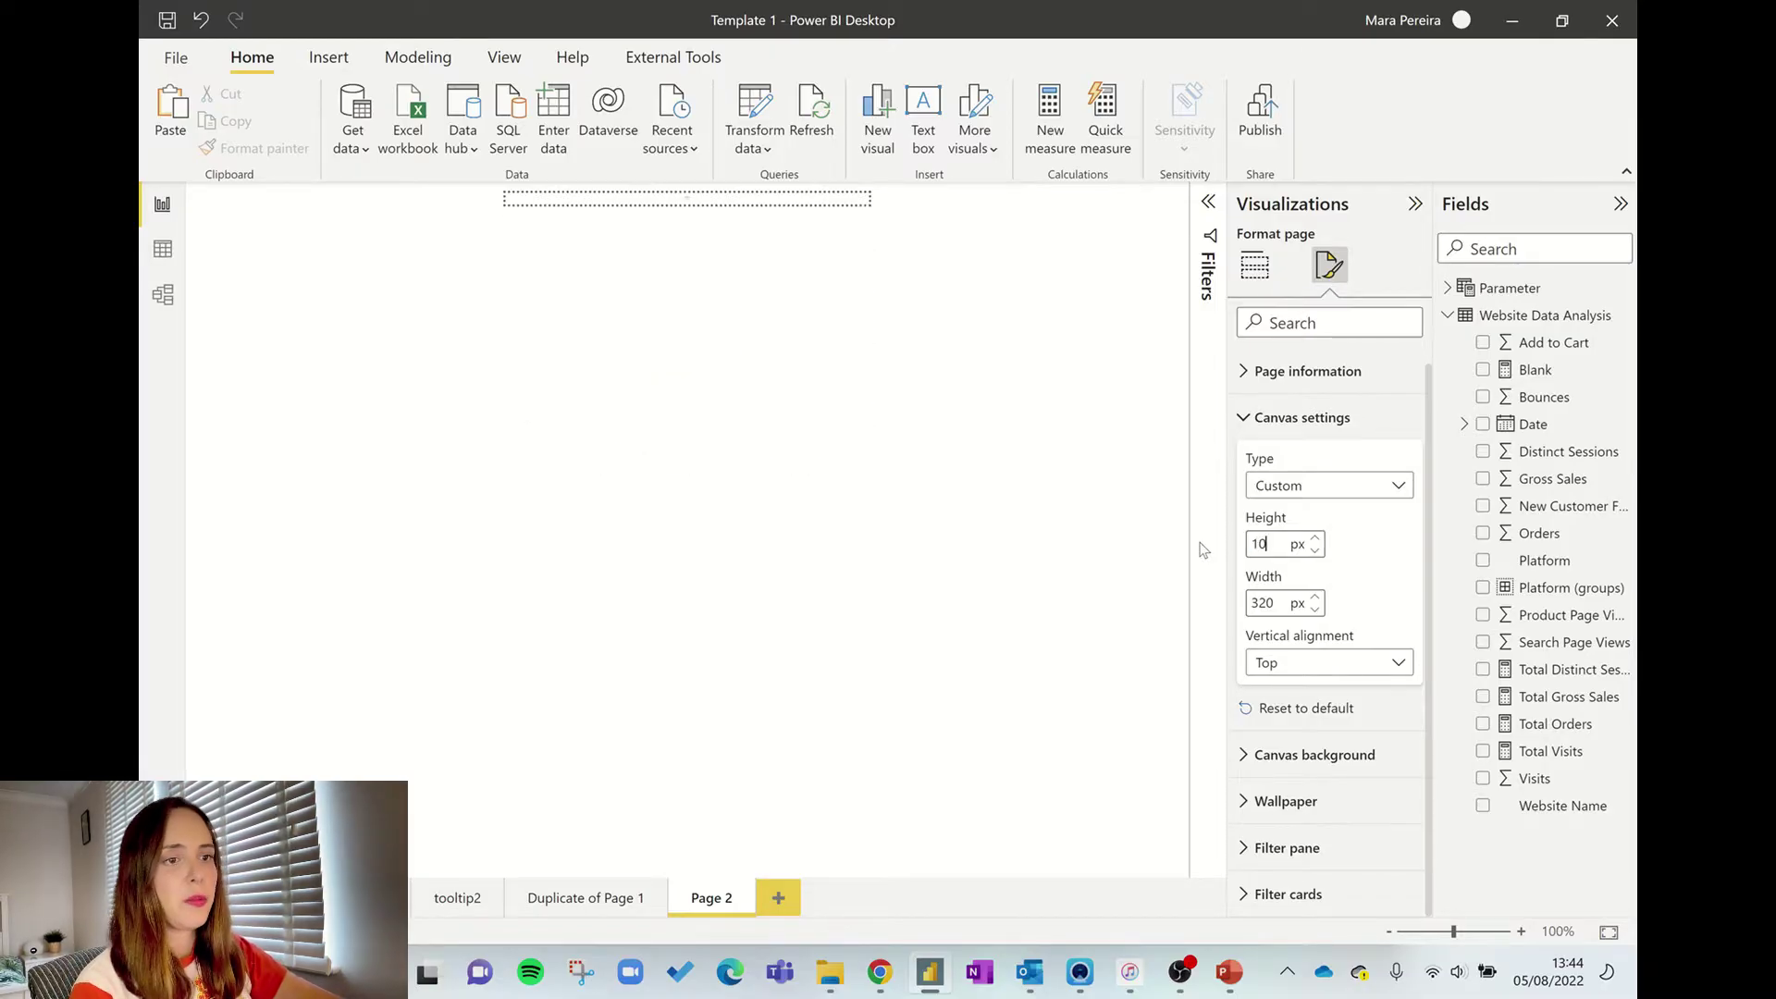
left_click(1254, 265)
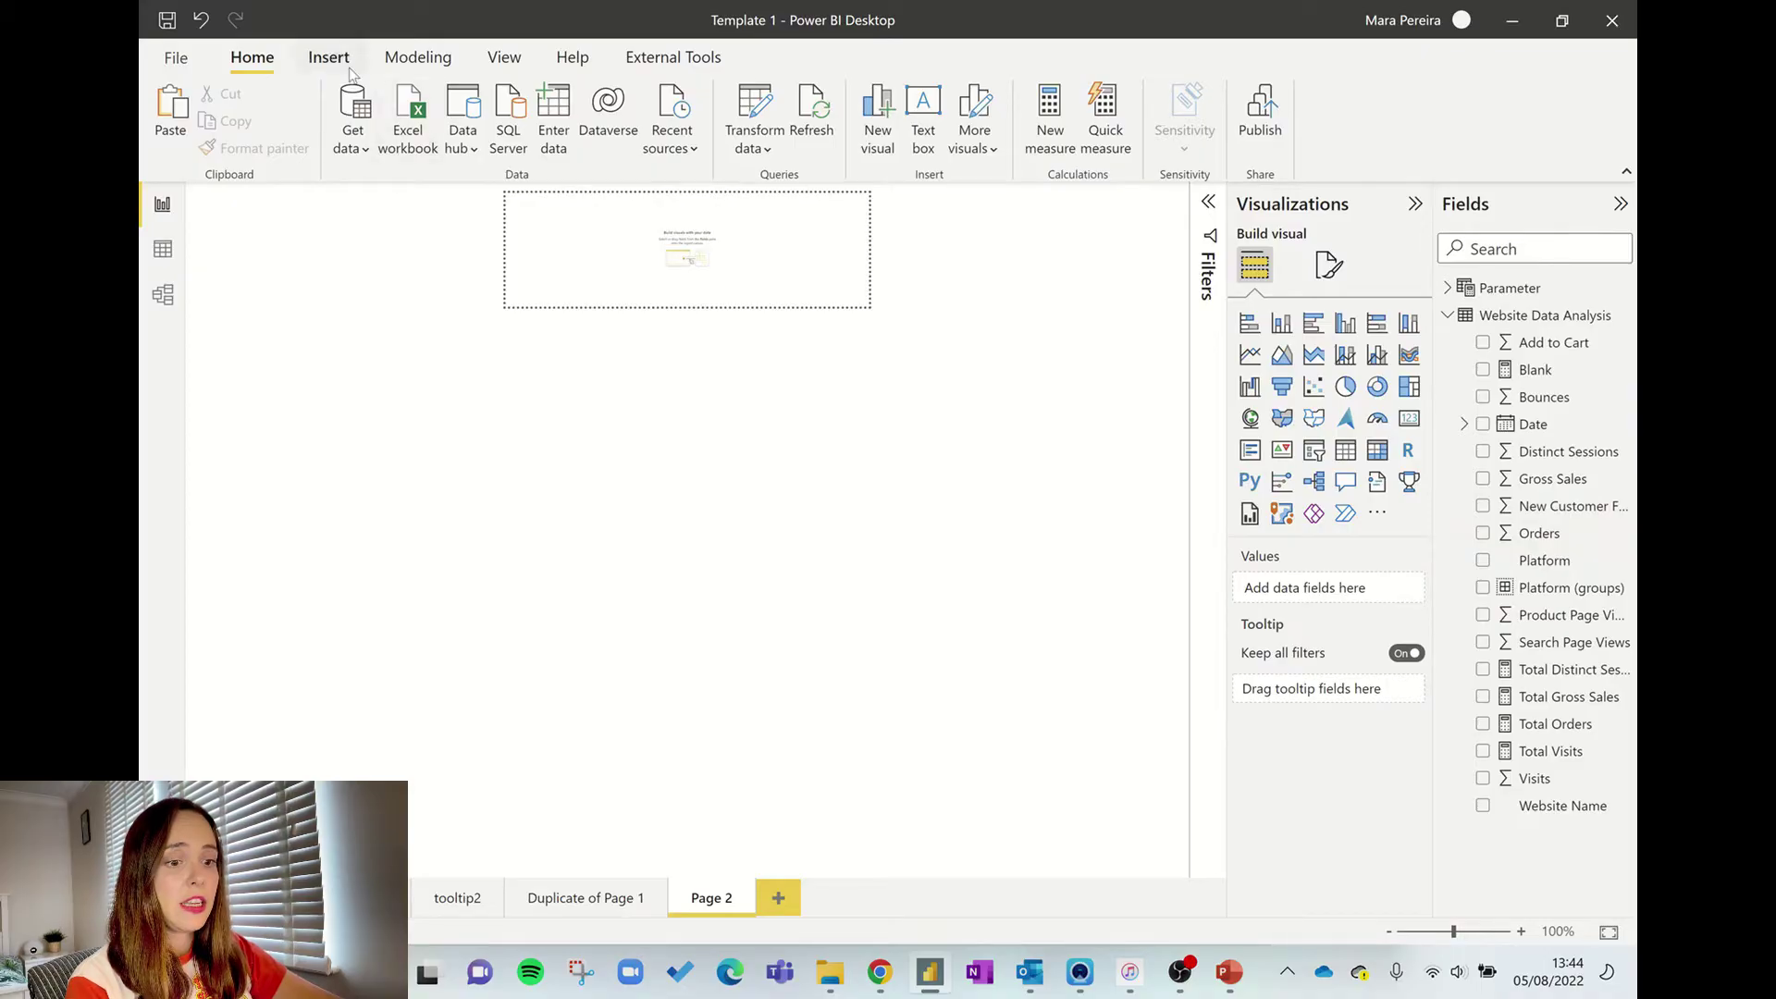
- Insert a text box on the tooltip page and stretch it across the whole page
left_click(925, 120)
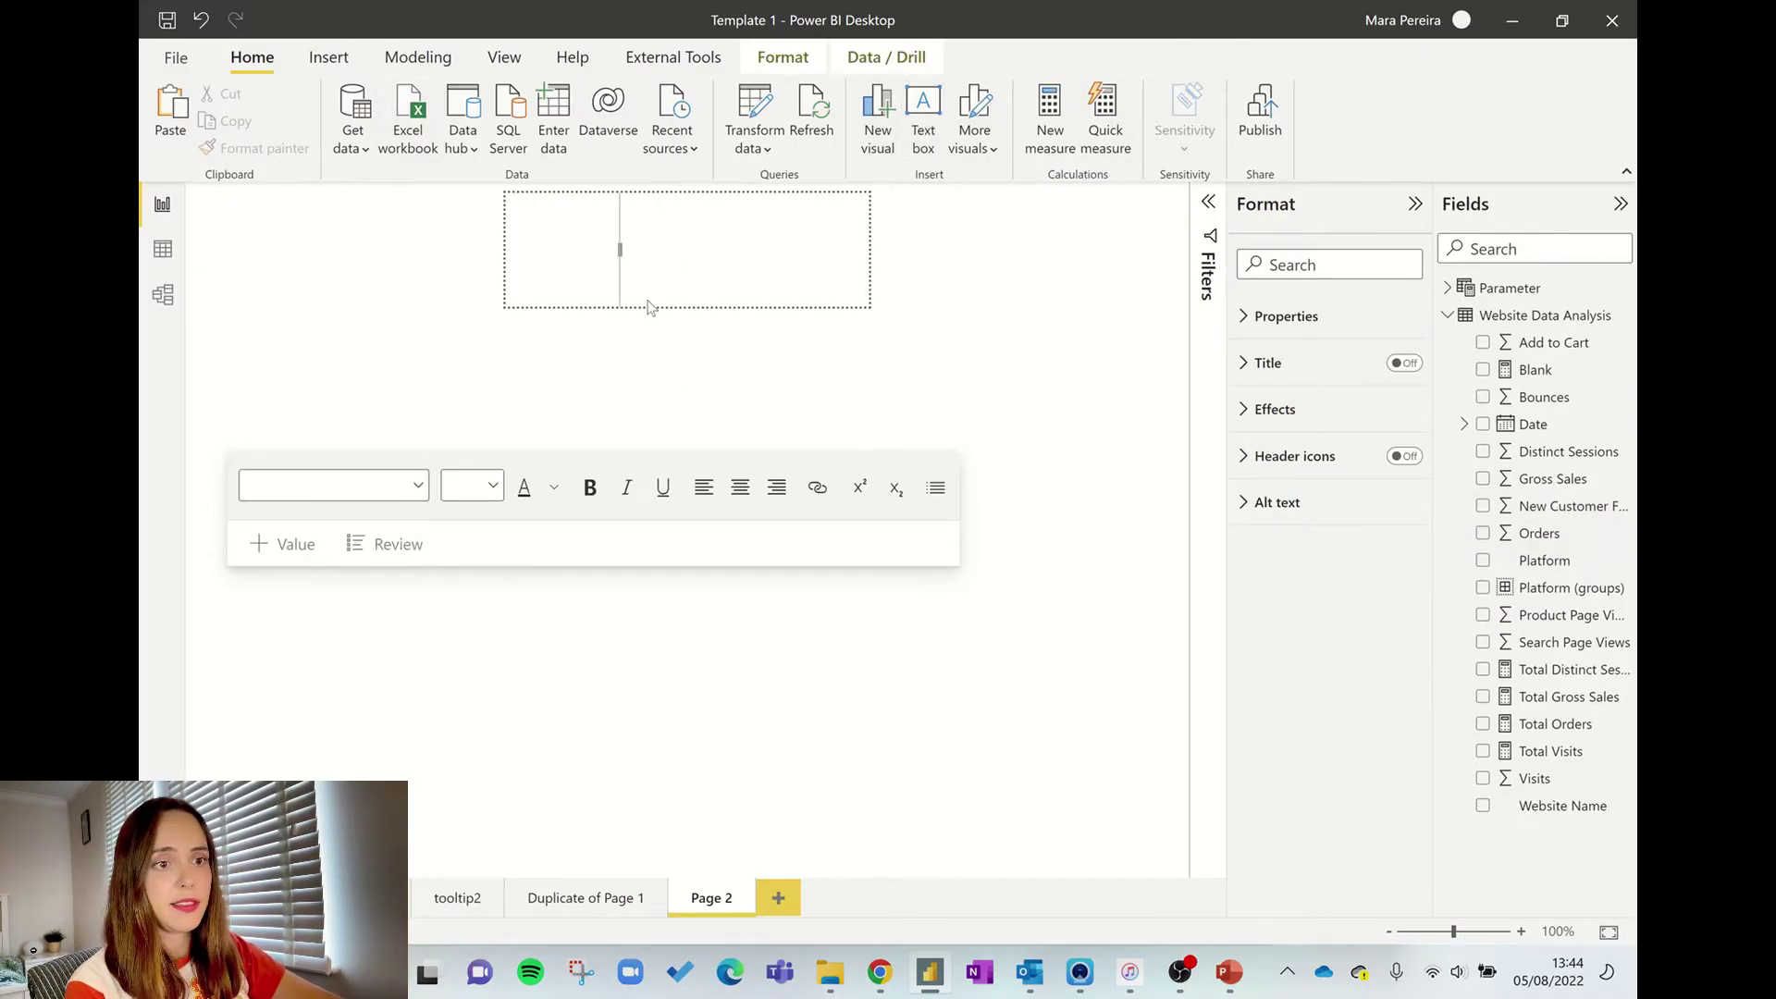
key("Escape")
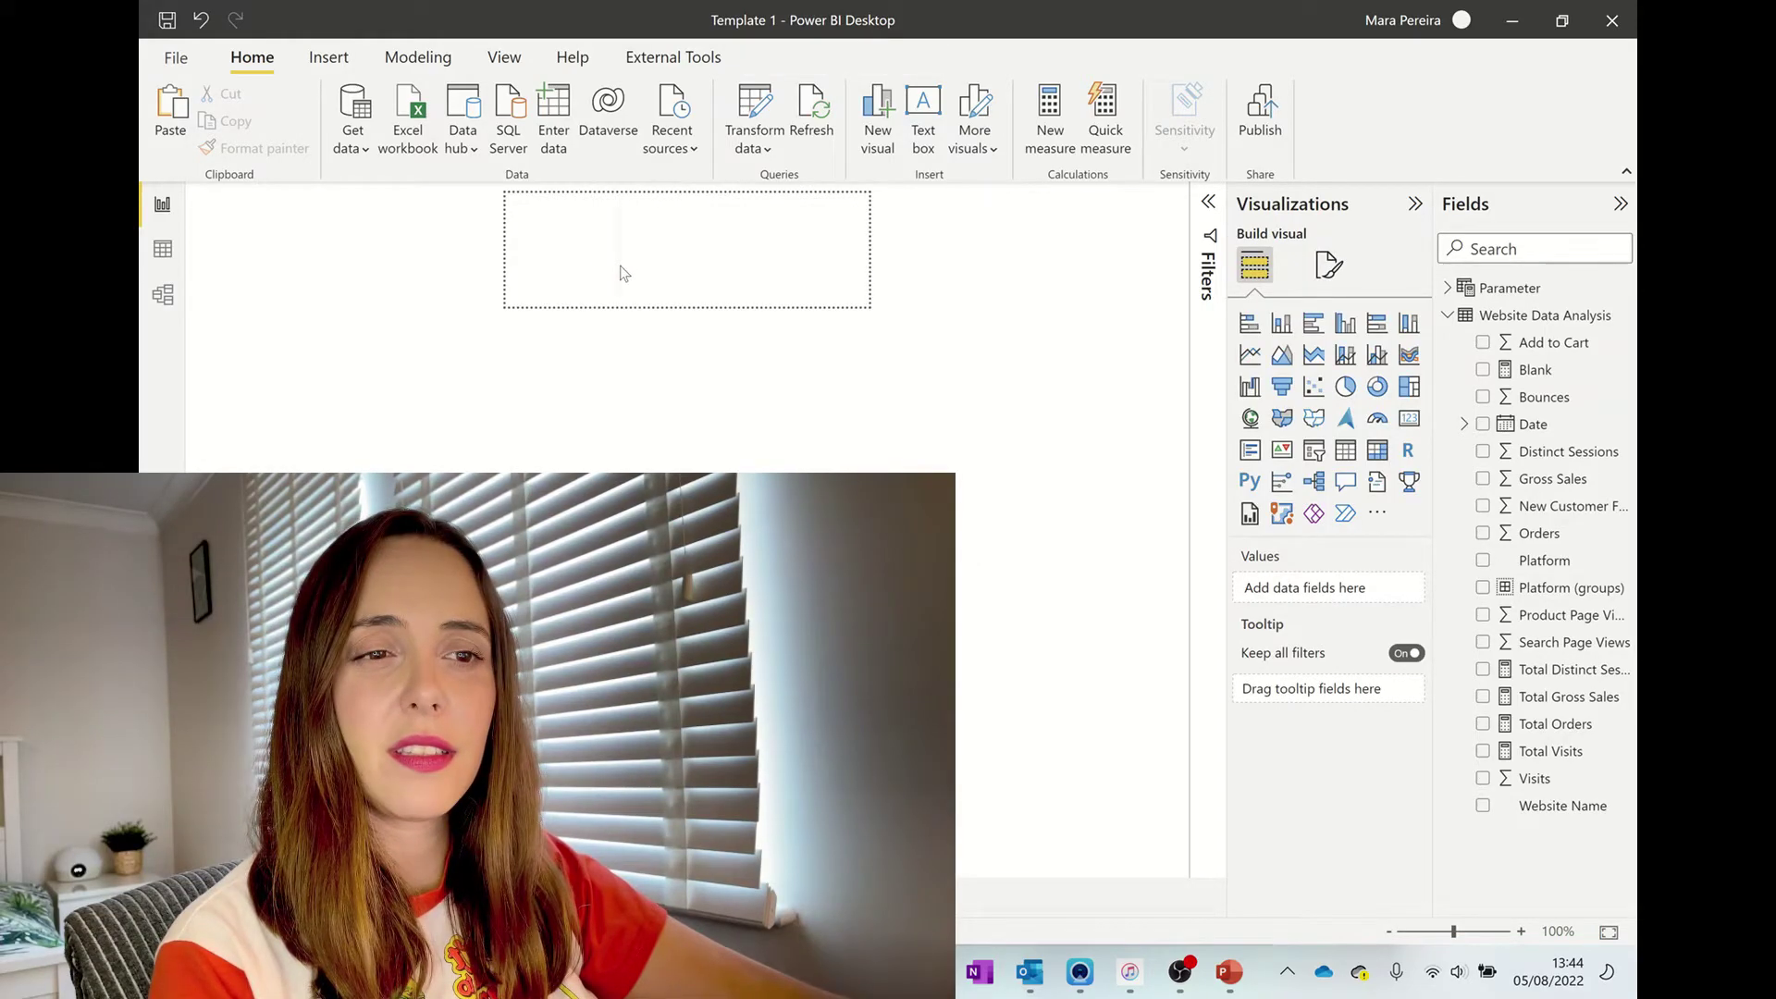
left_click(619, 267)
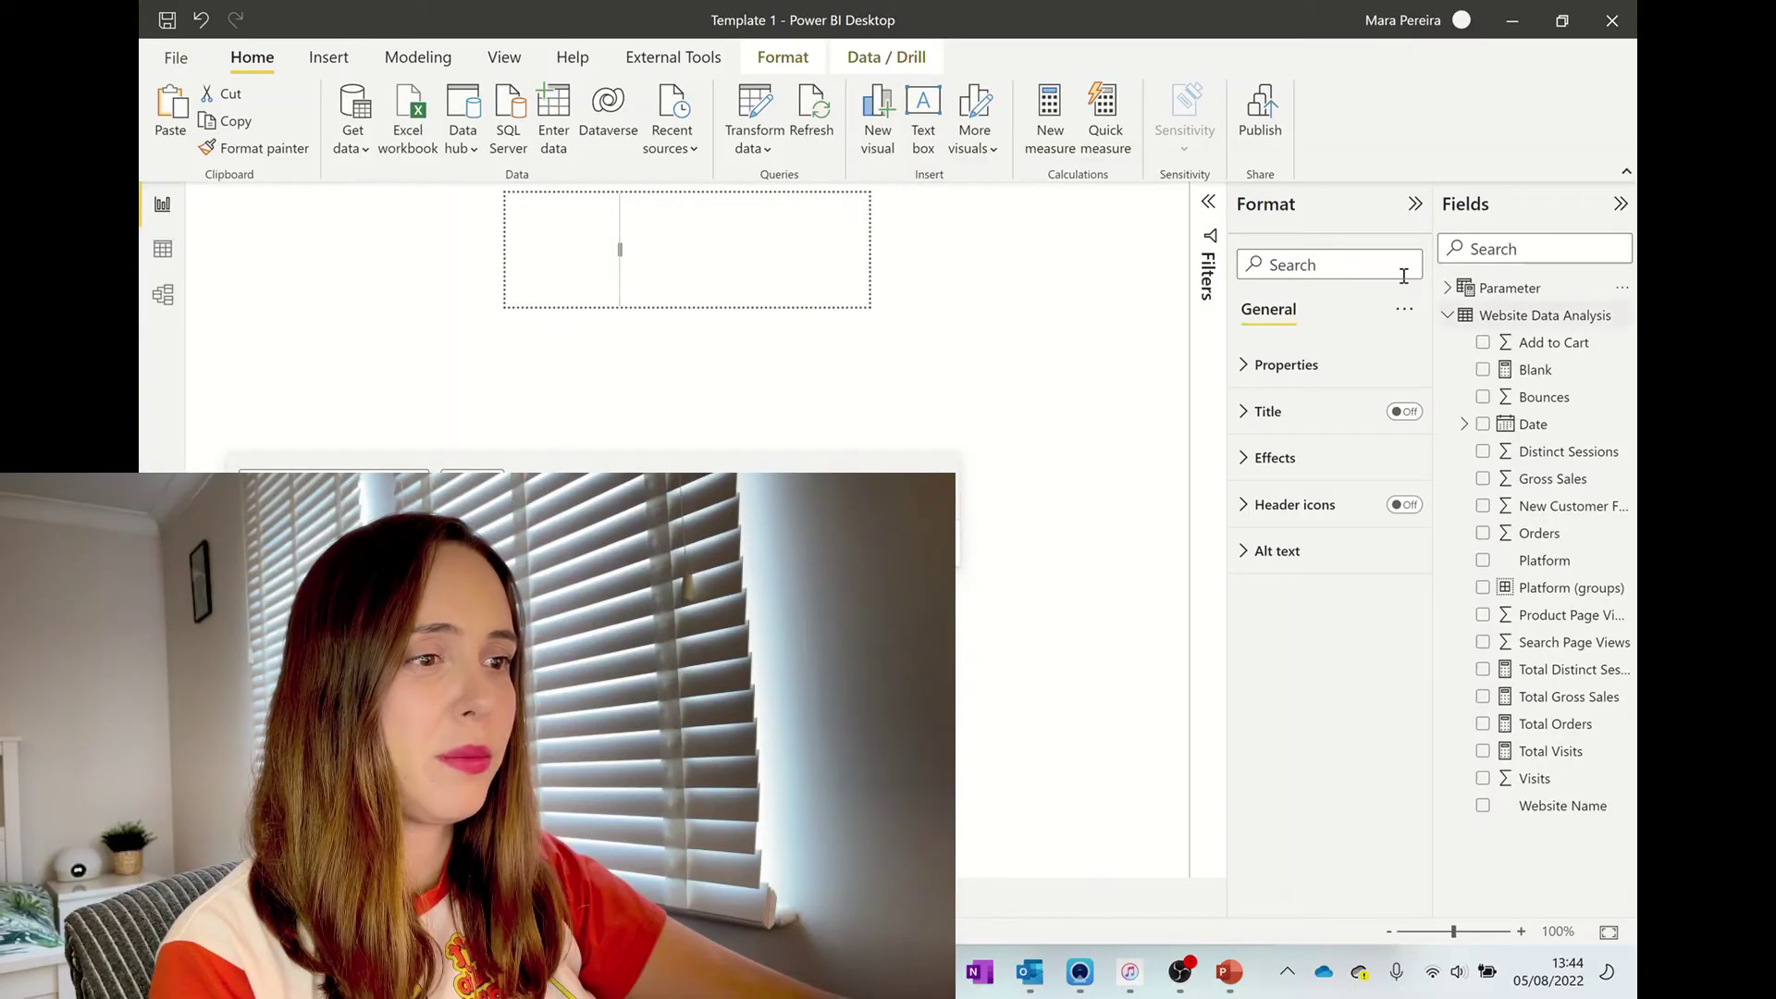
left_click(1285, 365)
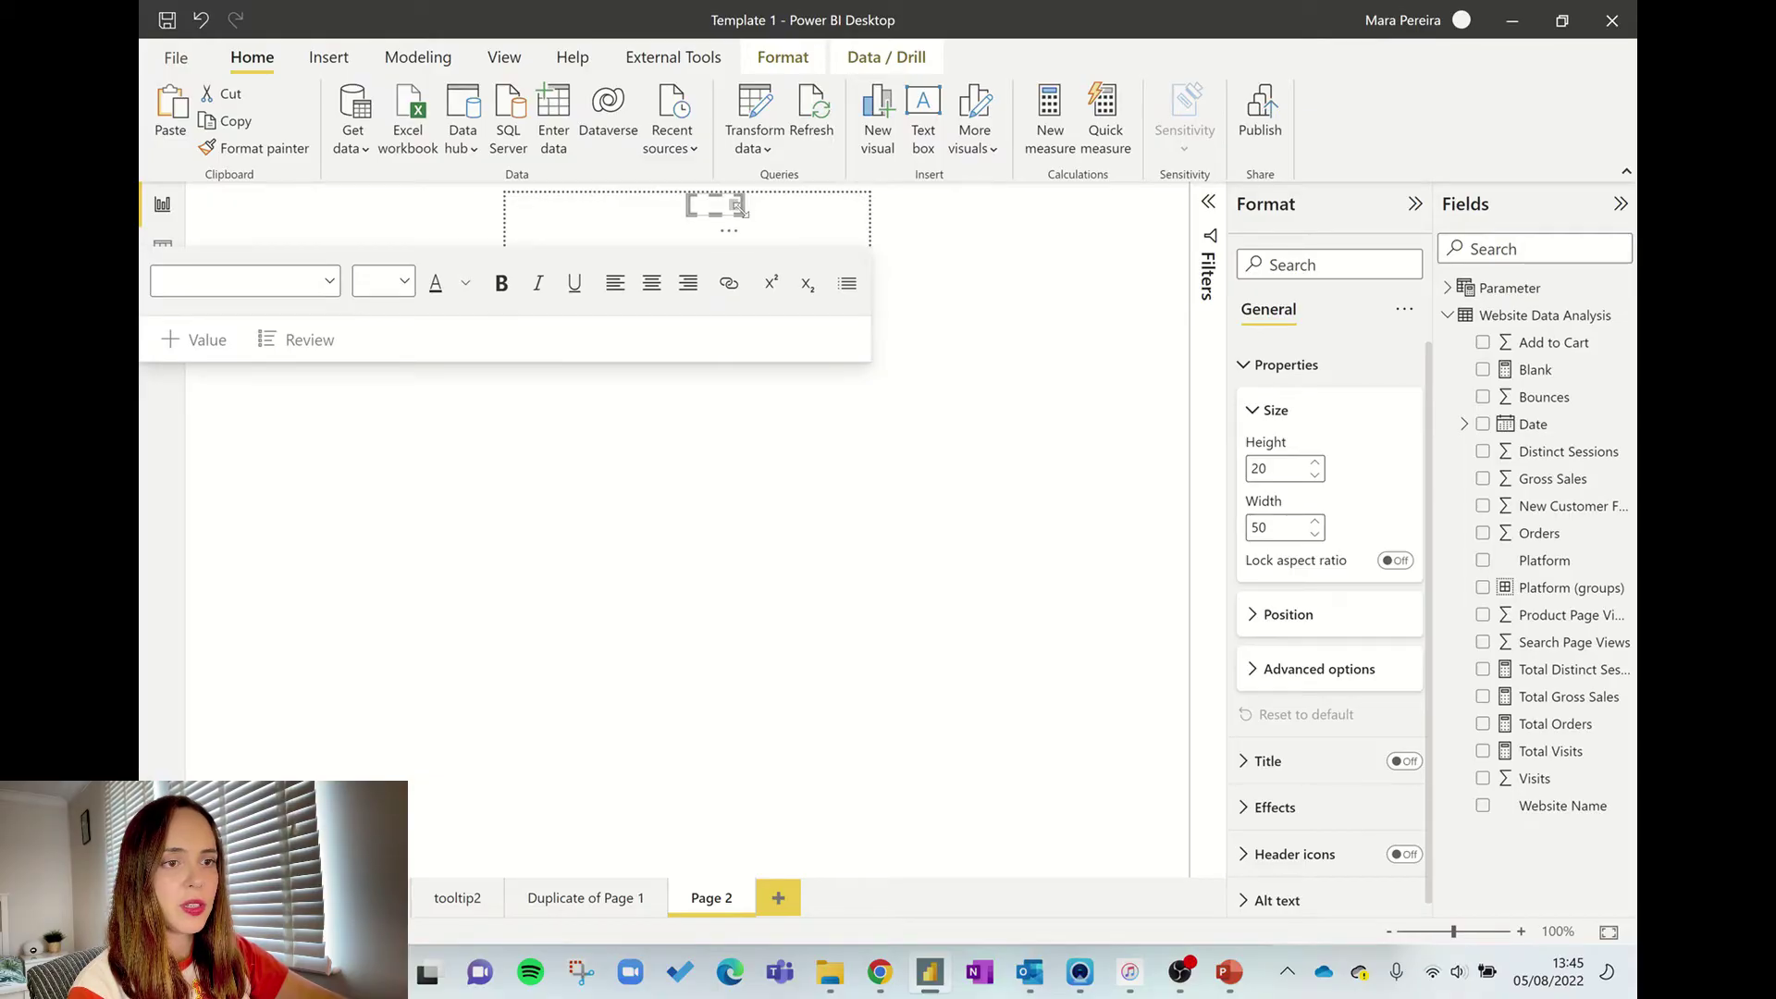
left_click_drag(740, 209, 534, 234)
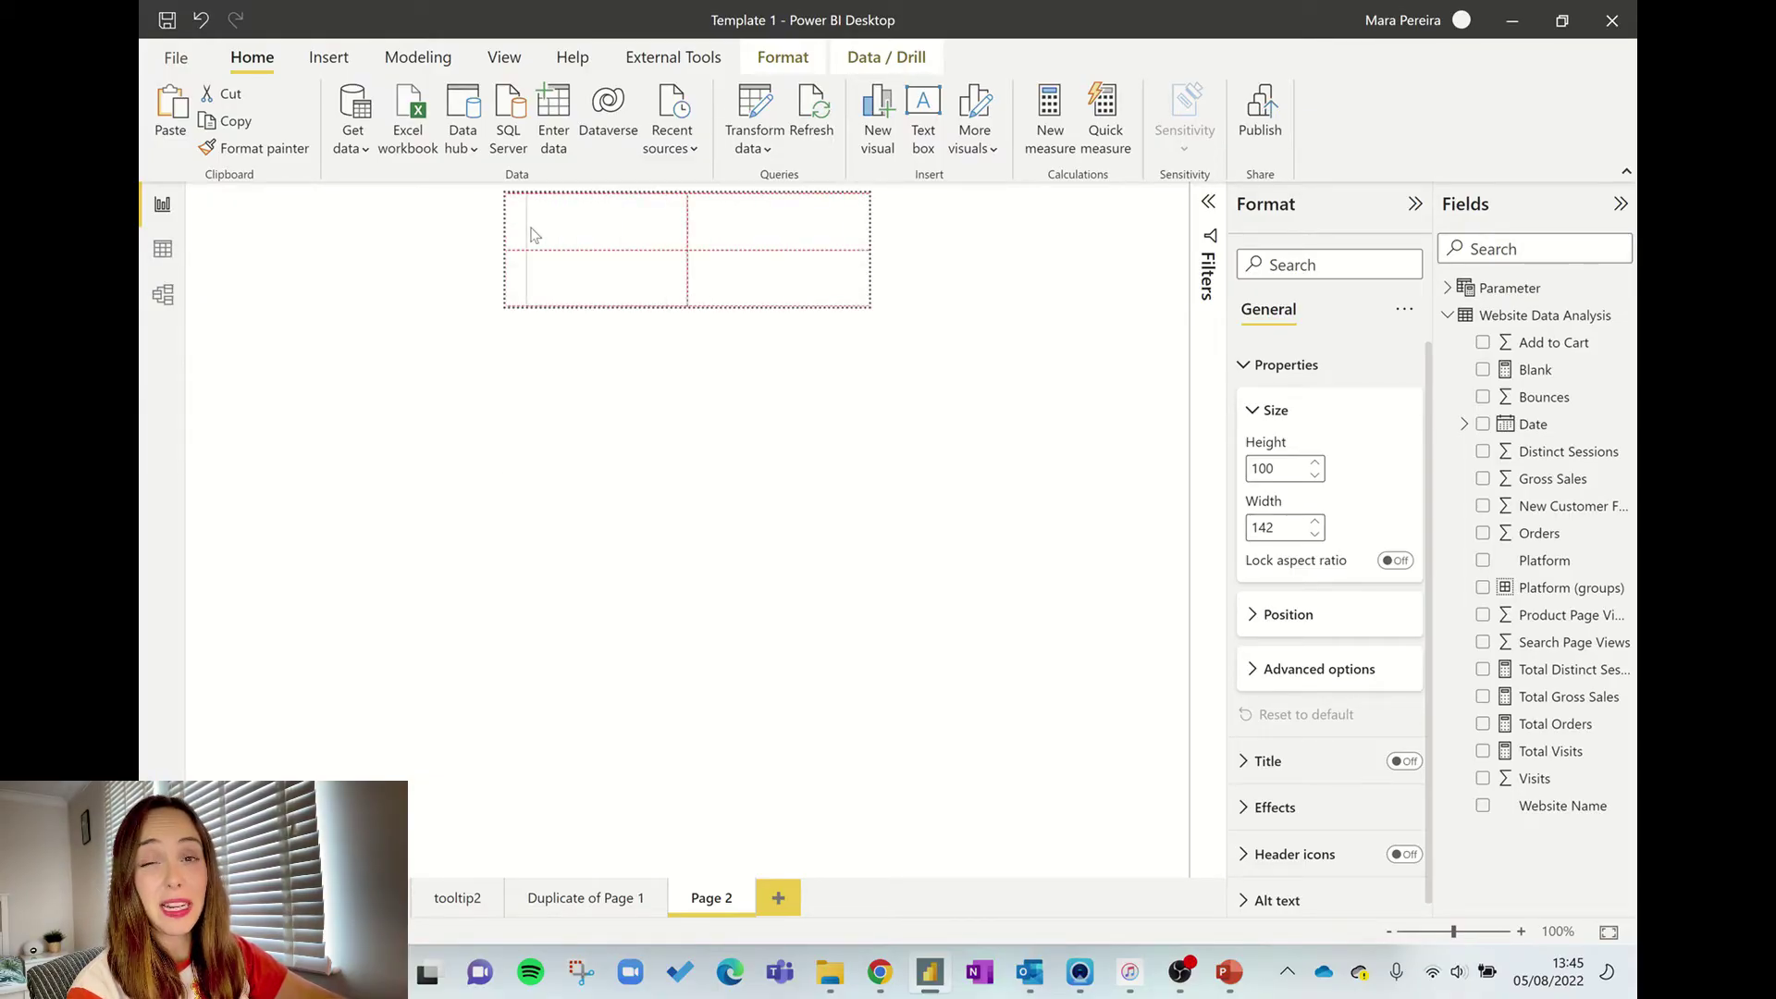
left_click(679, 260)
left_click_drag(685, 270, 860, 274)
- Complete the text box wording 'This is my text or definition' and rename Page 2 to tooltip3
left_click(754, 253)
type("or definition")
key("Escape")
left_click(758, 205)
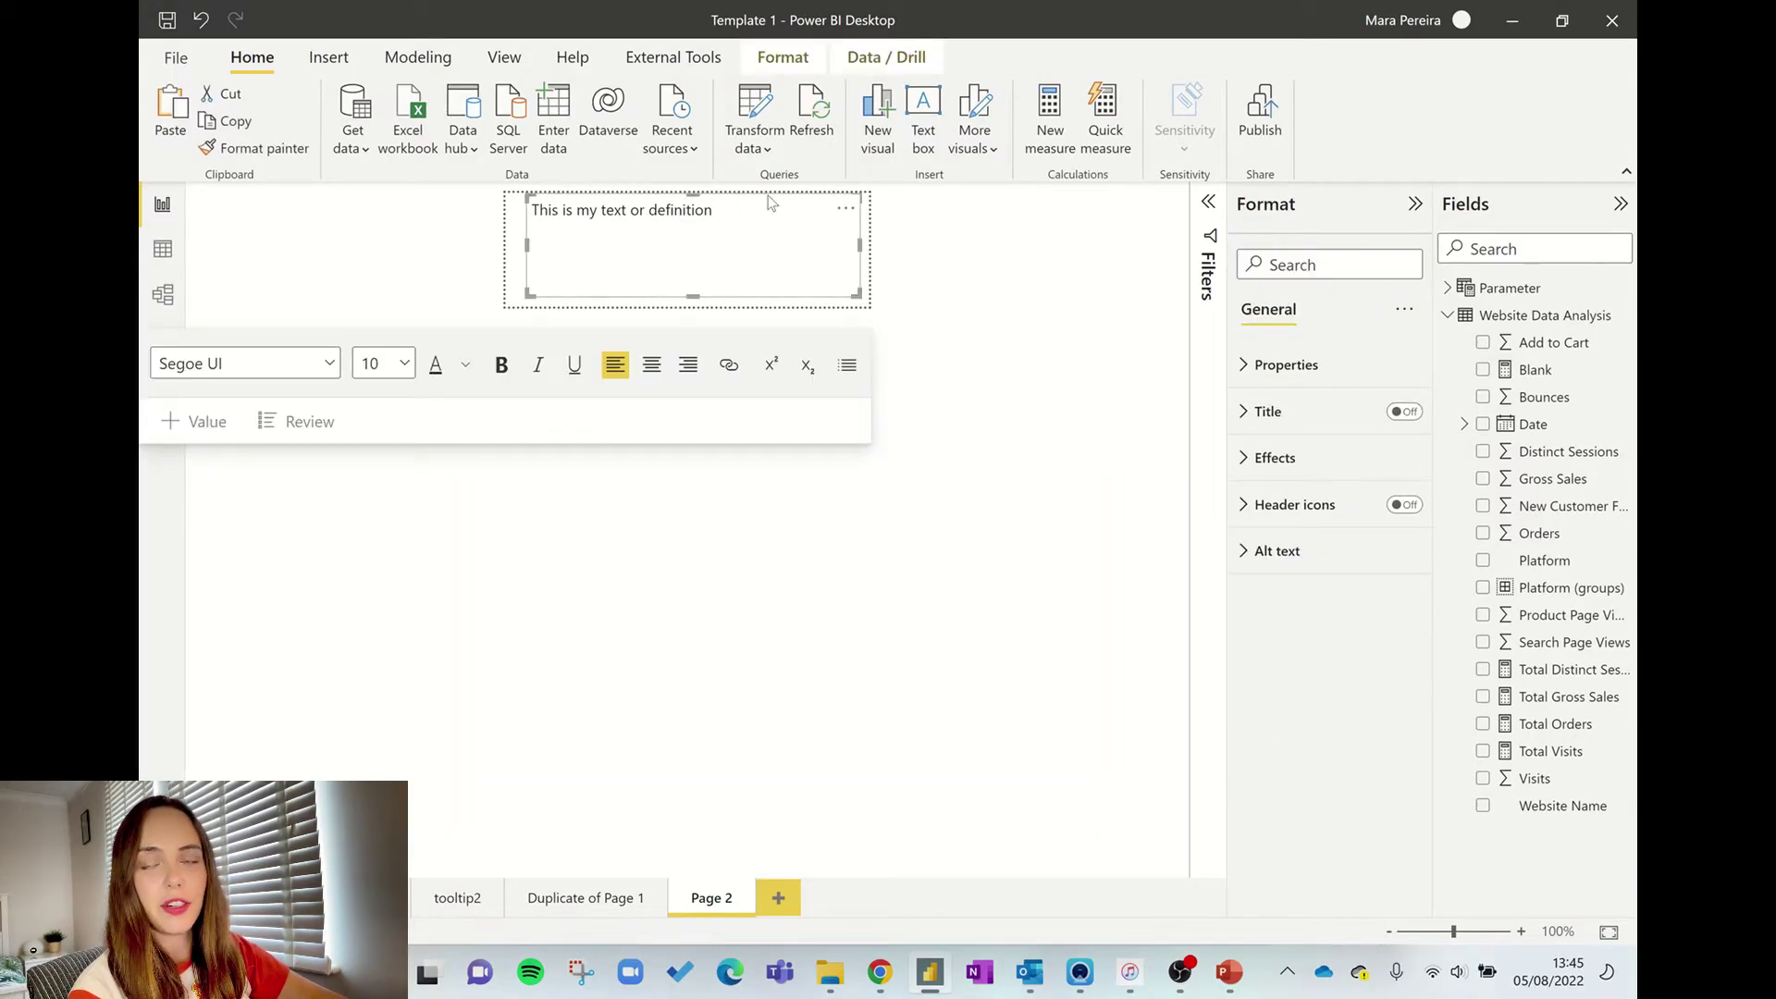
left_click(758, 649)
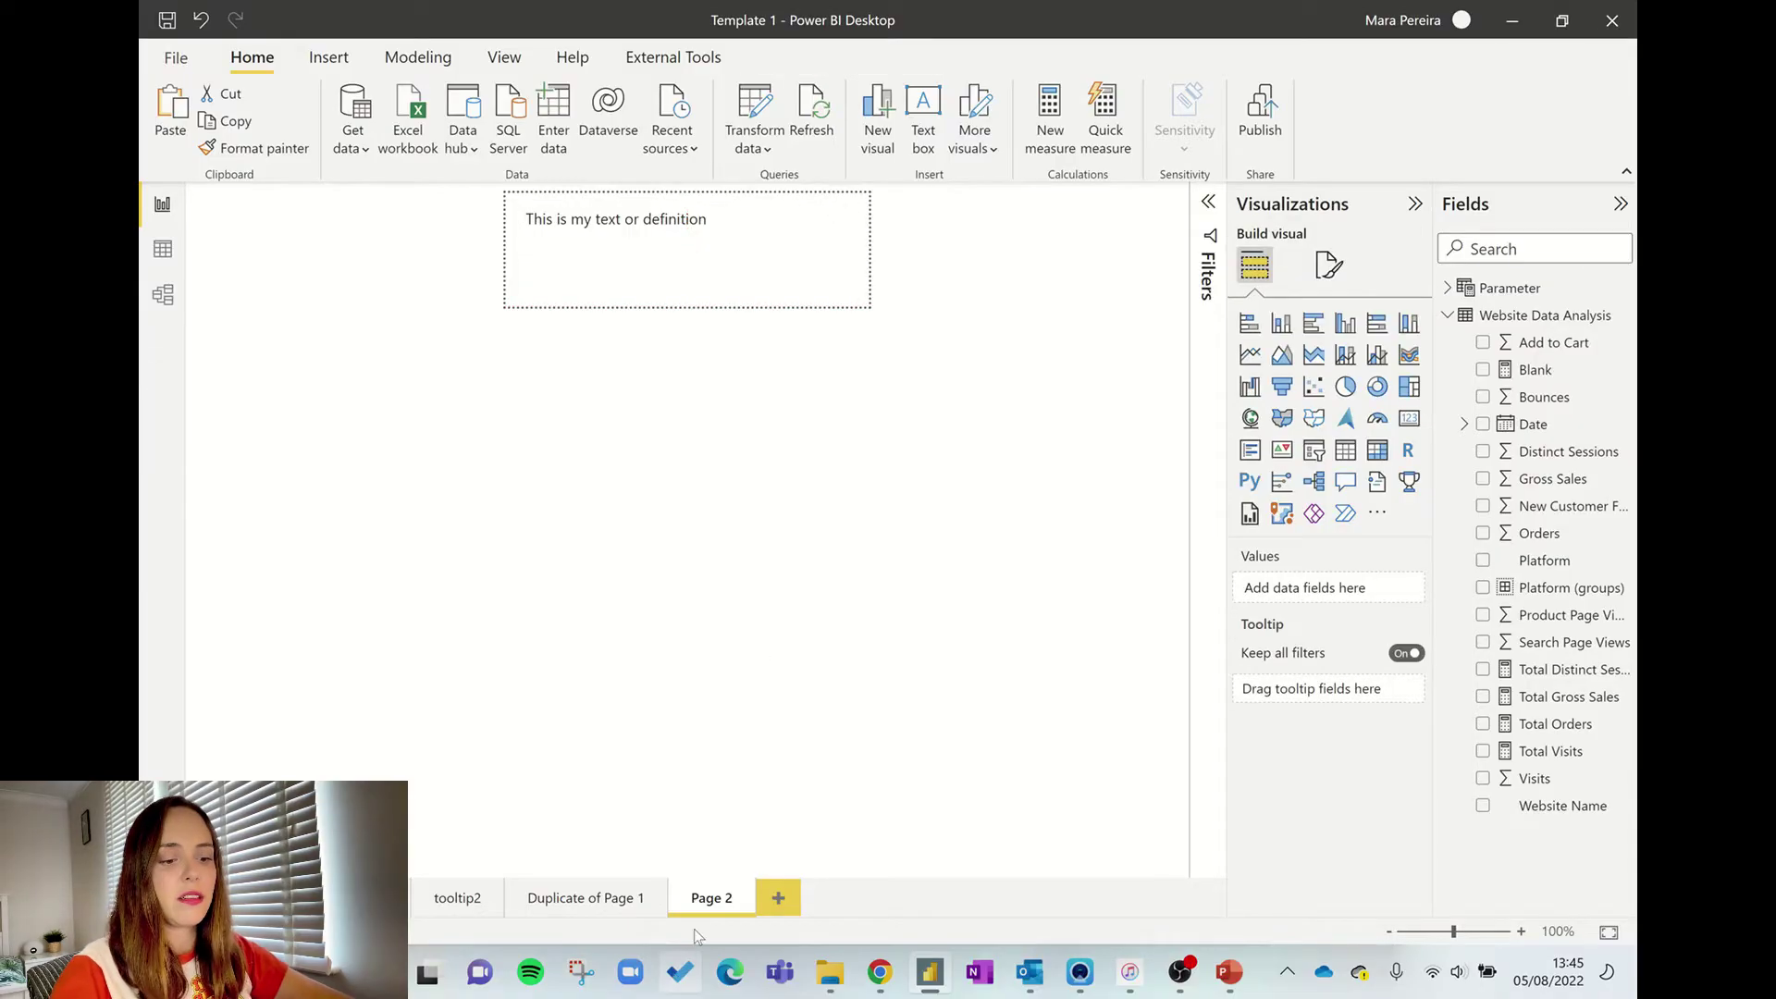
double_click(725, 898)
type("tool")
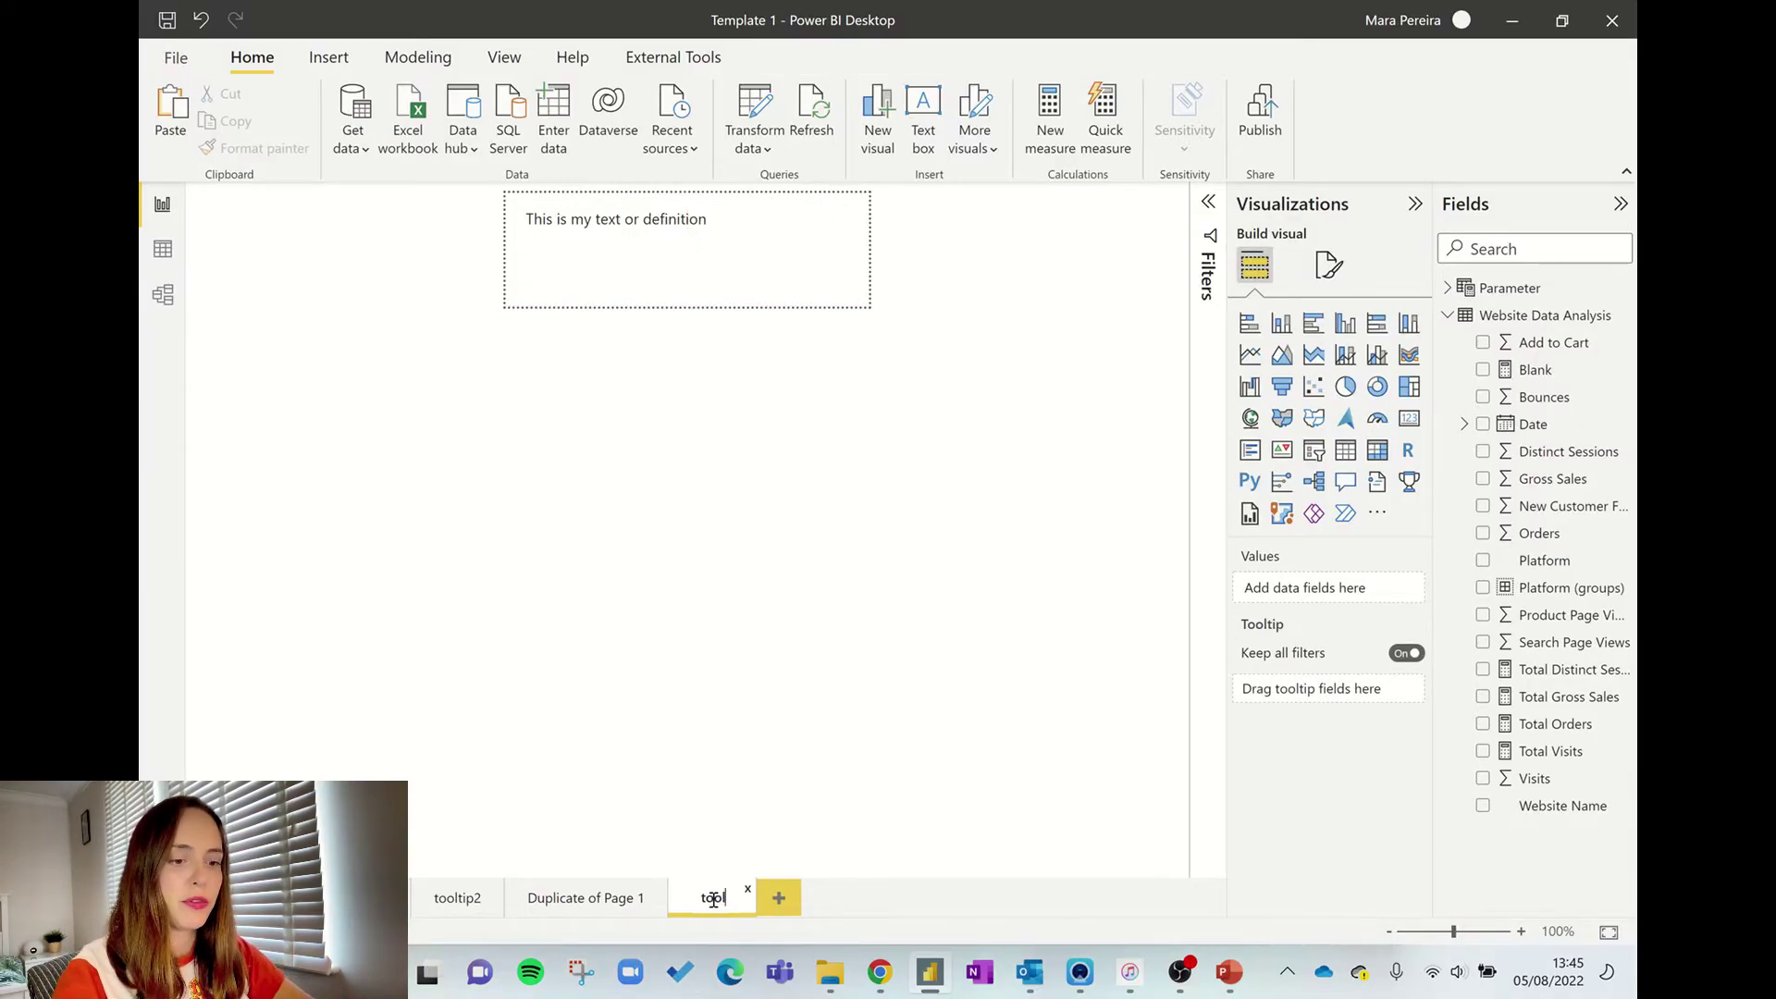
type("tip3")
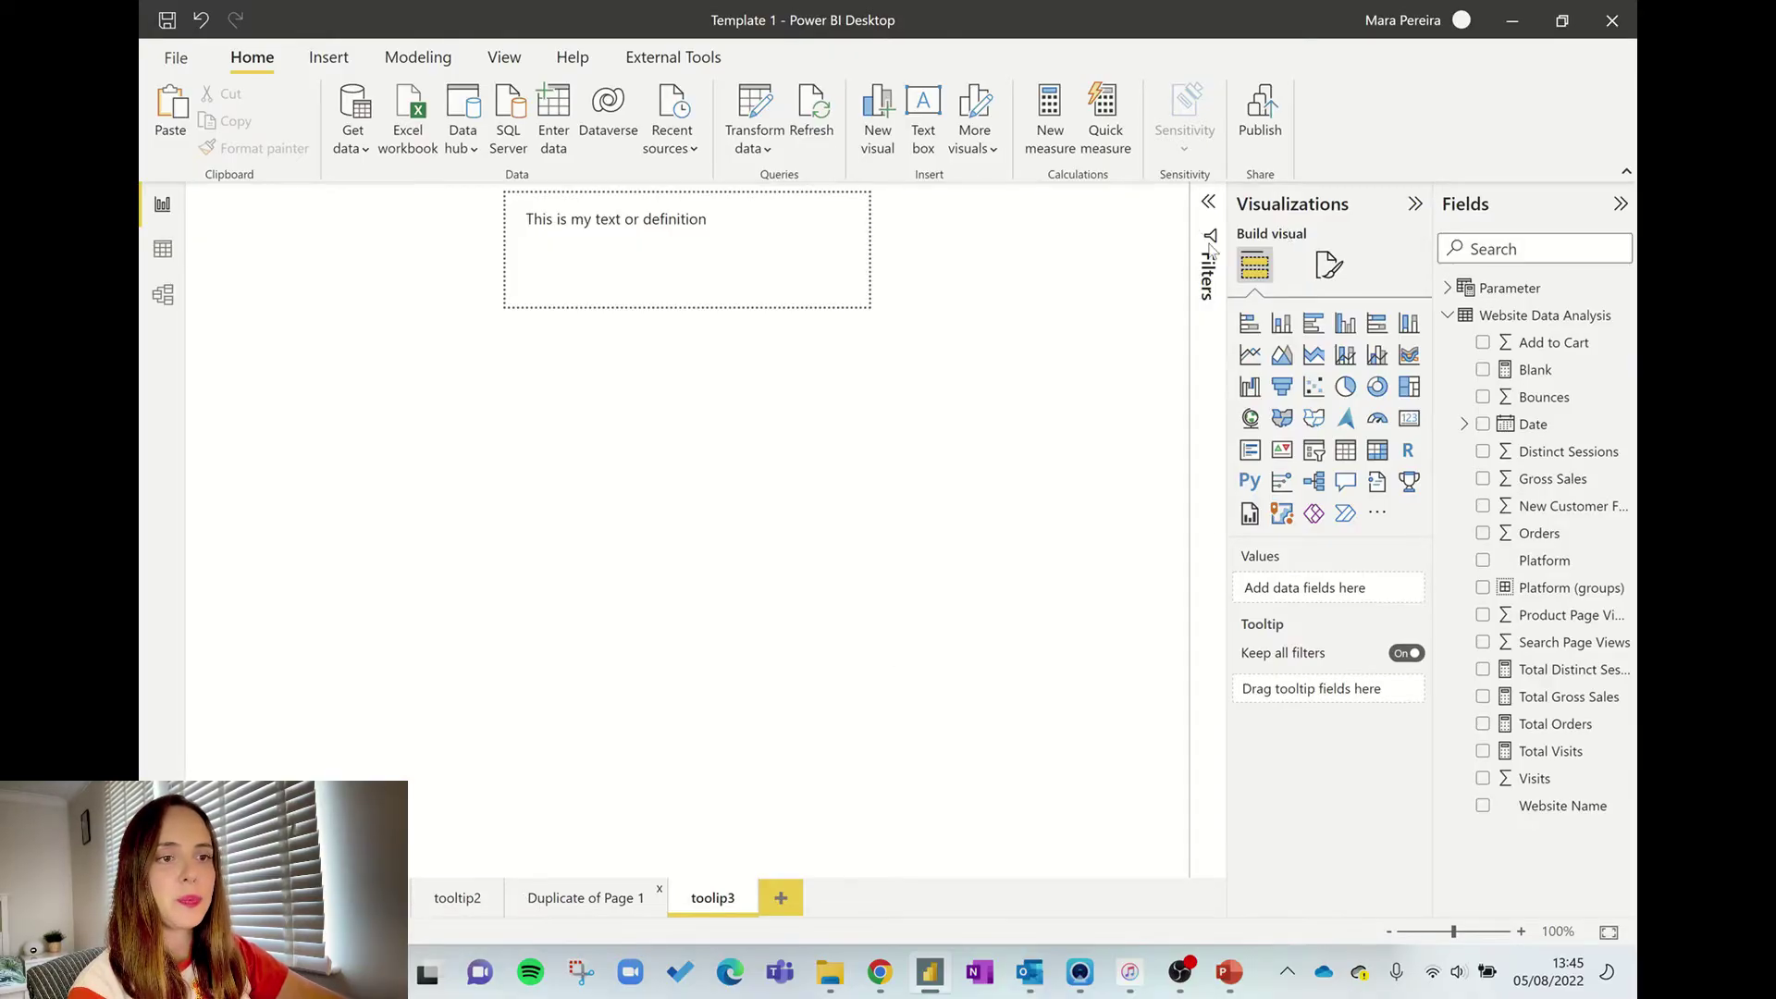
- On Duplicate of Page 1, set the Orders help icon's tooltip page to tooltip3, then hover to test
key("ctrl+Page_Up")
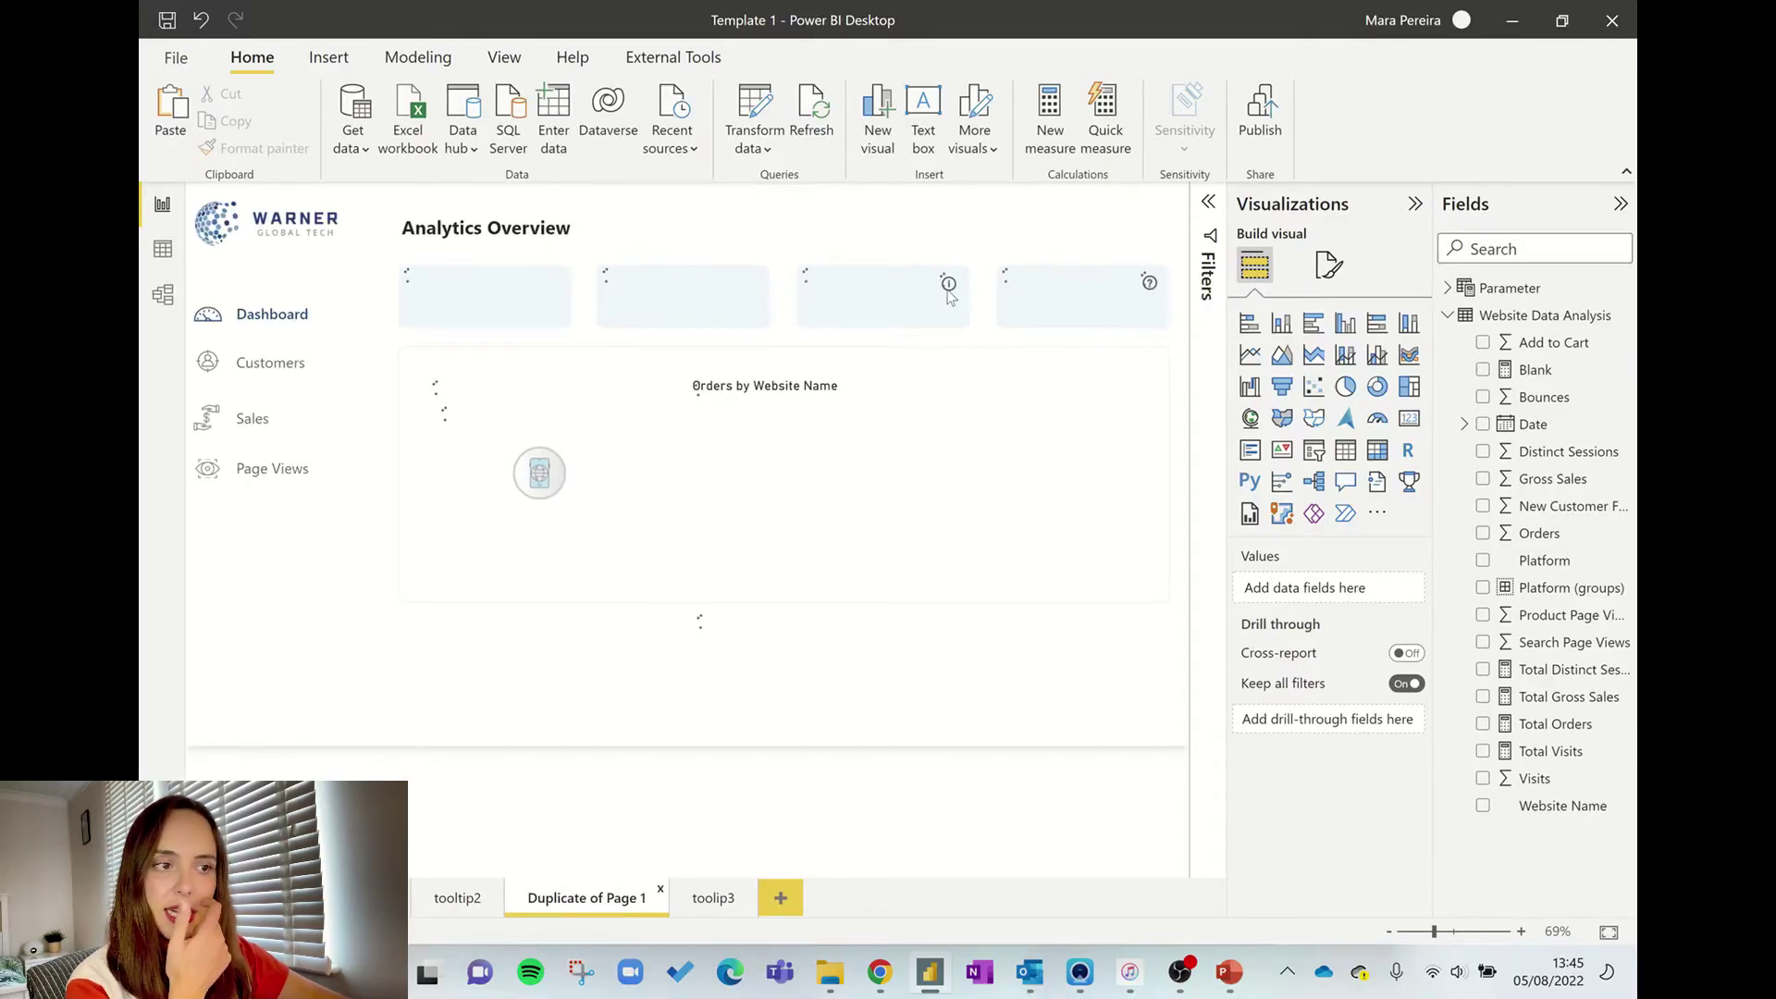
left_click(949, 286)
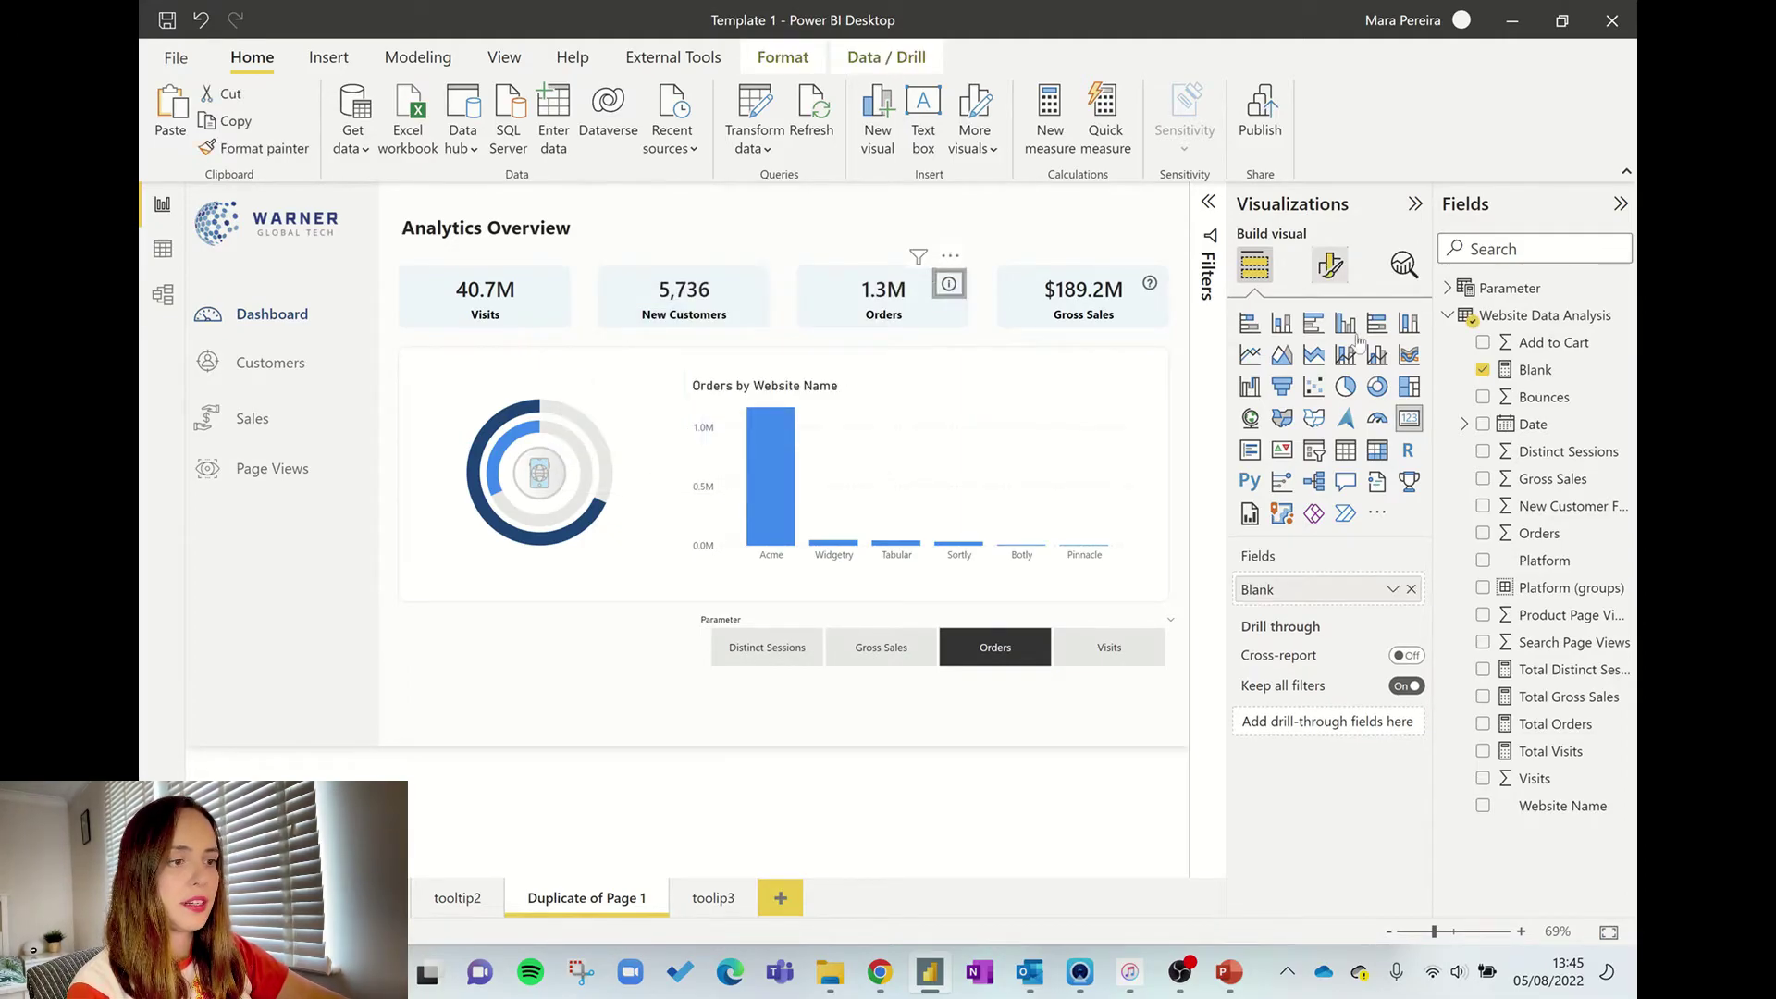
left_click(1330, 266)
left_click(1328, 367)
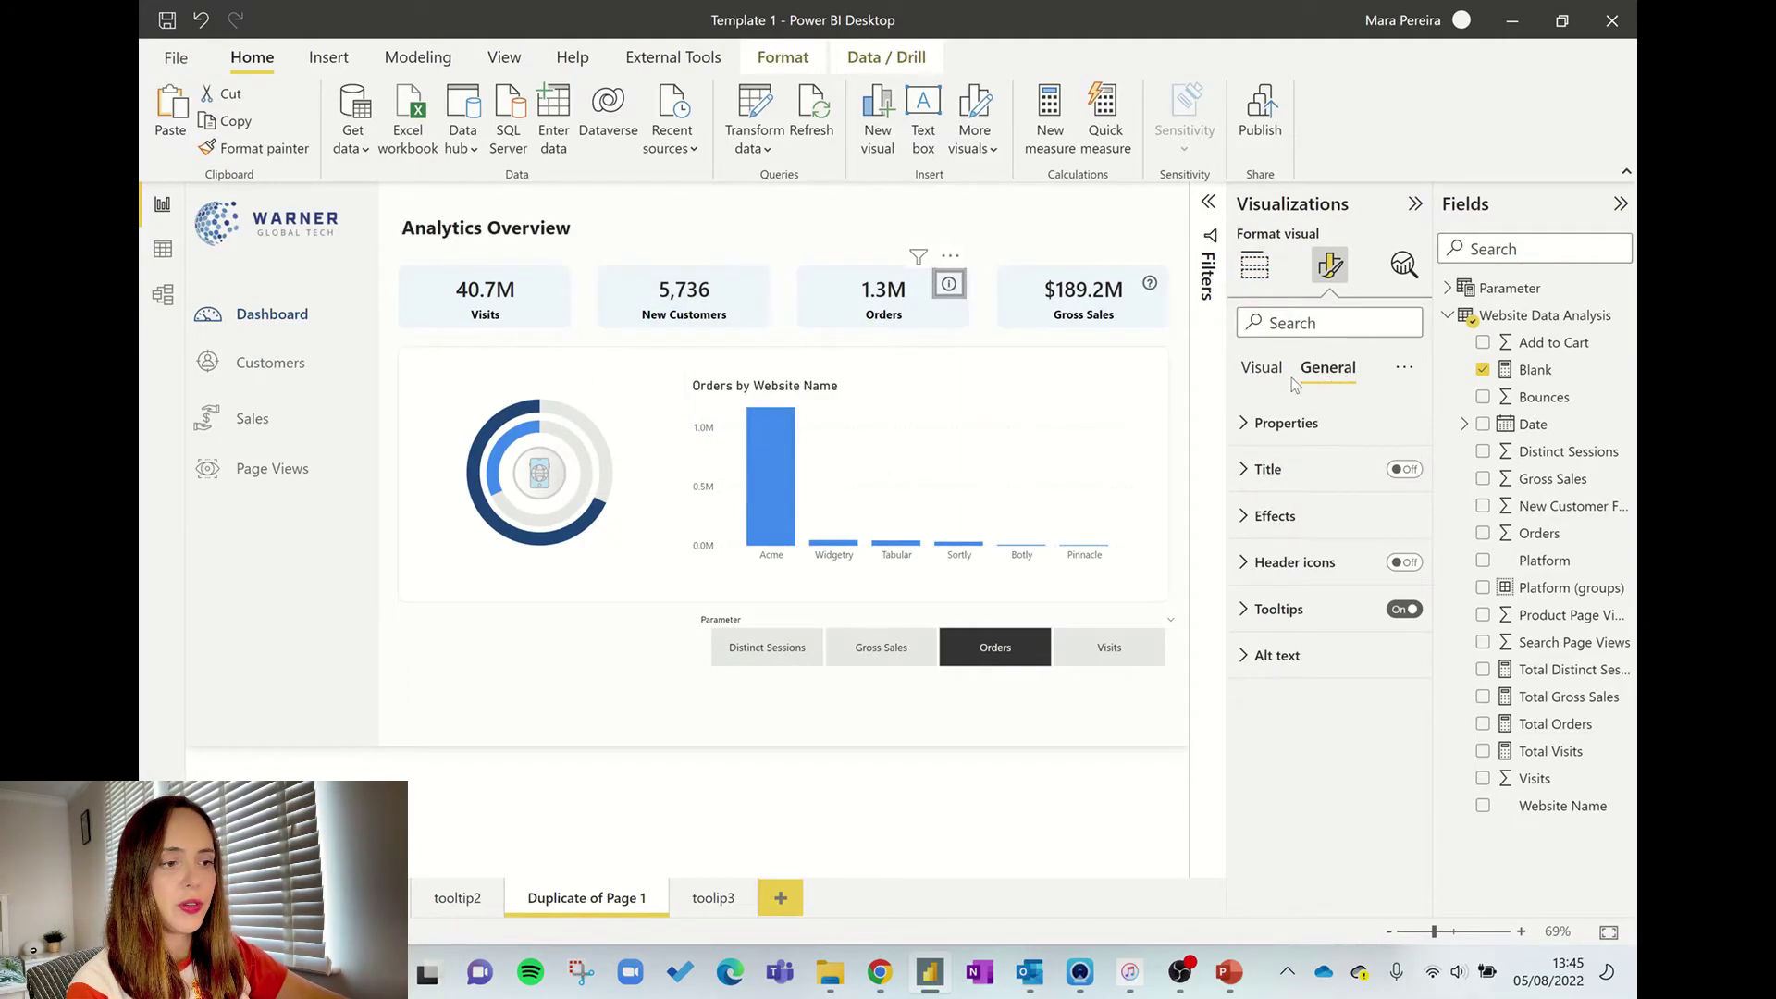
left_click(1265, 609)
scroll(1332, 647, "down", 1)
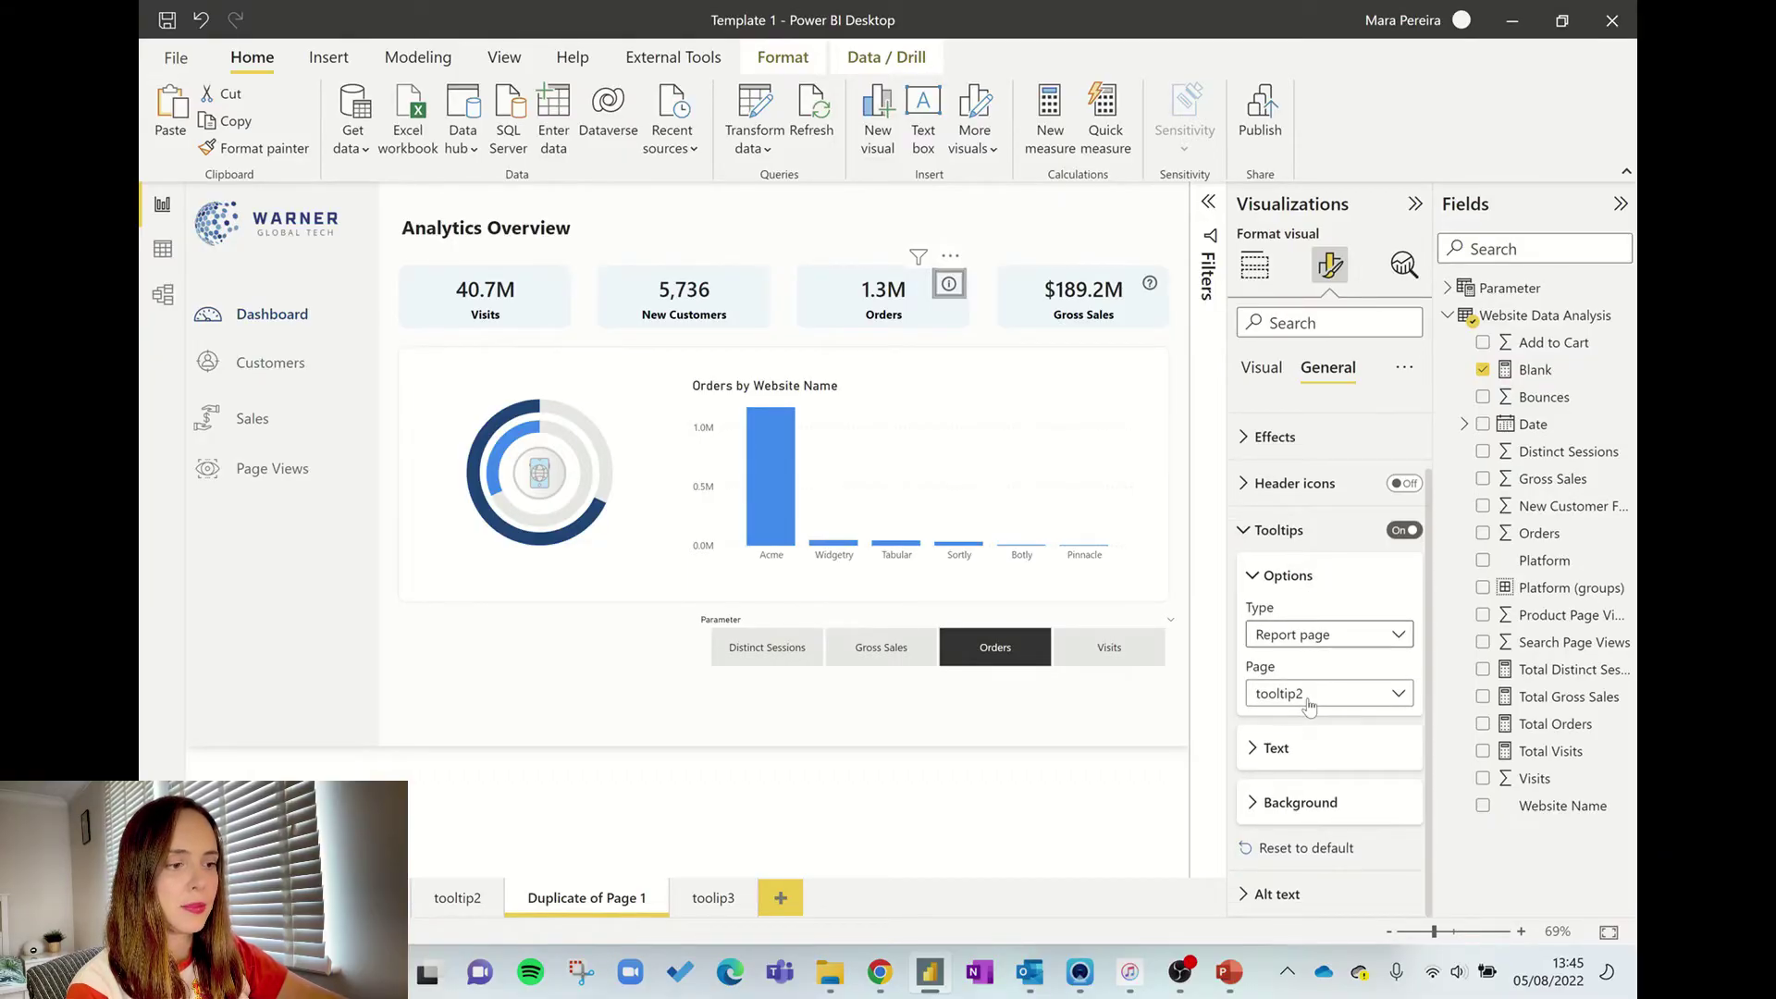
left_click(1322, 693)
key("Escape")
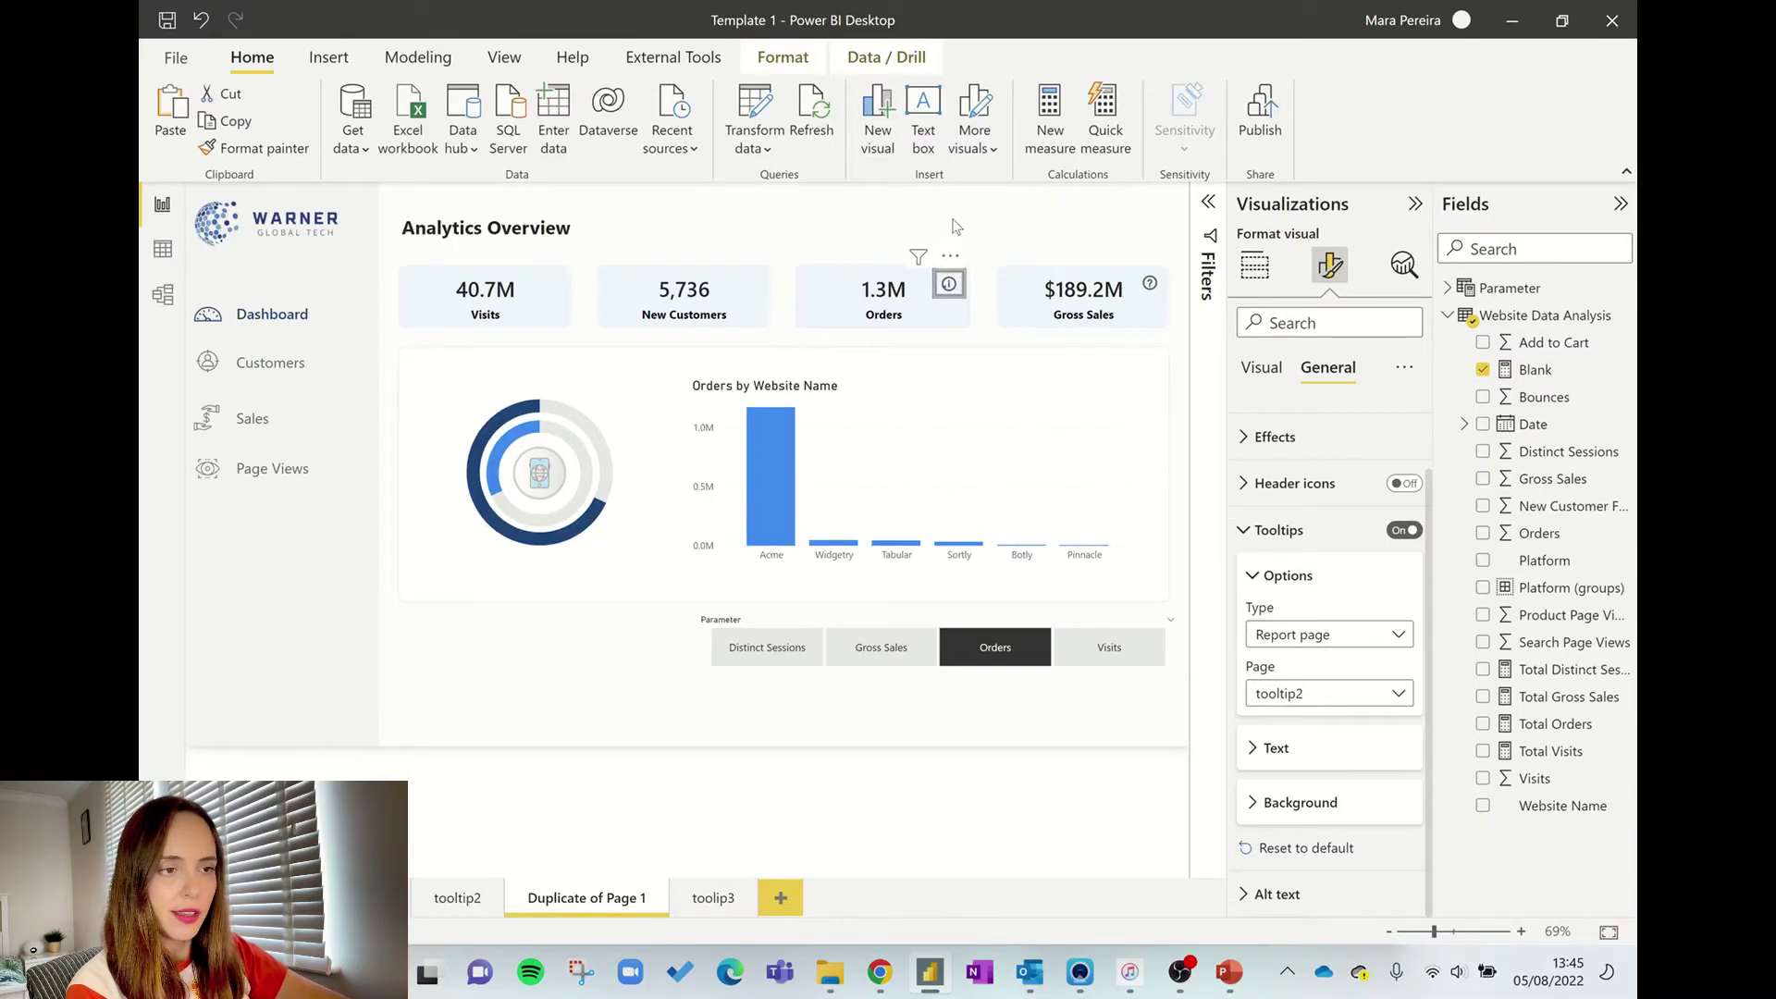
left_click(1021, 258)
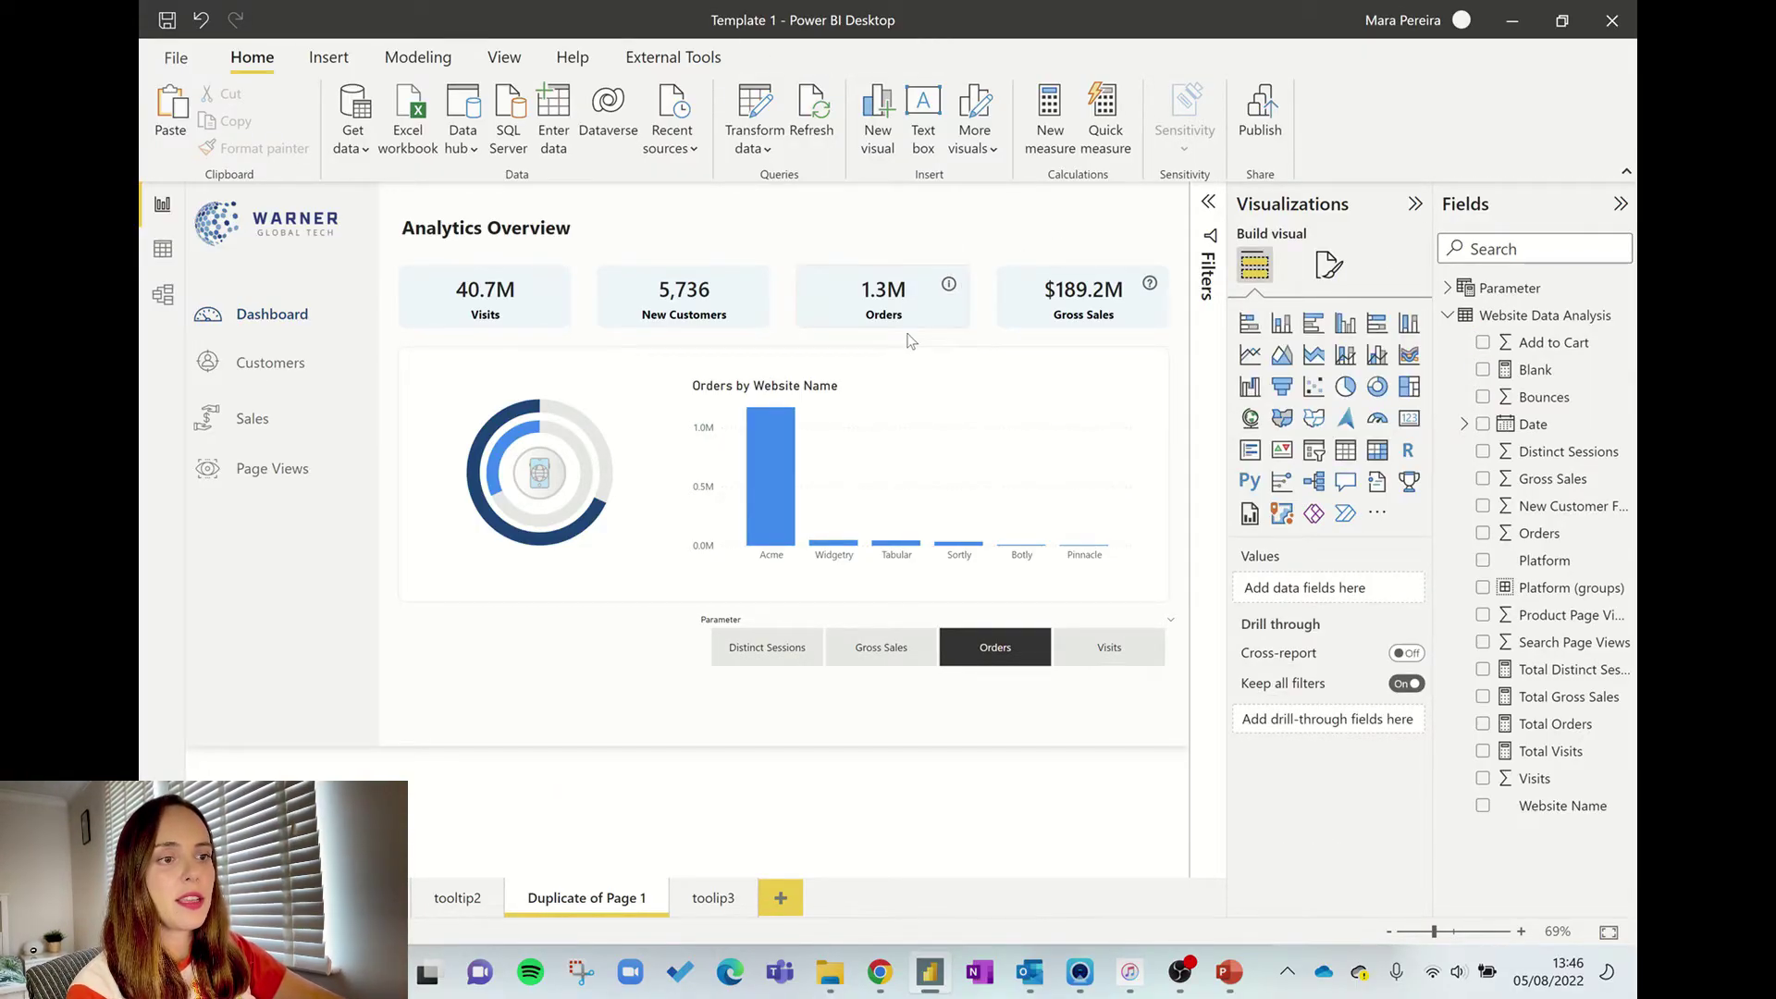
mouse_move(950, 288)
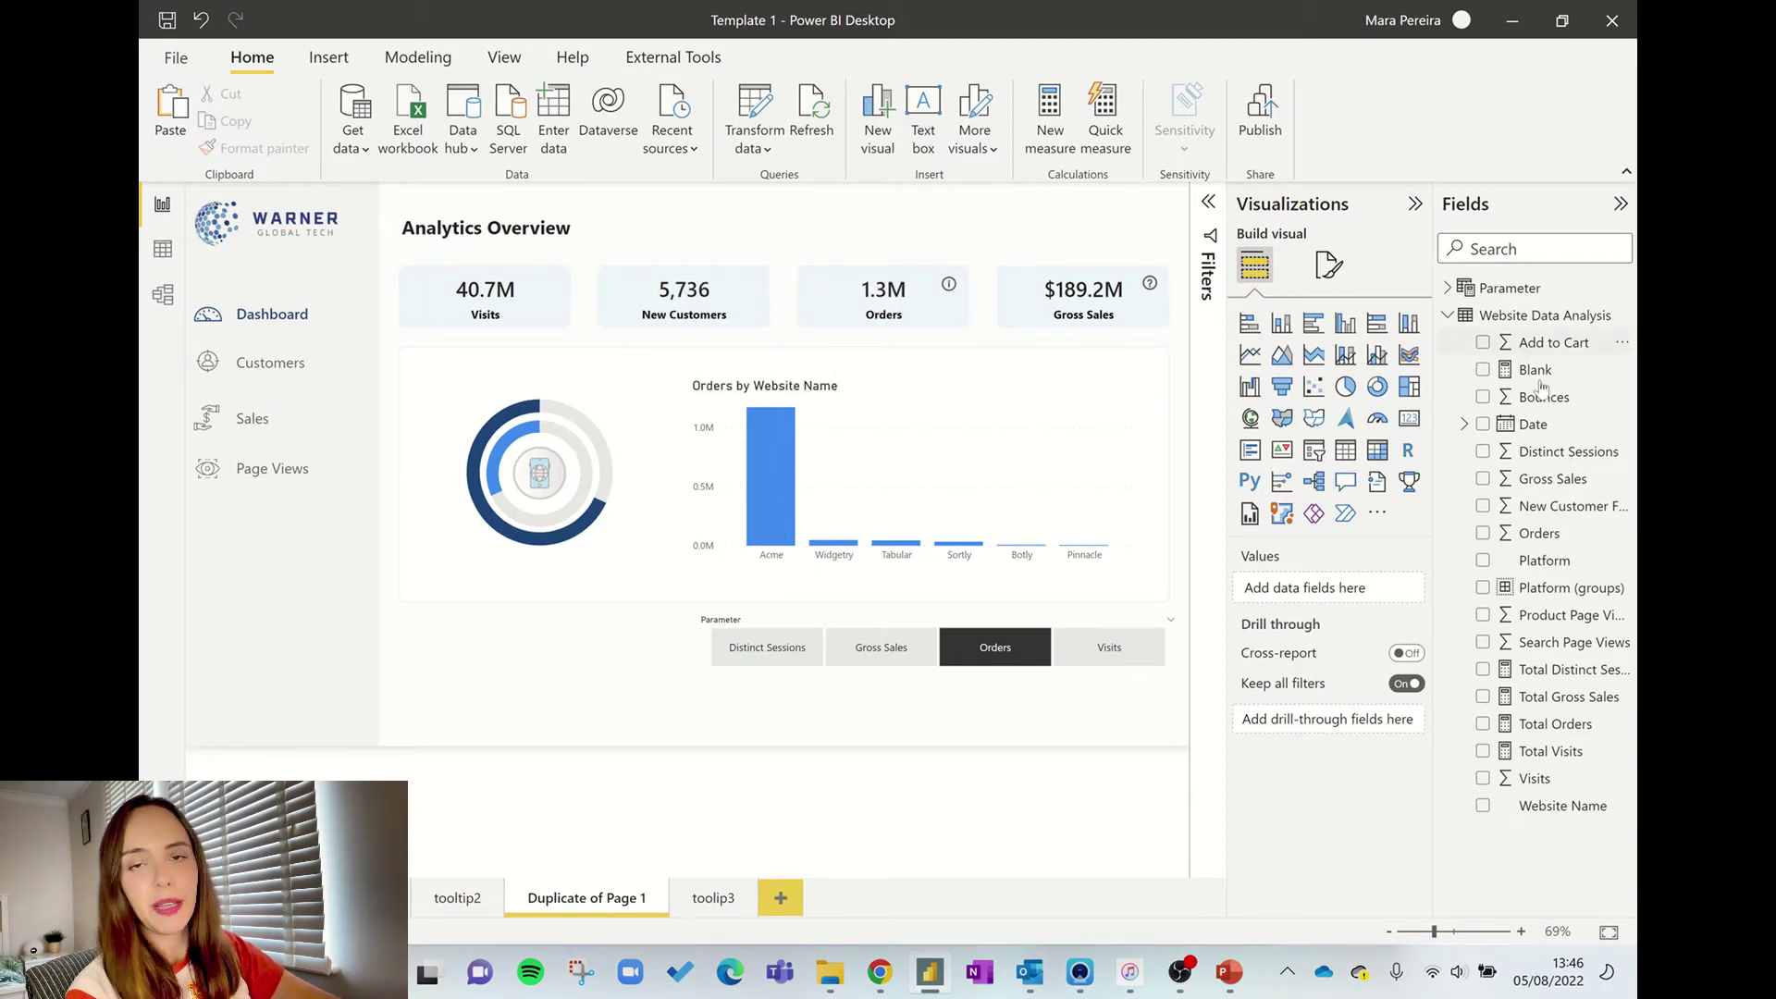
left_click(947, 287)
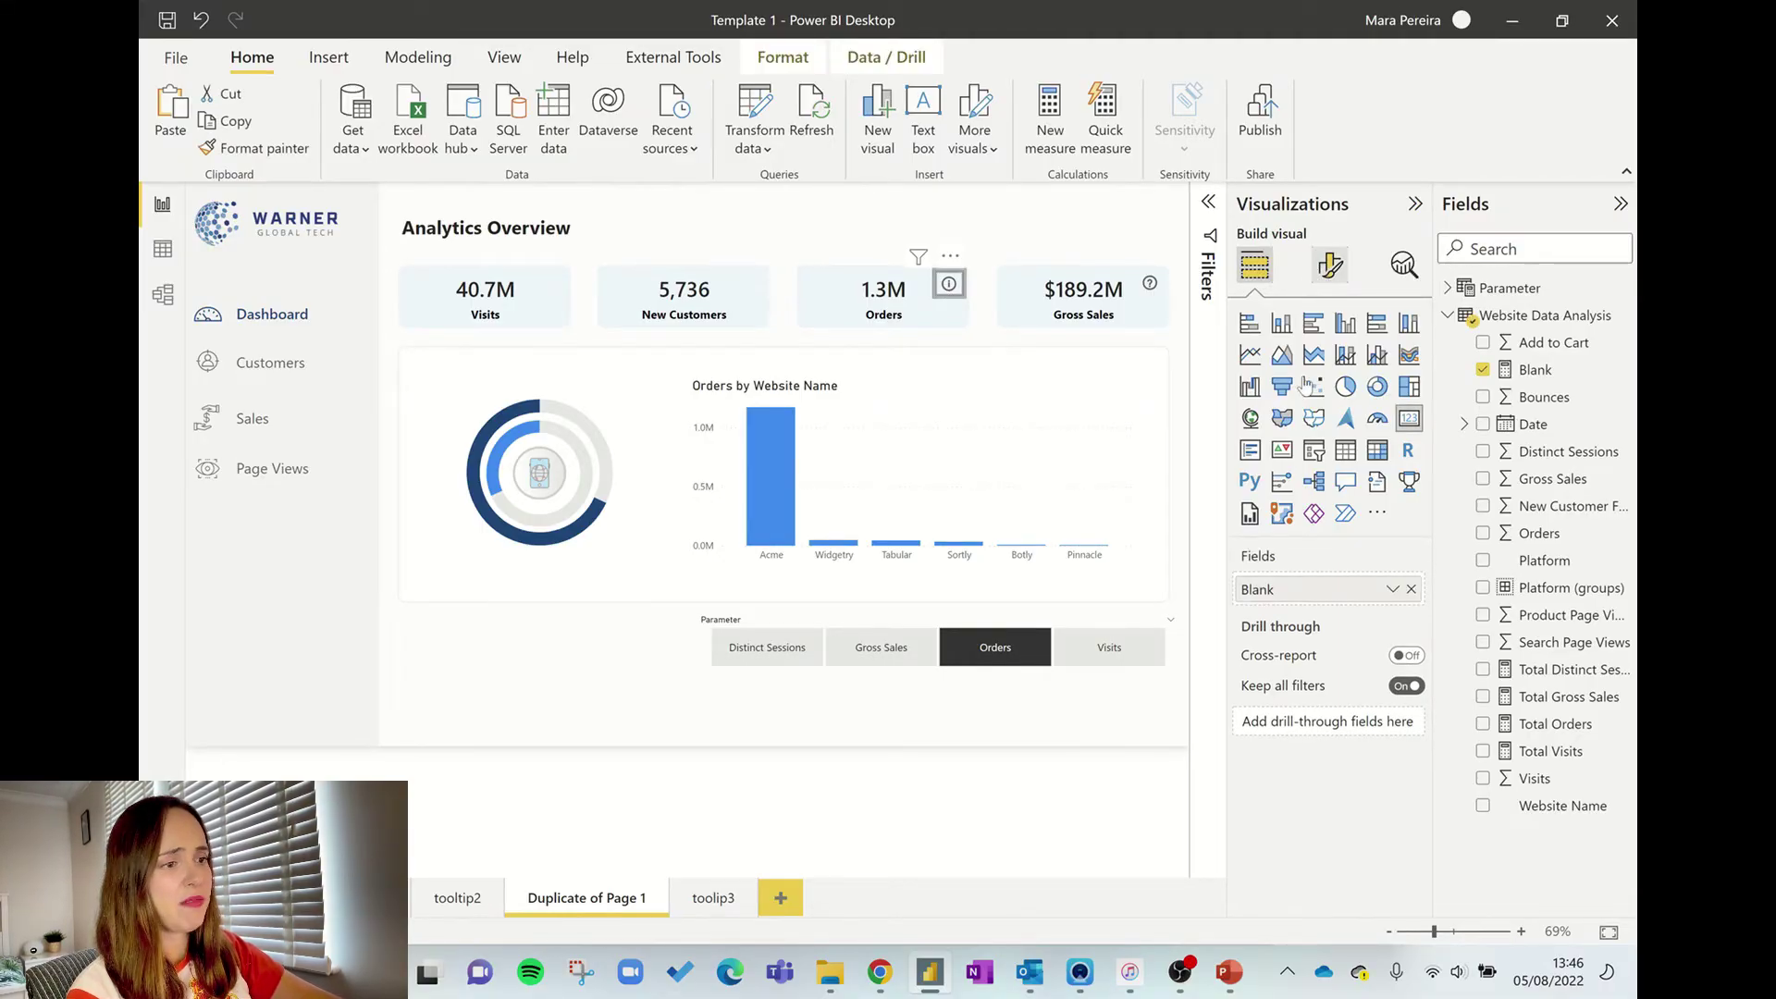
left_click(1330, 265)
left_click(1328, 367)
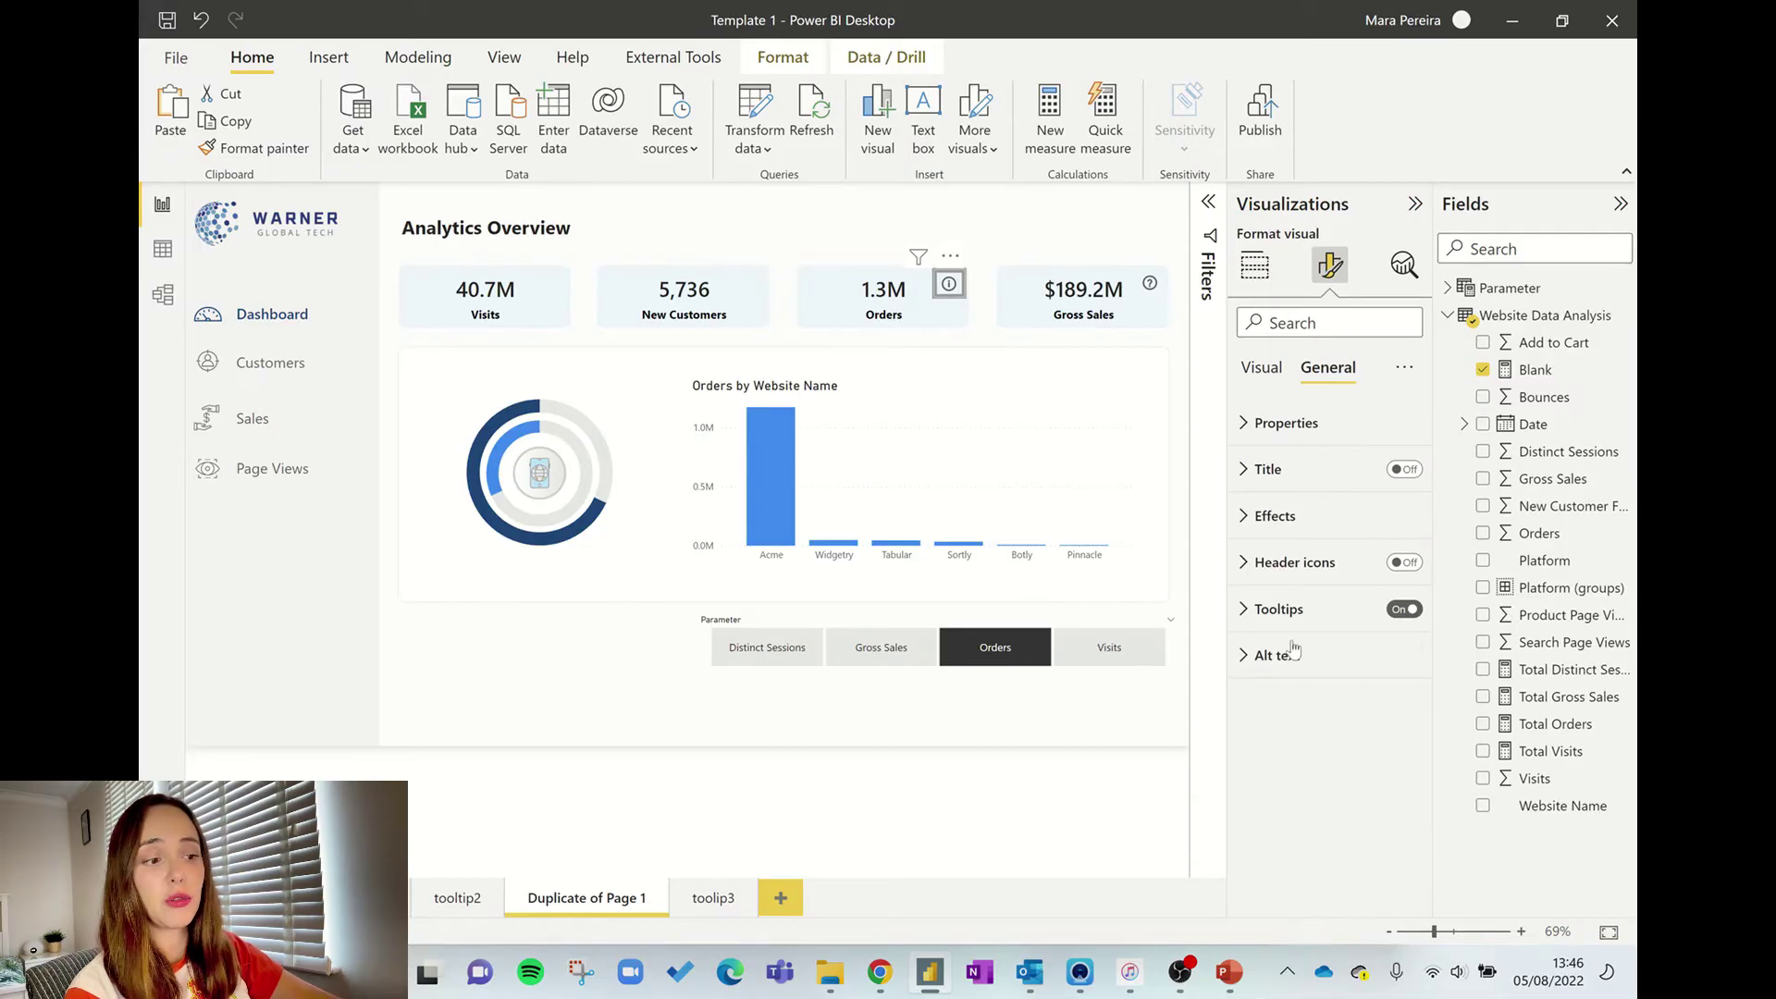
left_click(1287, 611)
left_click(1319, 774)
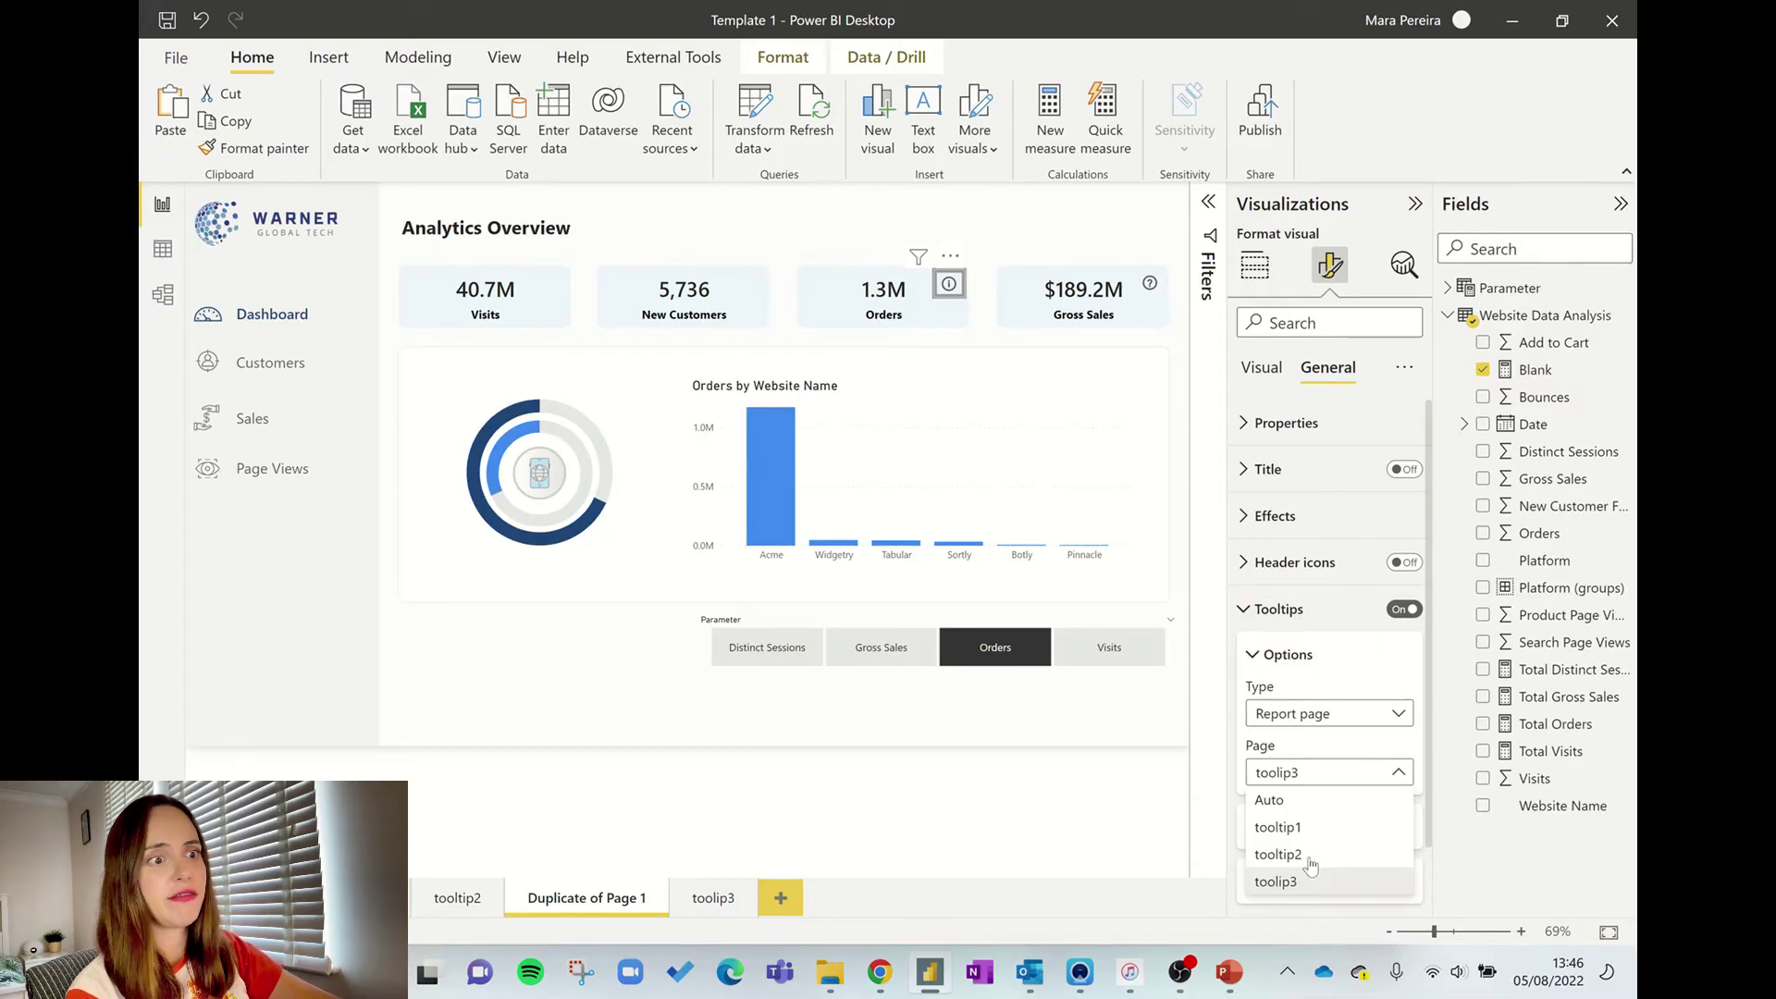
left_click(1061, 247)
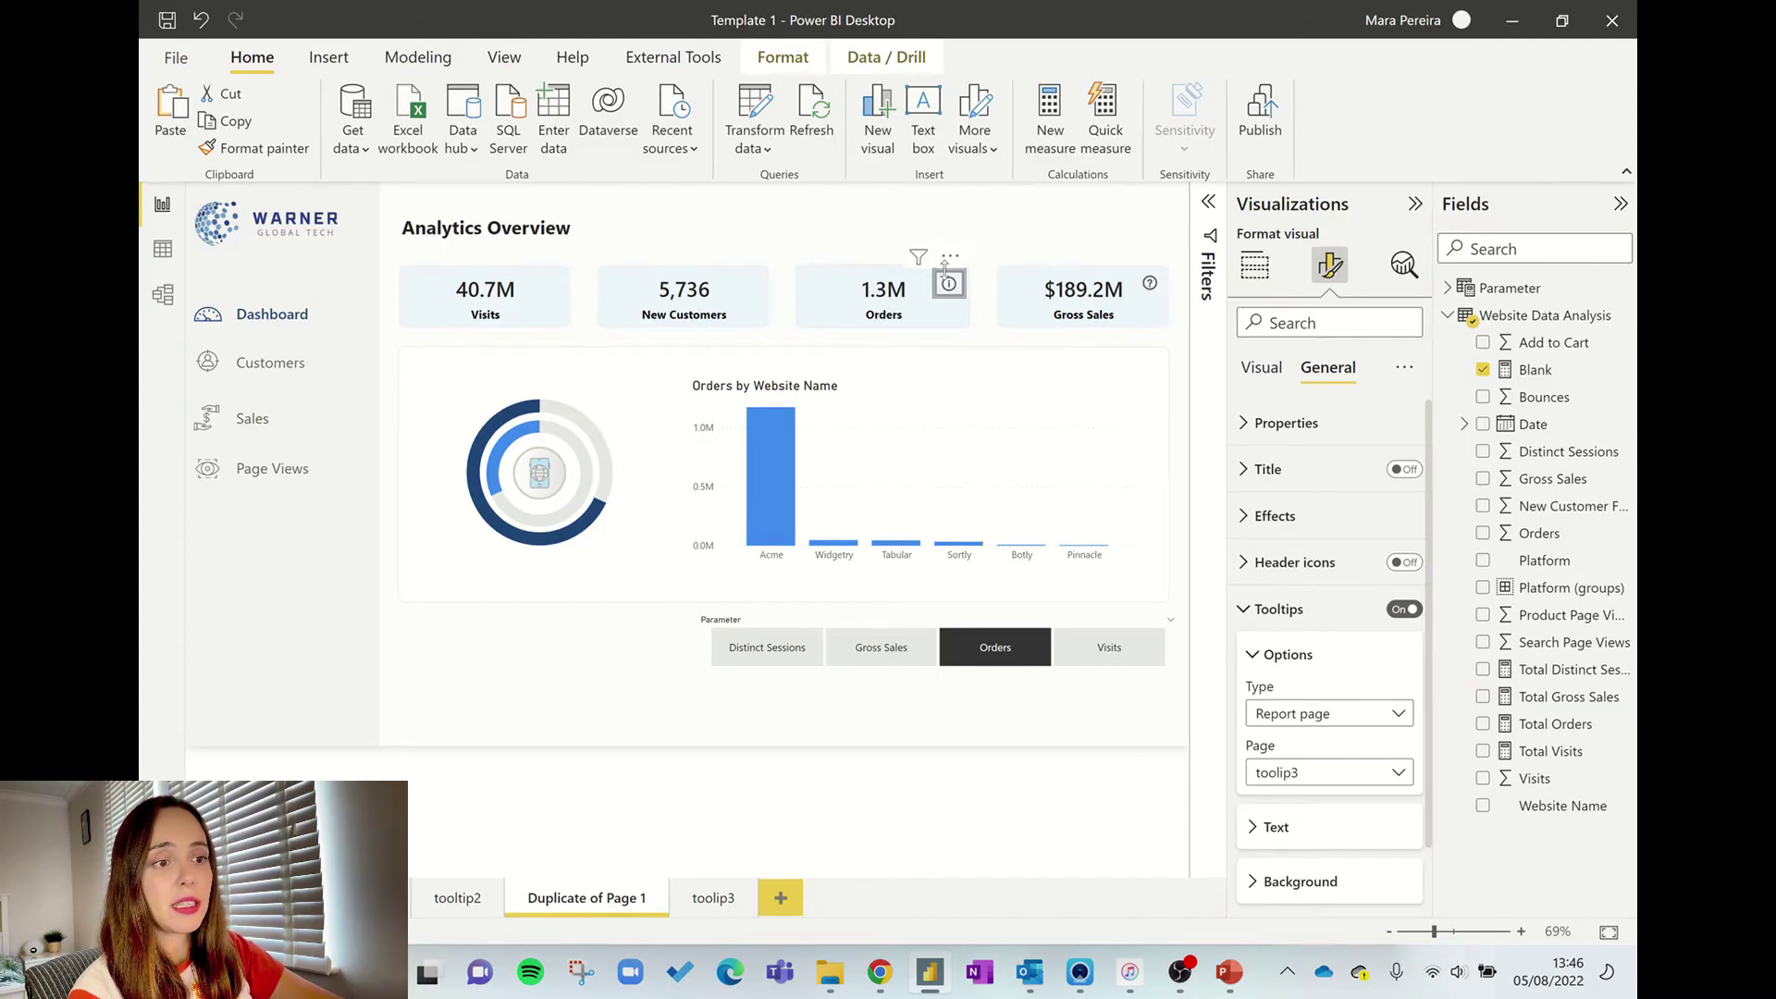
left_click_drag(935, 269, 775, 215)
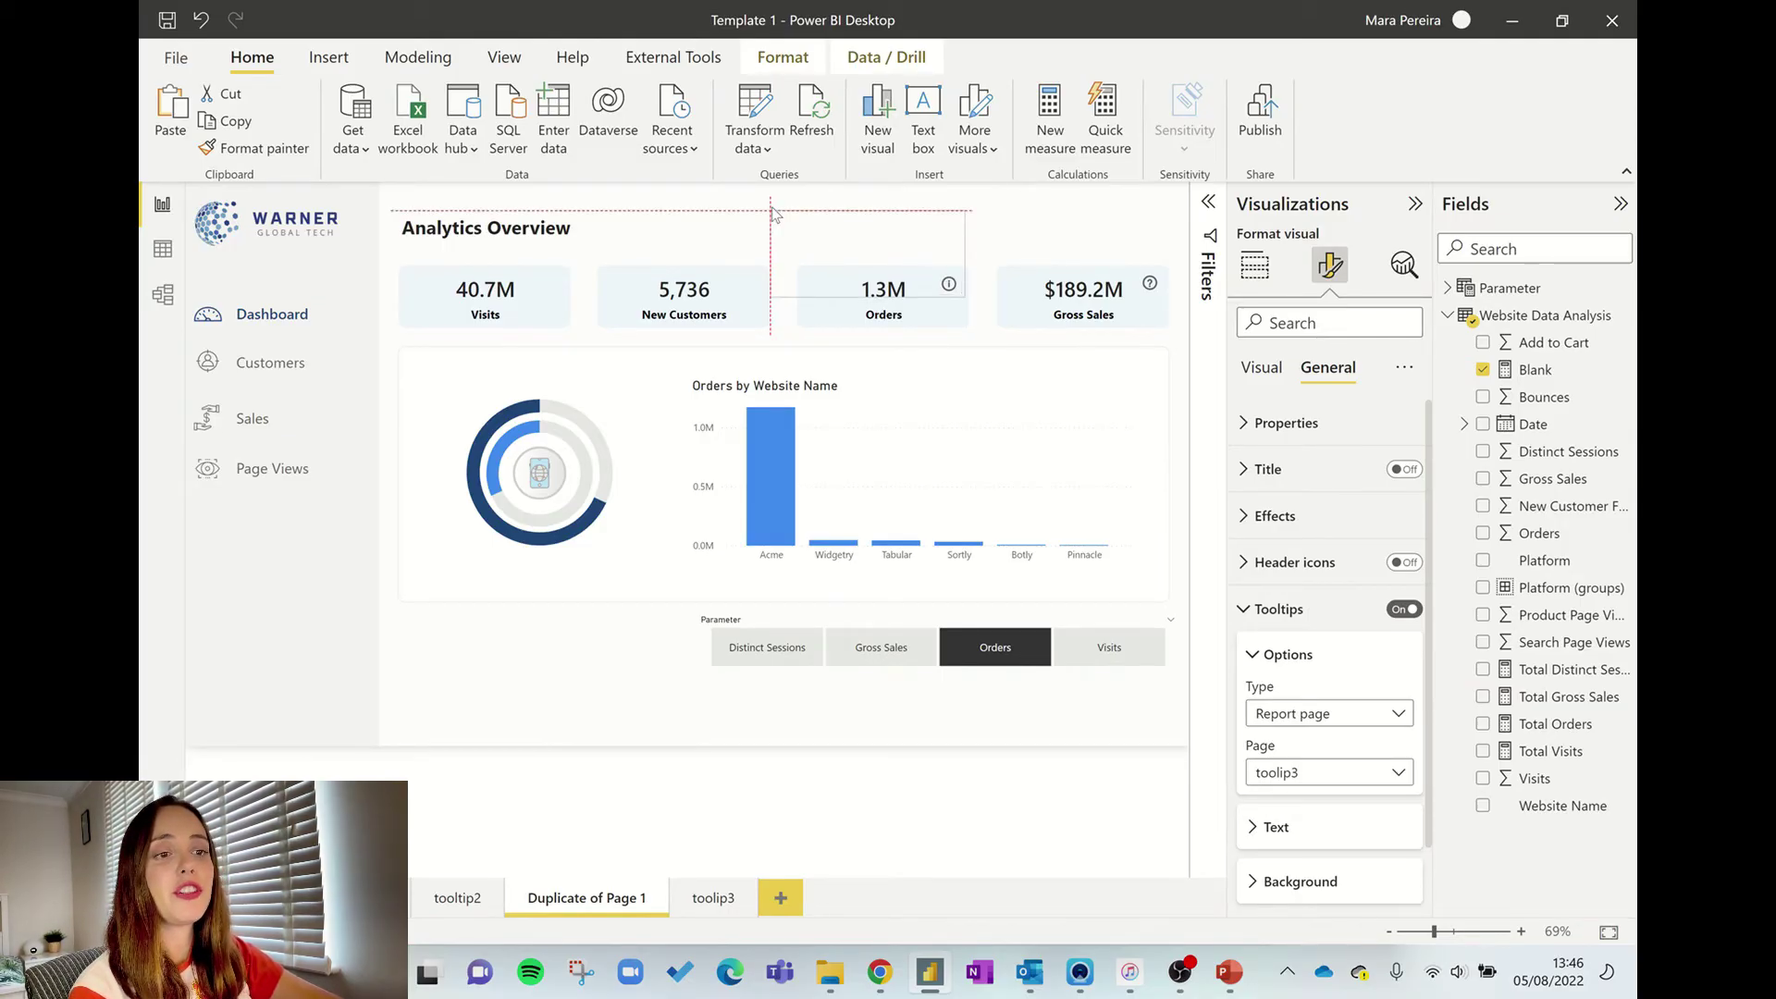
left_click_drag(894, 268, 889, 295)
left_click(518, 471)
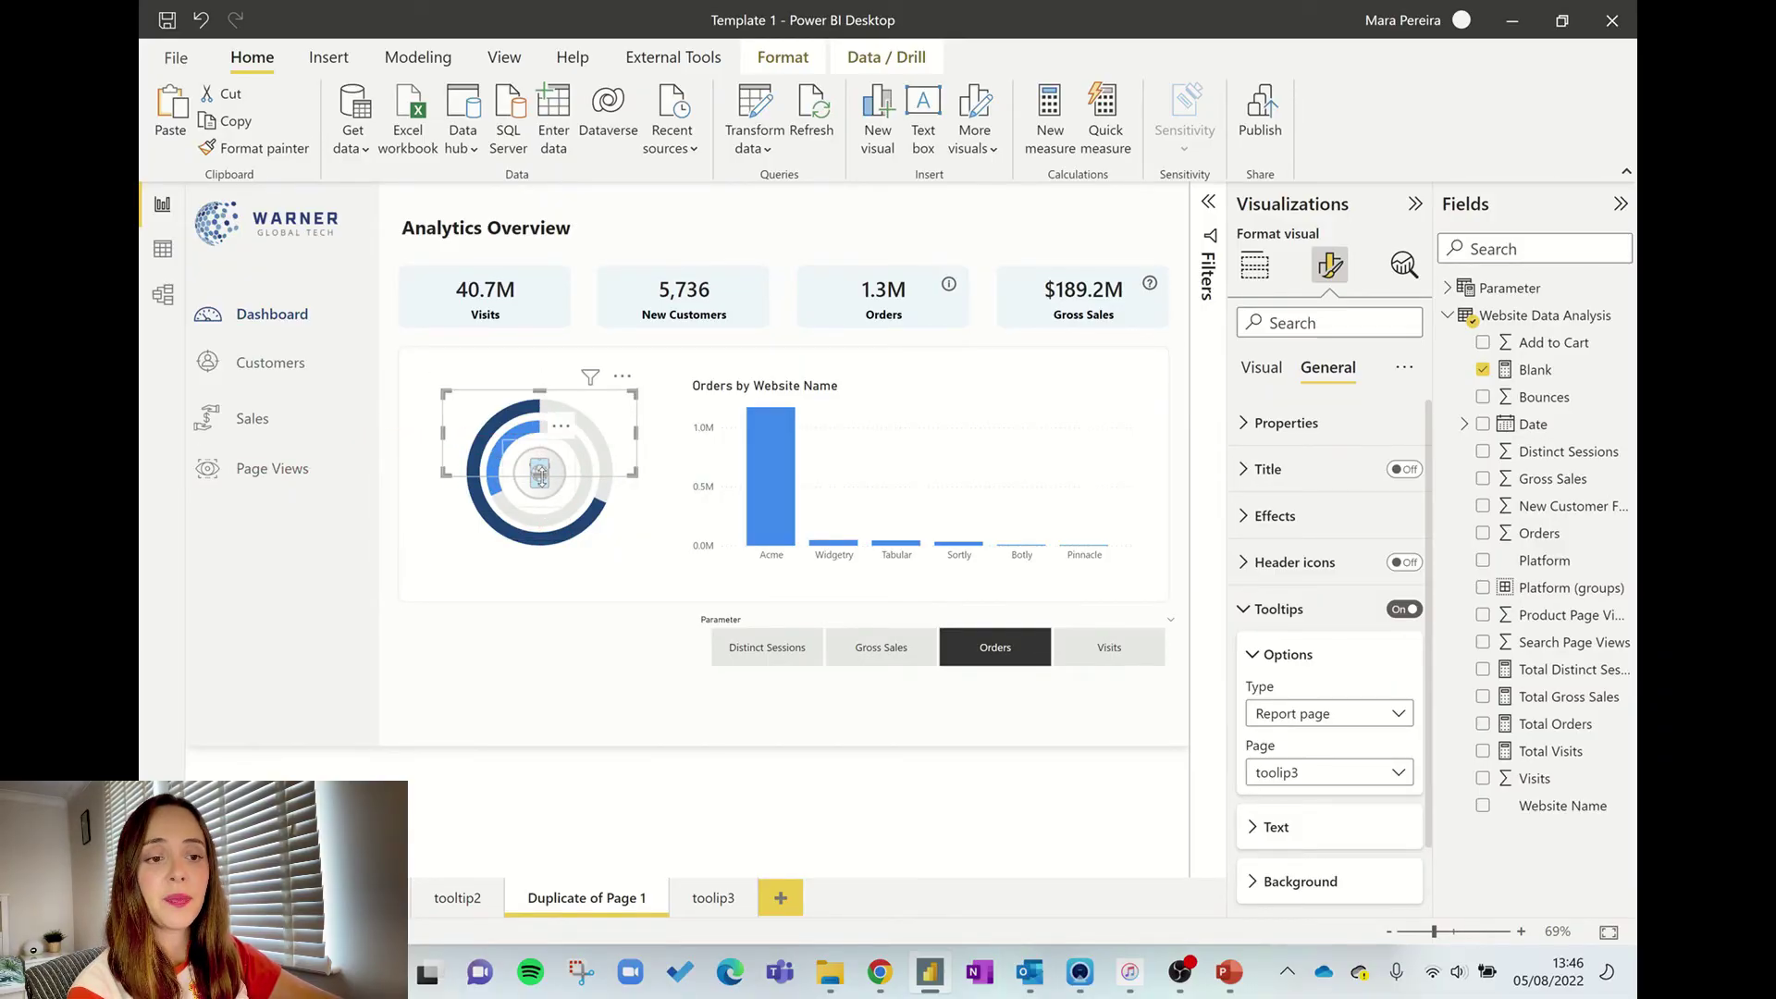
left_click(547, 565)
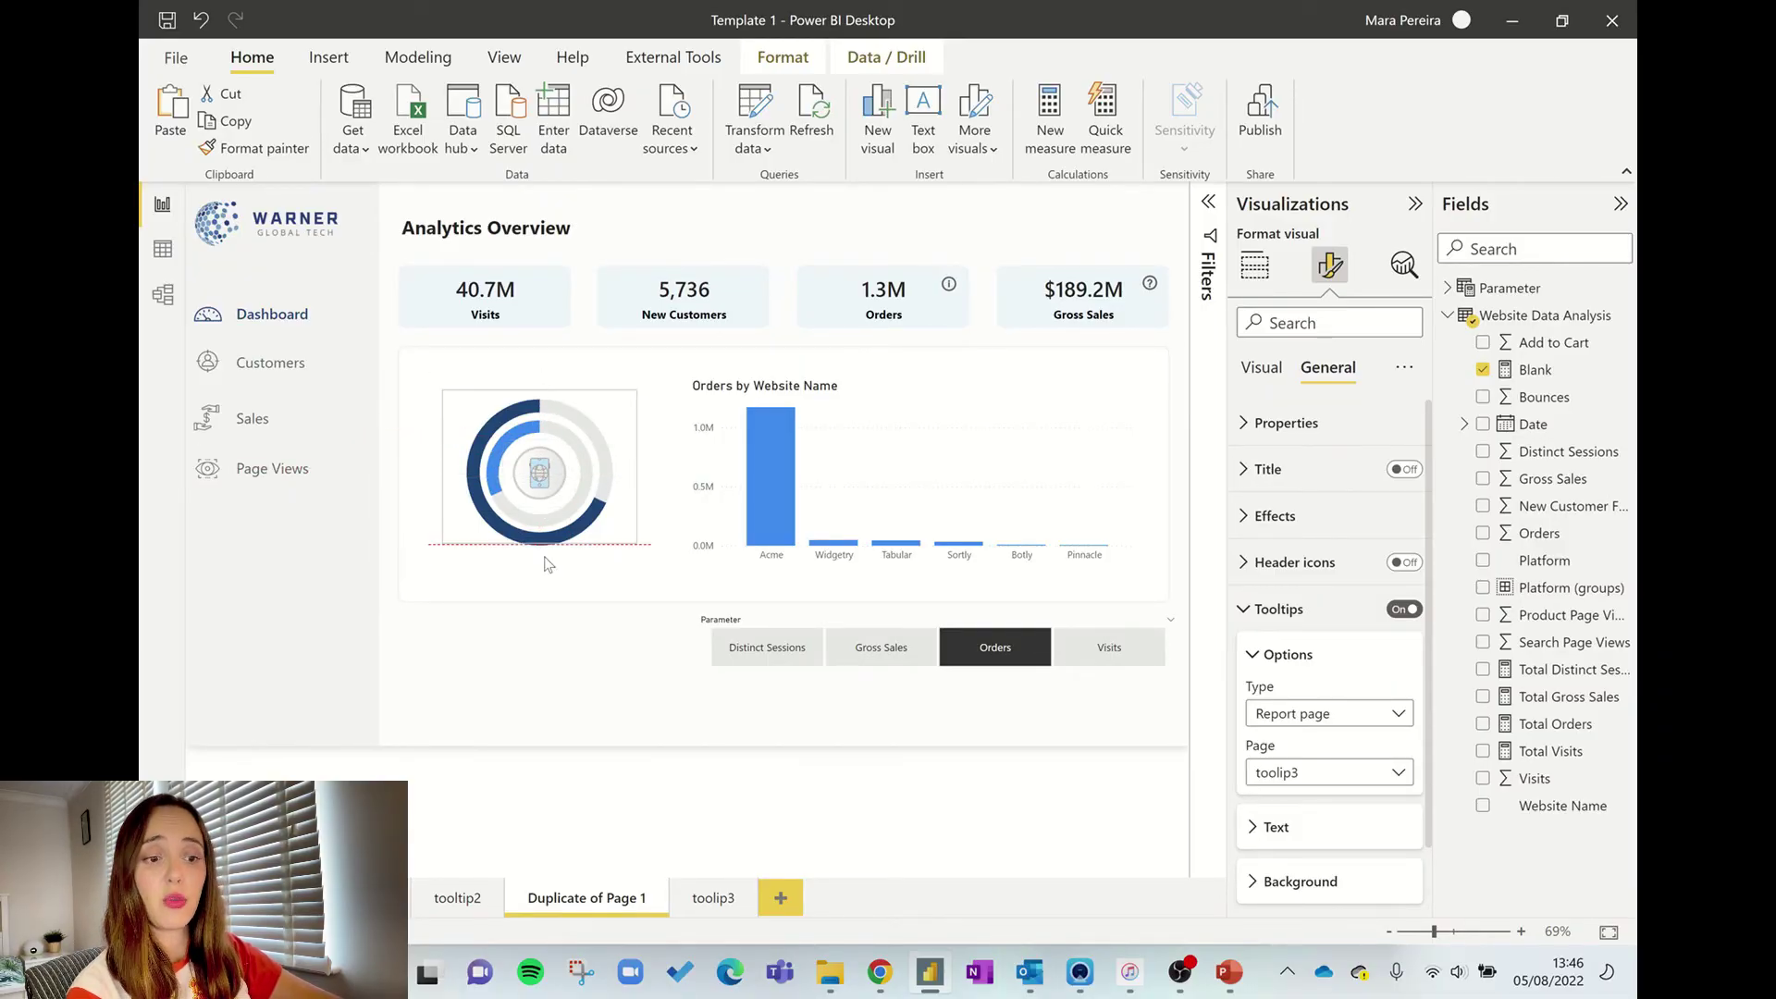
left_click(713, 818)
mouse_move(537, 497)
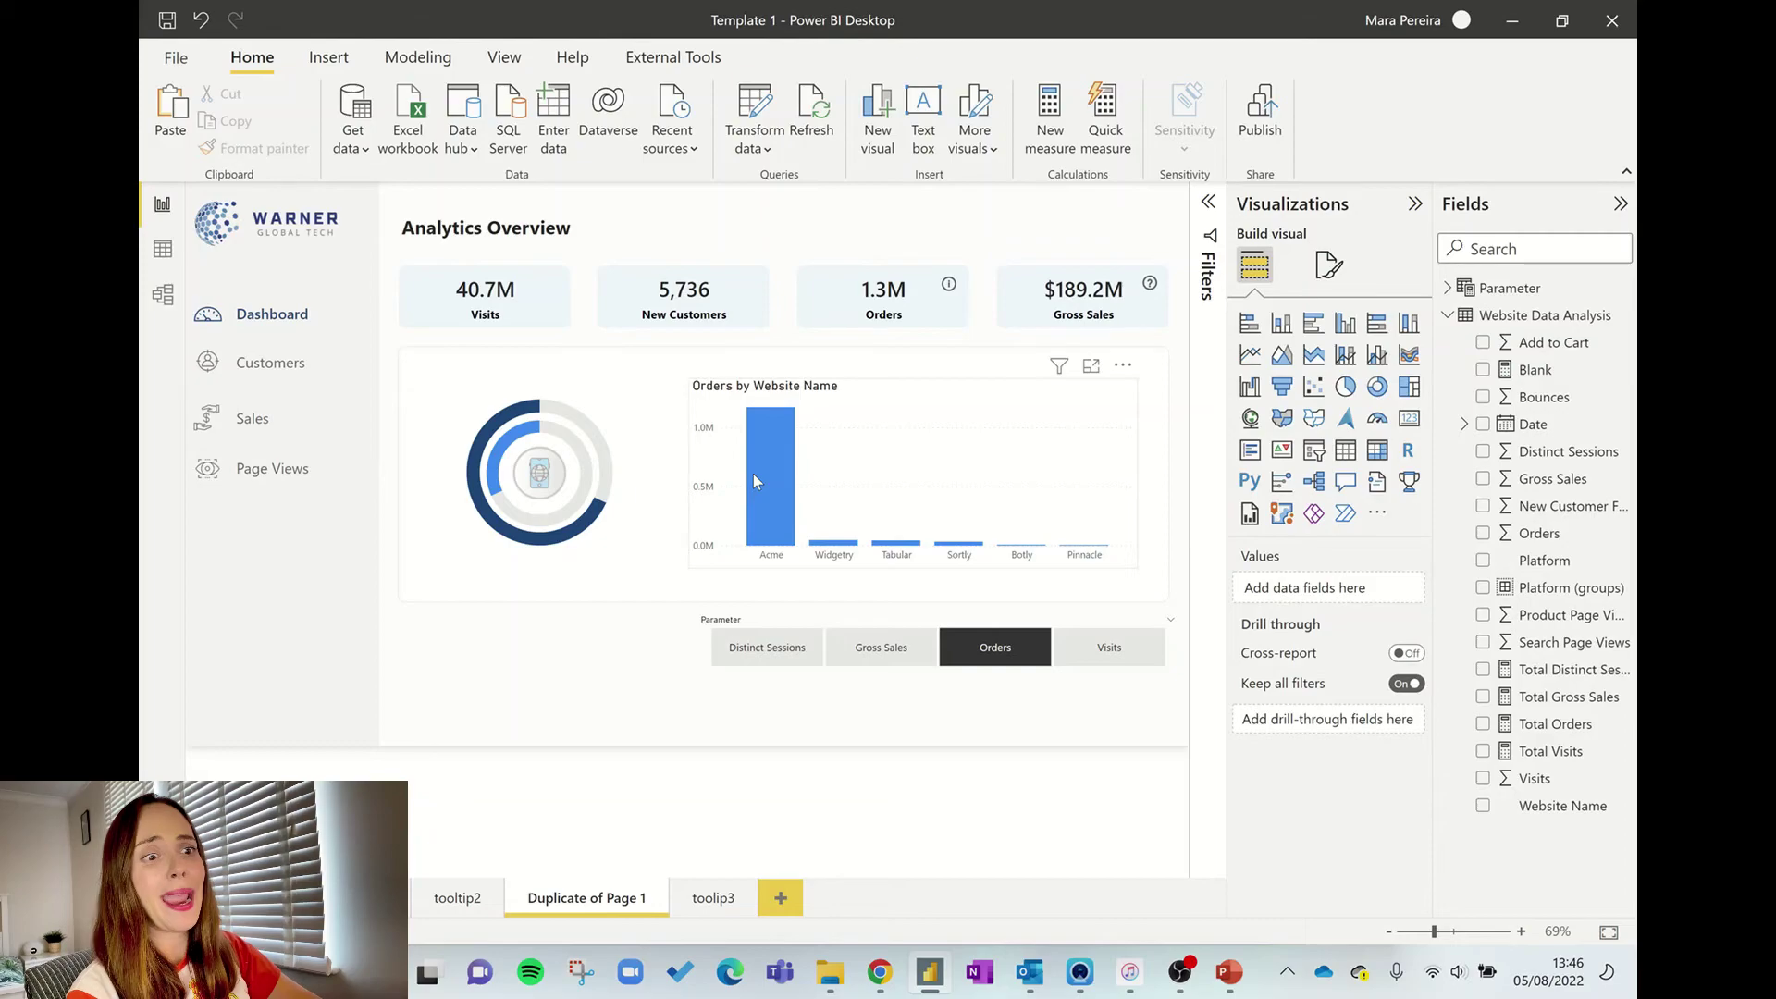
mouse_move(754, 476)
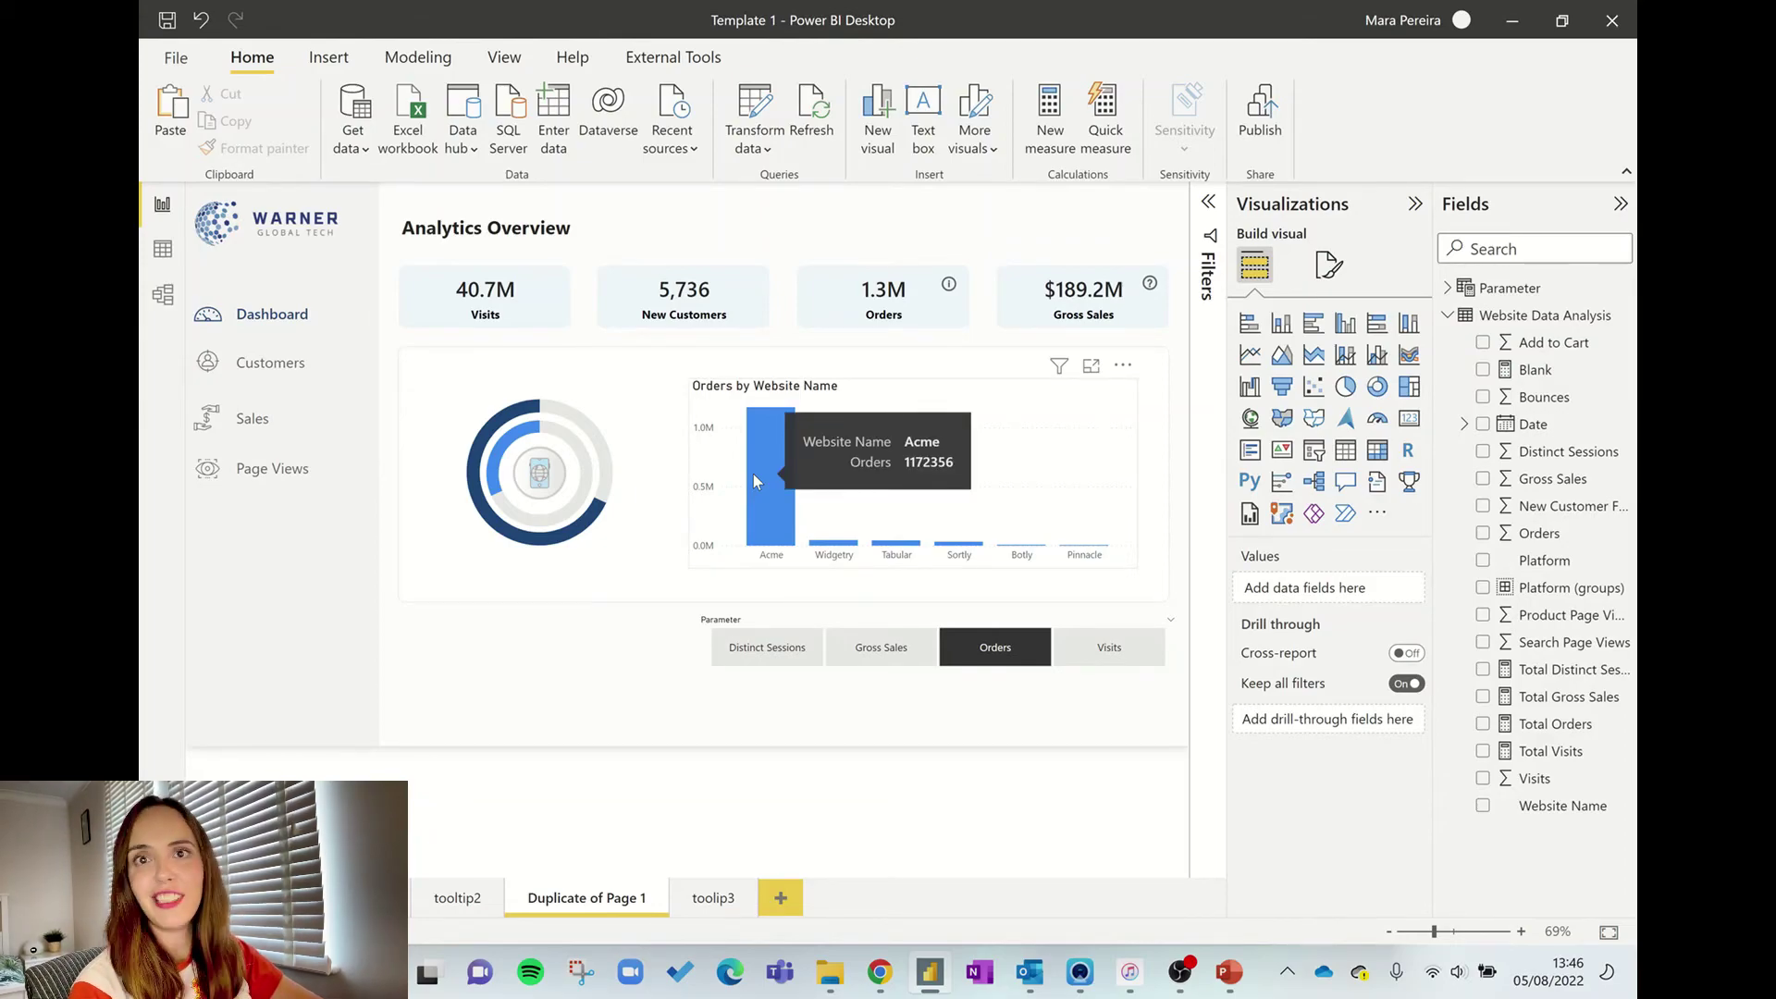